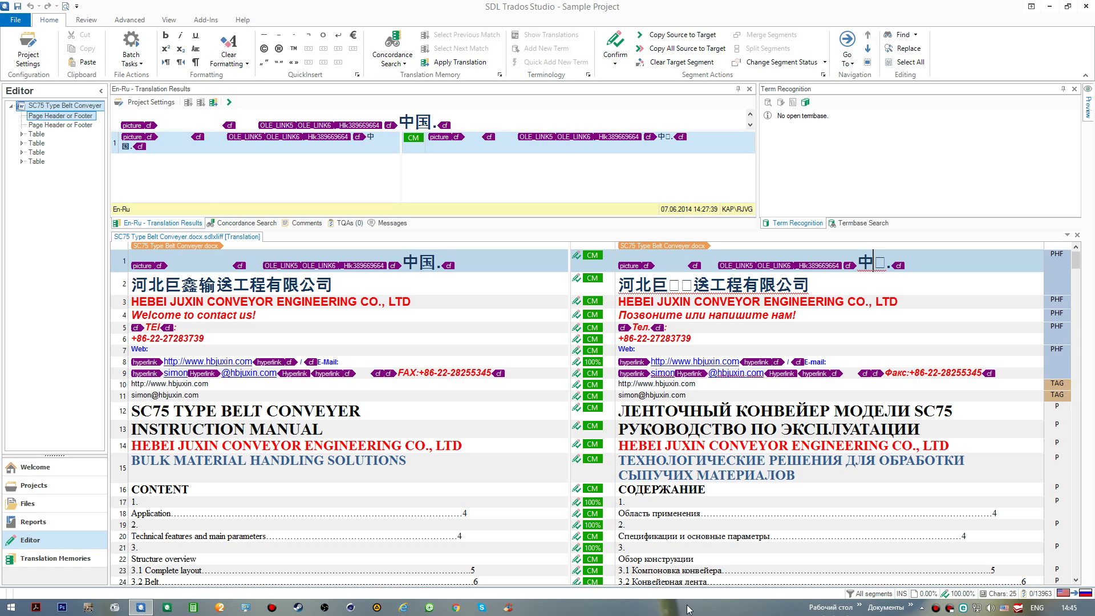
Collapse the navigation pane and close the SC75 Type Belt Conveyer document.
left_click(104, 92)
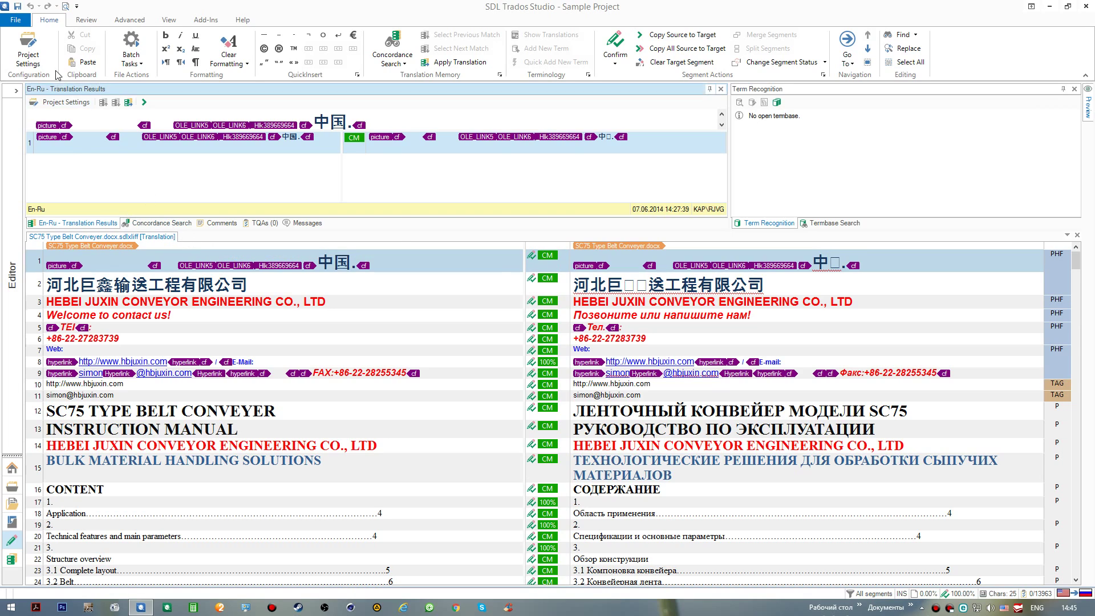
left_click(15, 20)
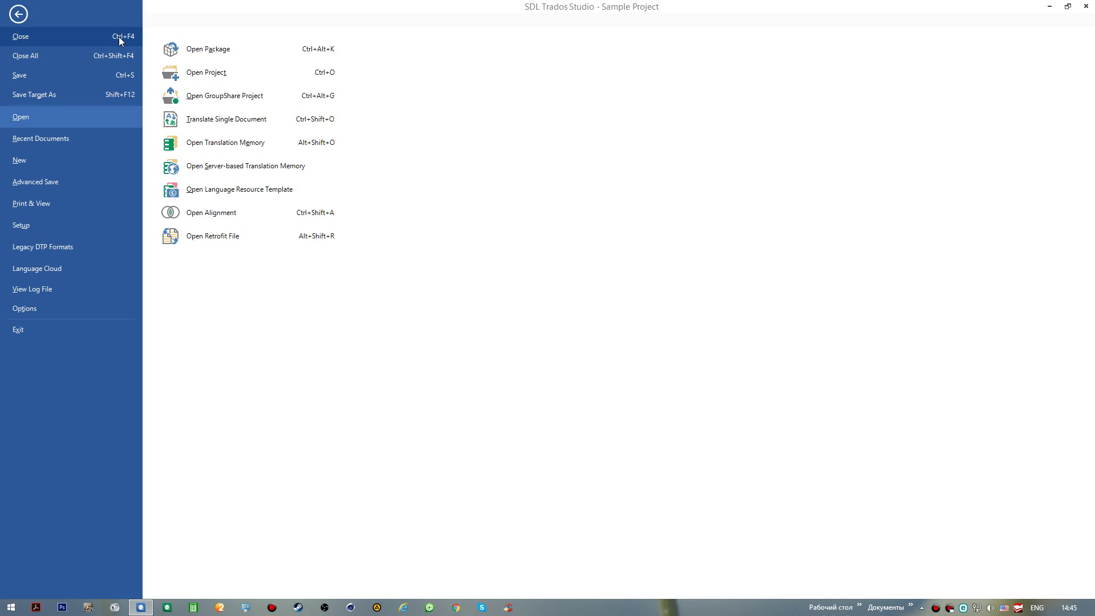
left_click(20, 16)
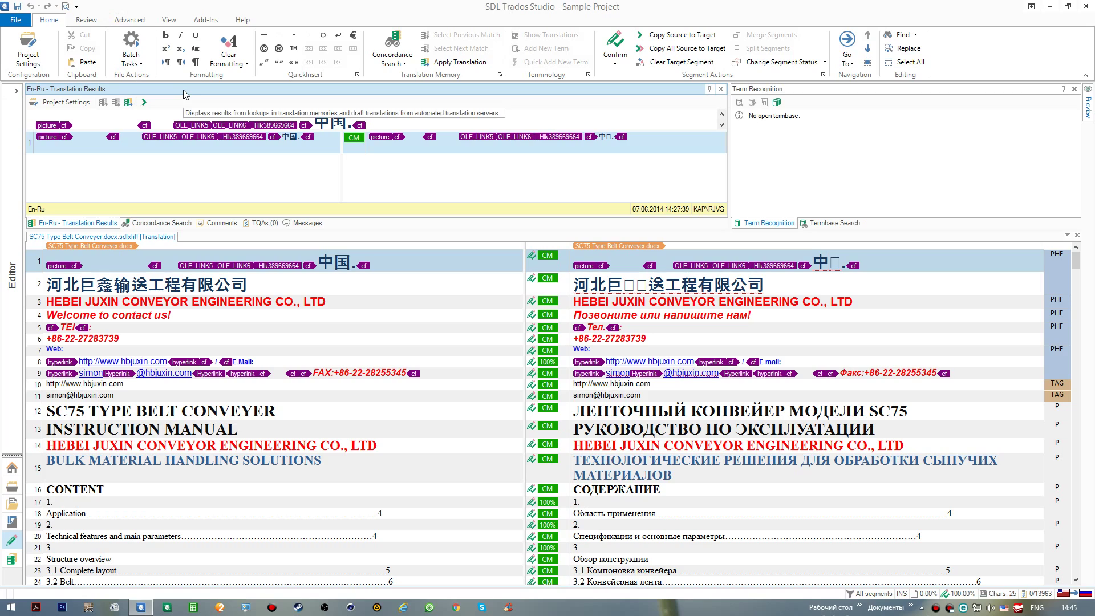
key("ctrl+F4")
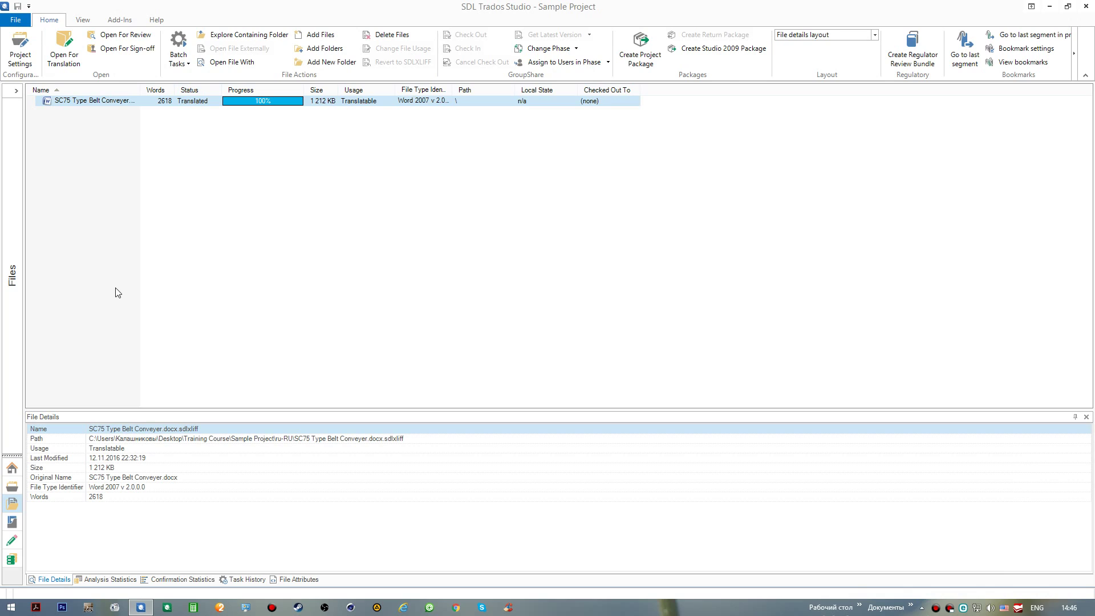
left_click(16, 19)
left_click(59, 114)
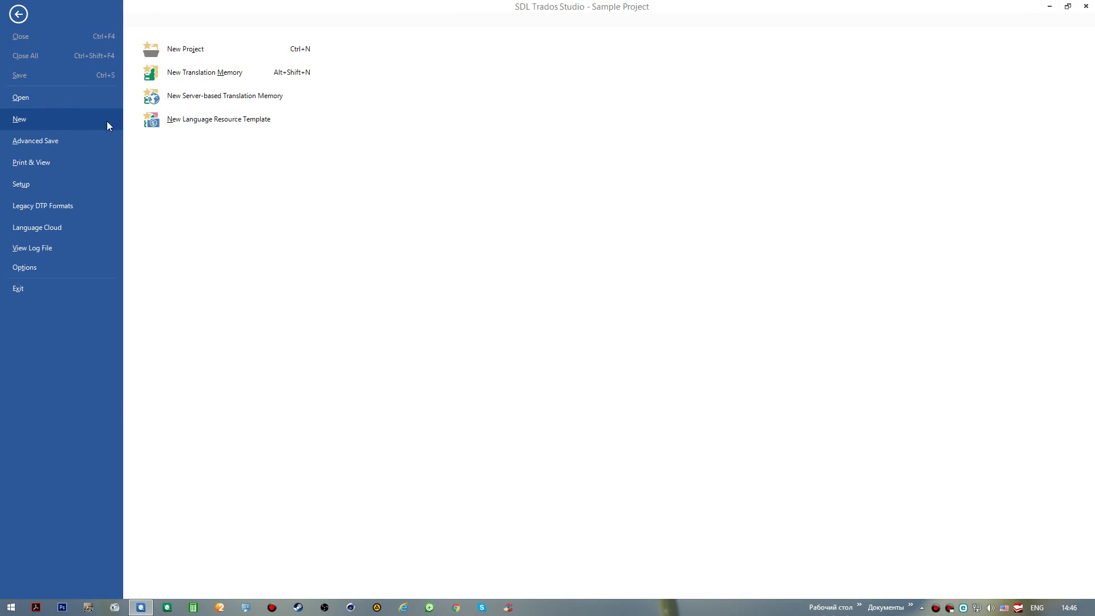
left_click(19, 14)
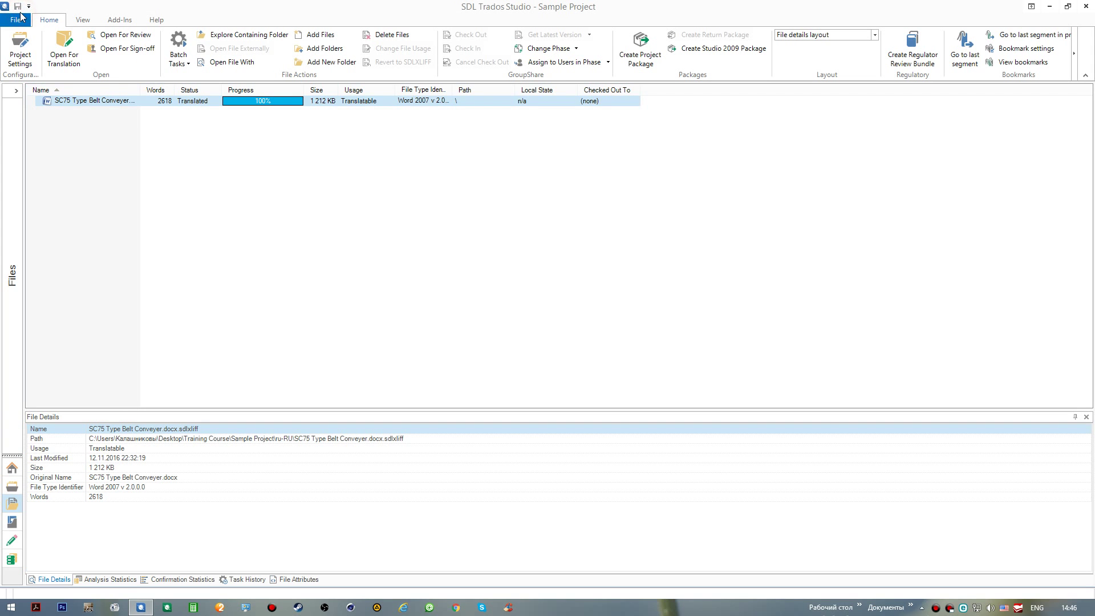
Start a new file-based translation memory from the Translation Memories view and name it En-Ru.
left_click(9, 564)
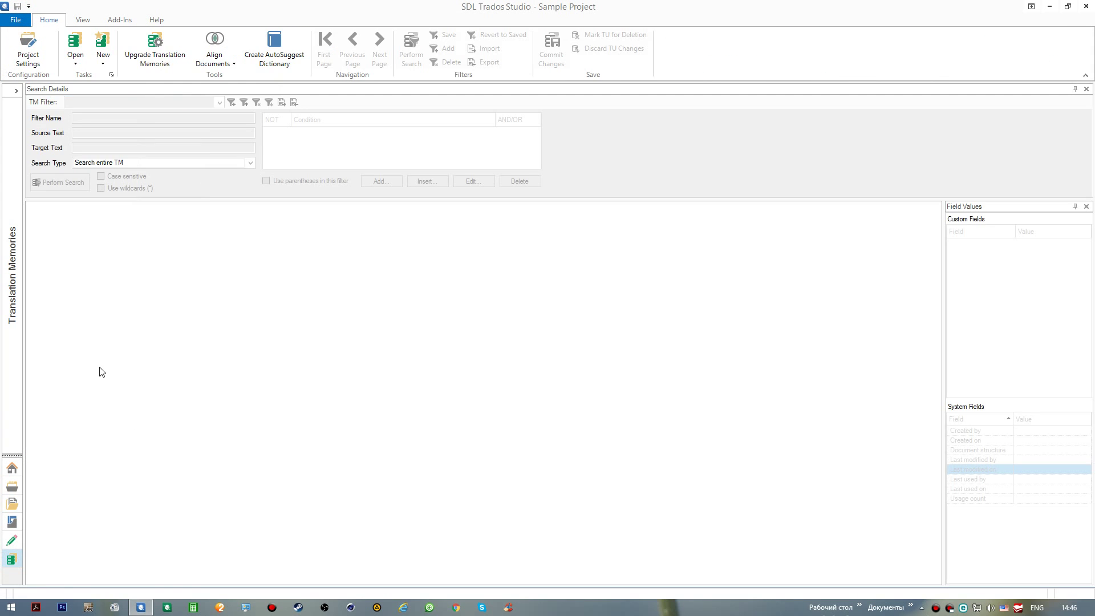
left_click(104, 65)
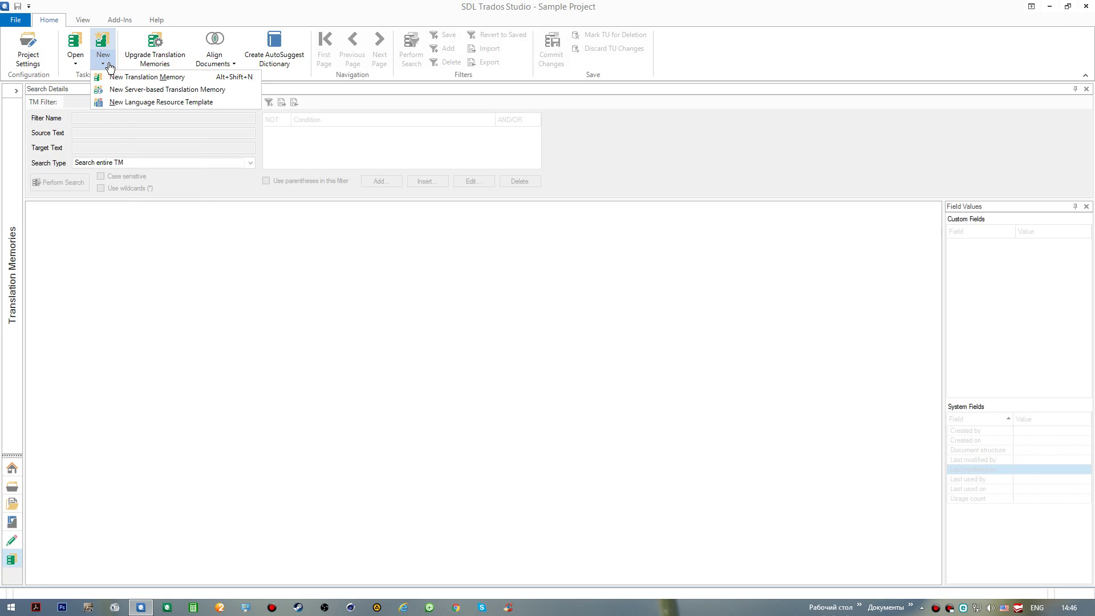
left_click(184, 76)
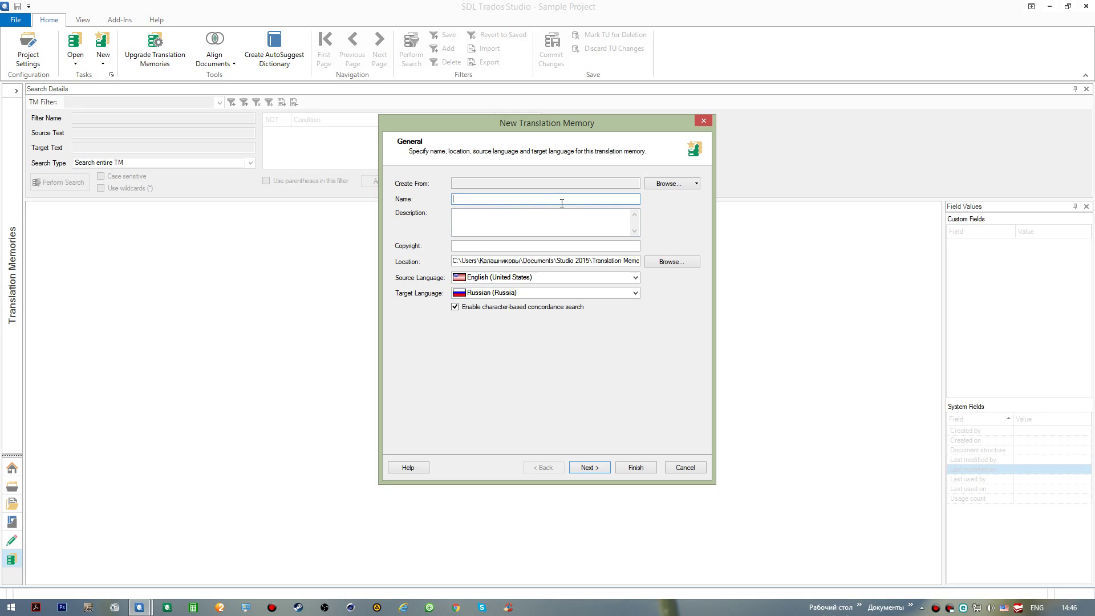
type("En-Ru")
Look inside the Translation Memories folder under Documents, Studio 2015, and minimize the folder window.
left_click(916, 608)
mouse_move(947, 571)
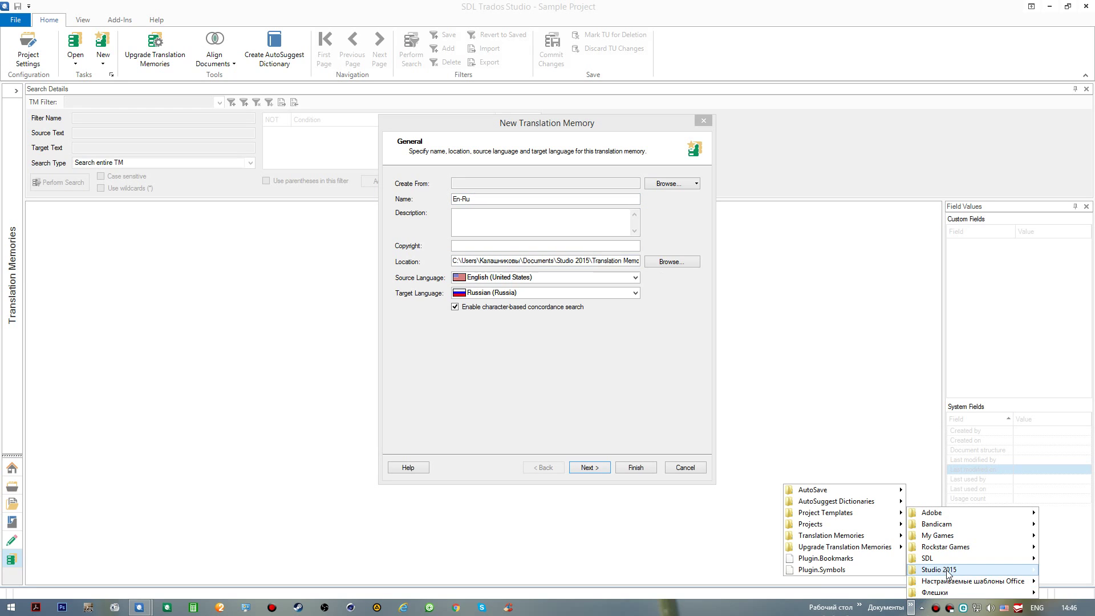
left_click(867, 539)
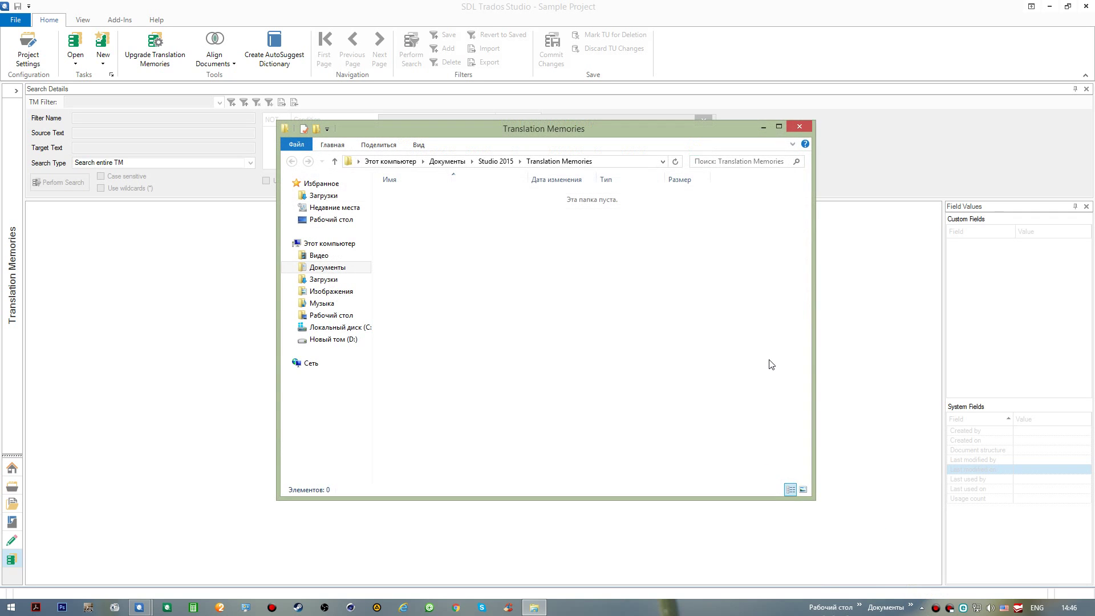
left_click(764, 127)
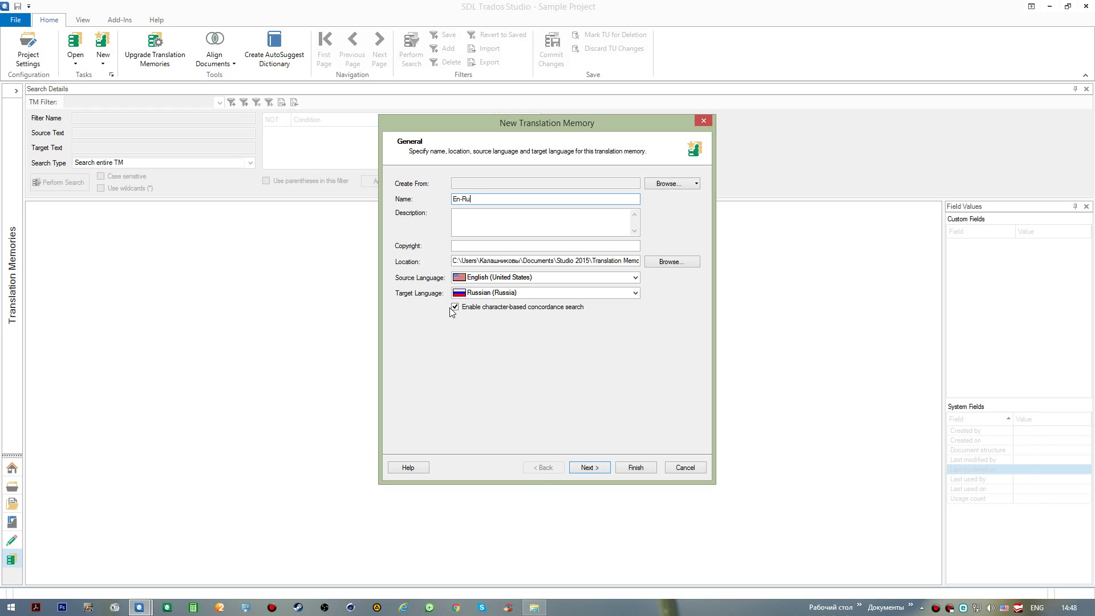
Create the En-Ru translation memory with default fields, settings and language resources, and check for its file in the Translation Memories folder.
left_click(588, 468)
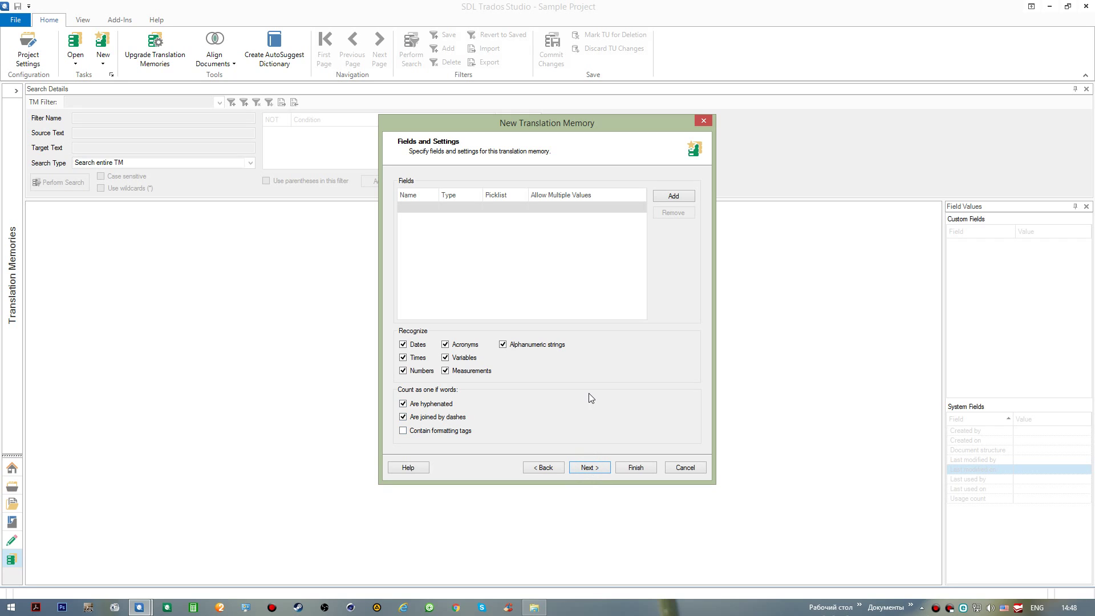
left_click(590, 467)
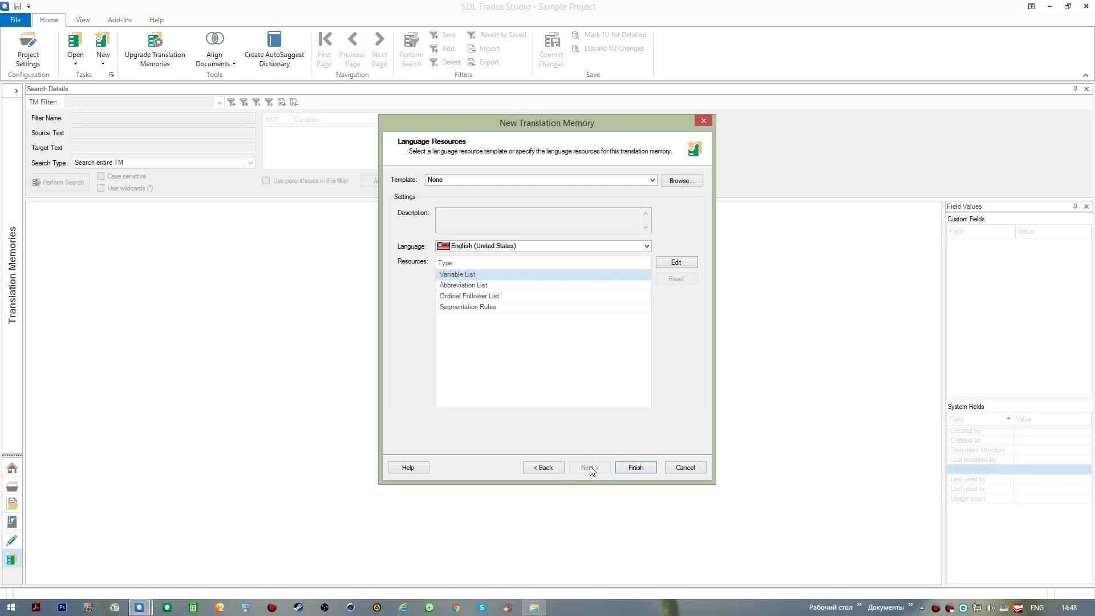
left_click(636, 467)
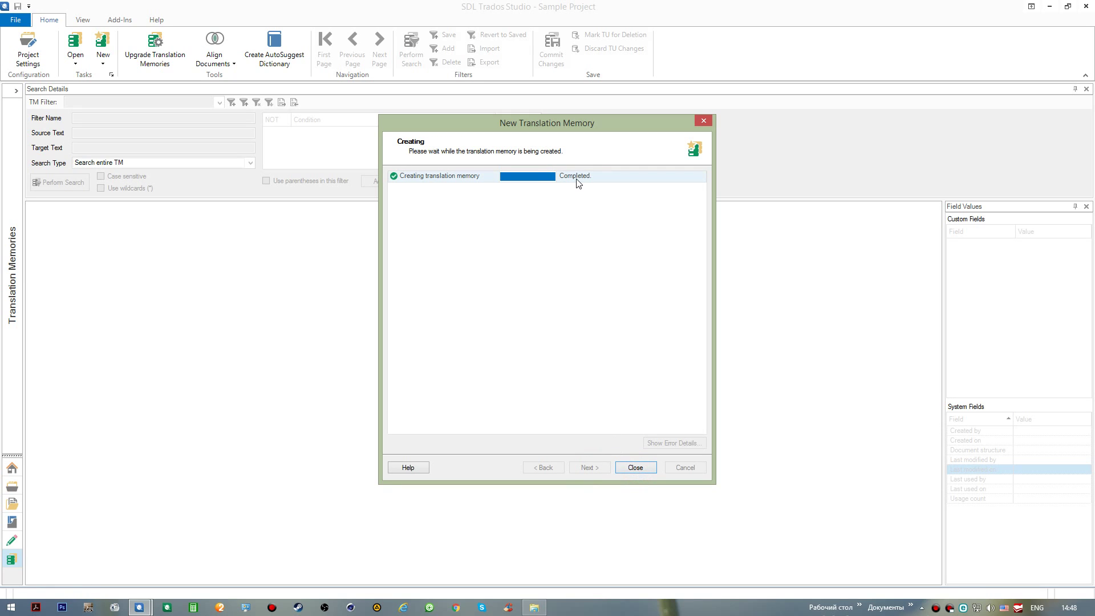
left_click(636, 468)
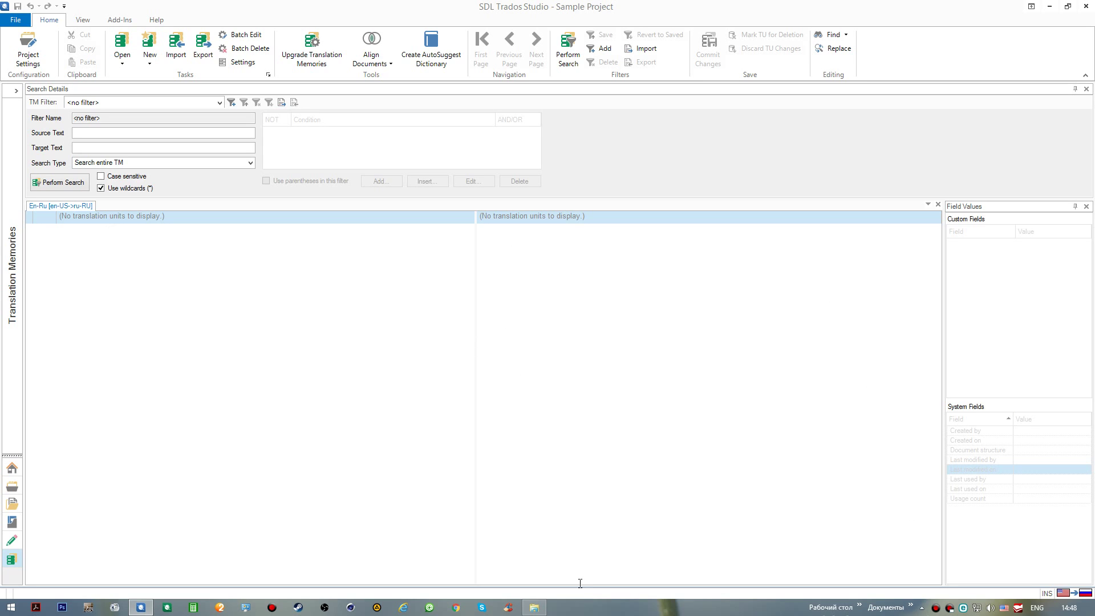
left_click(535, 607)
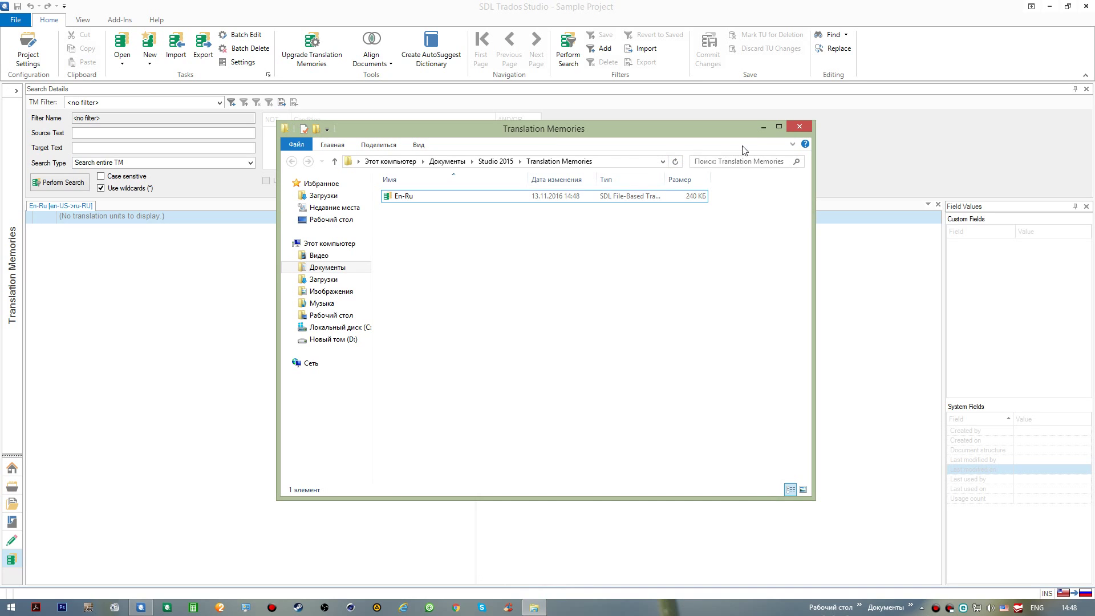
left_click(791, 128)
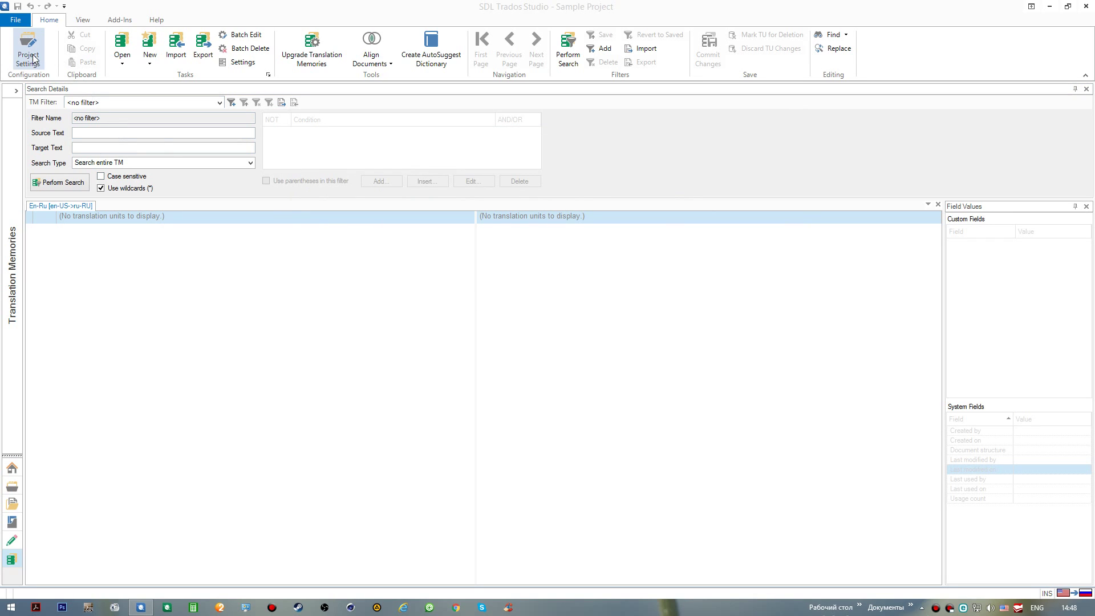
Remove the En-Ru translation memory from the list of translation memories.
left_click(13, 171)
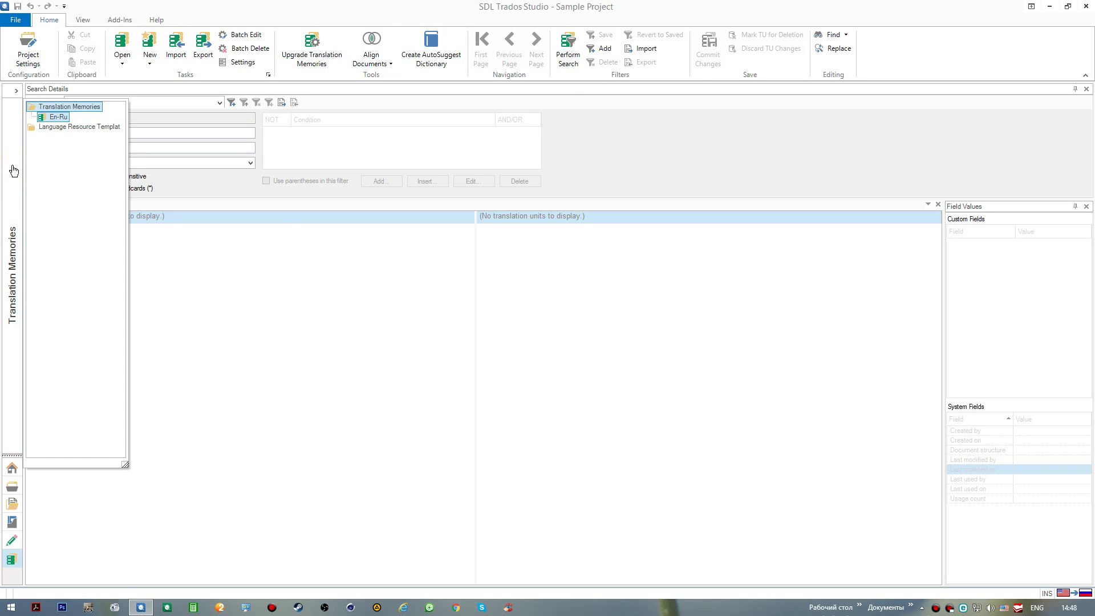
right_click(55, 117)
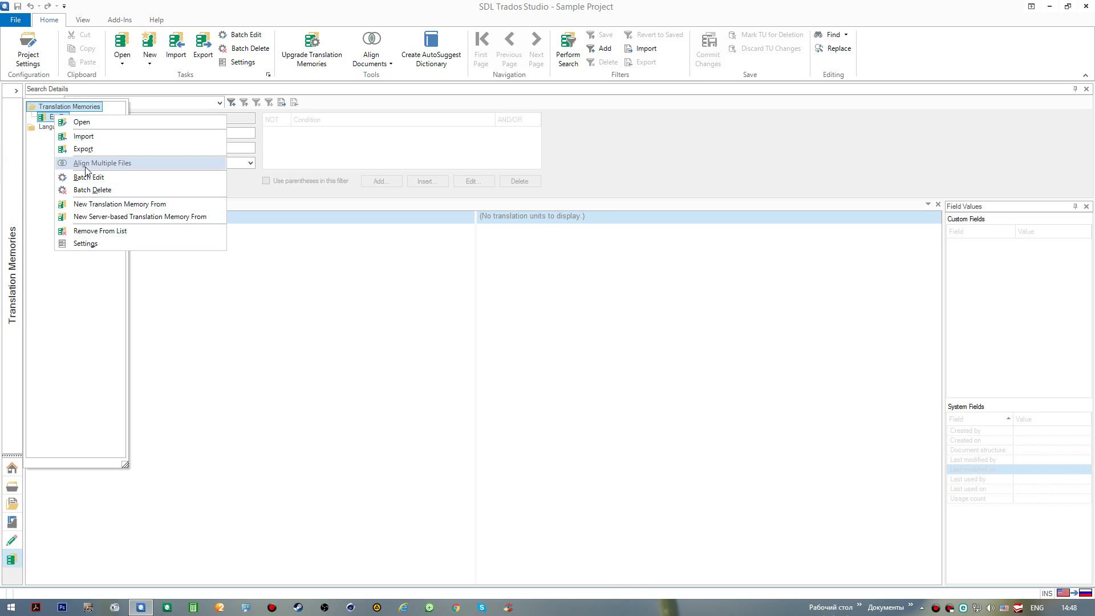
left_click(18, 91)
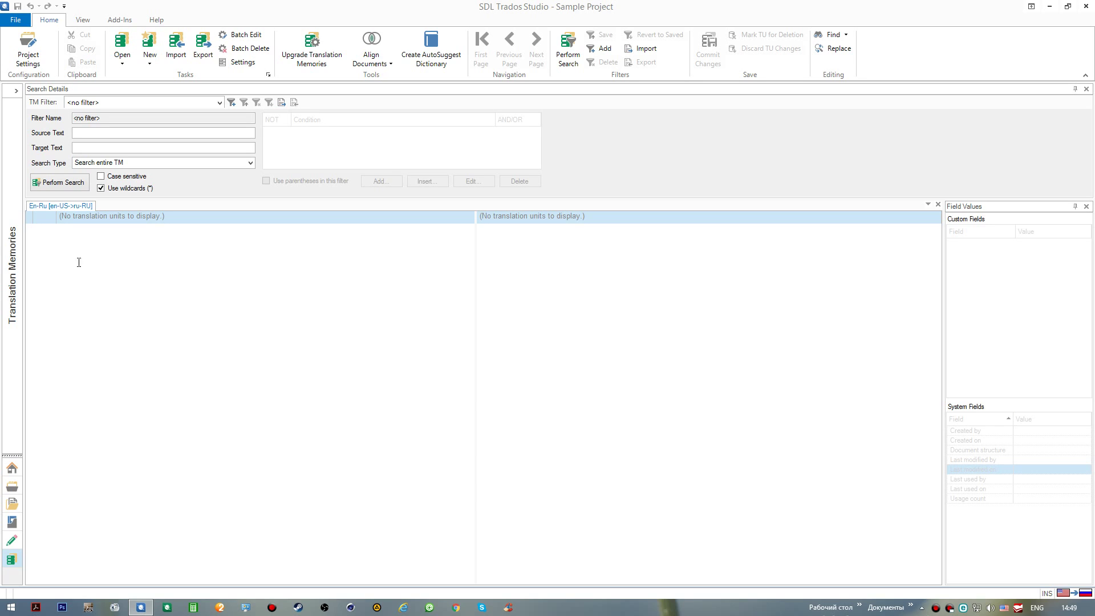
left_click(12, 217)
left_click(54, 117)
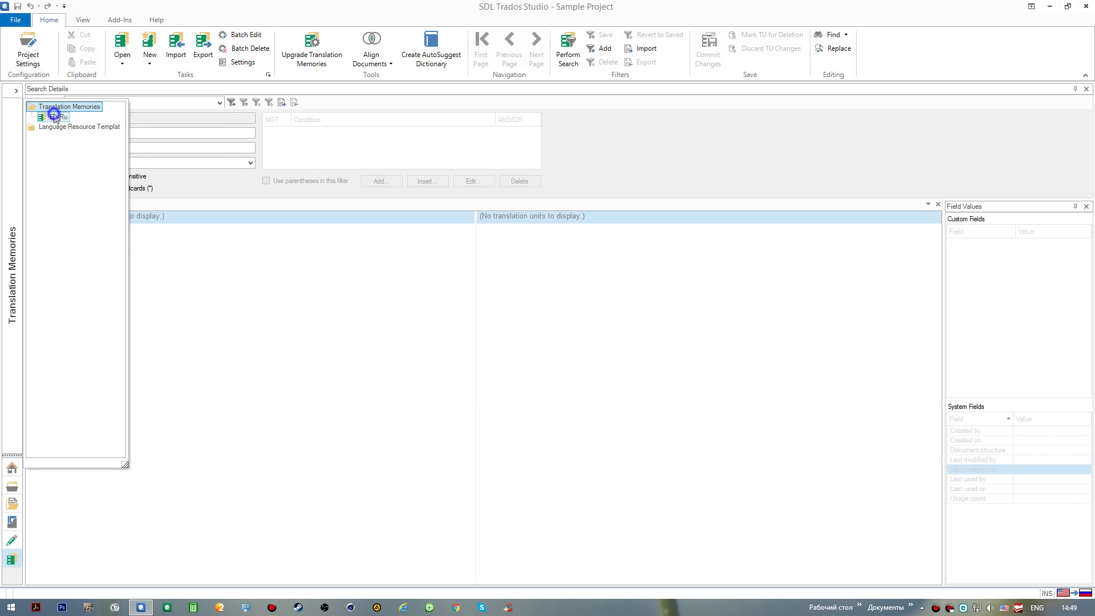
right_click(54, 116)
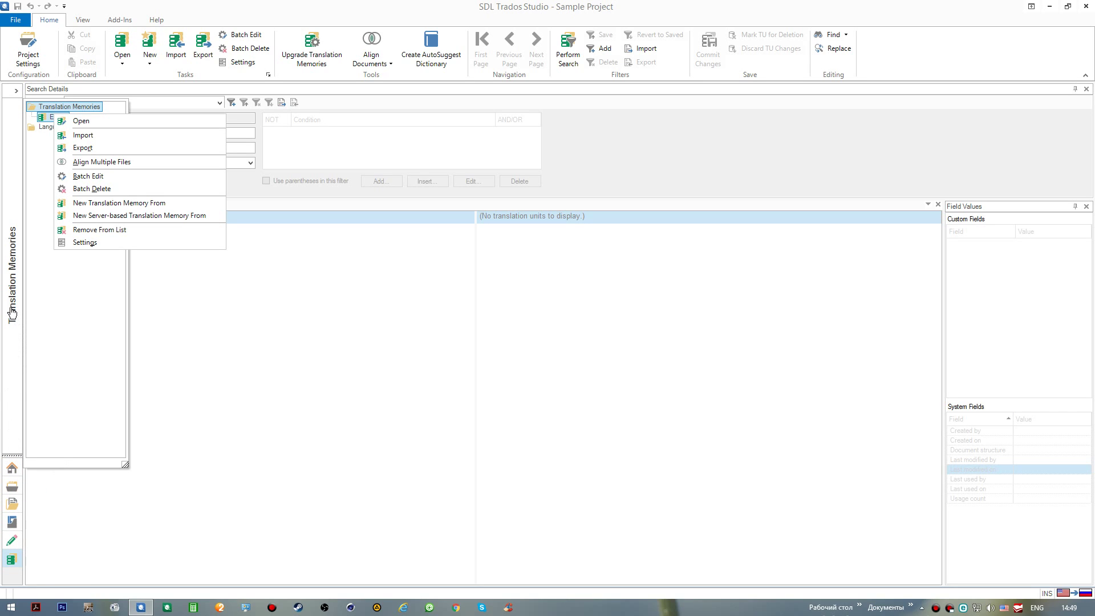
left_click(112, 230)
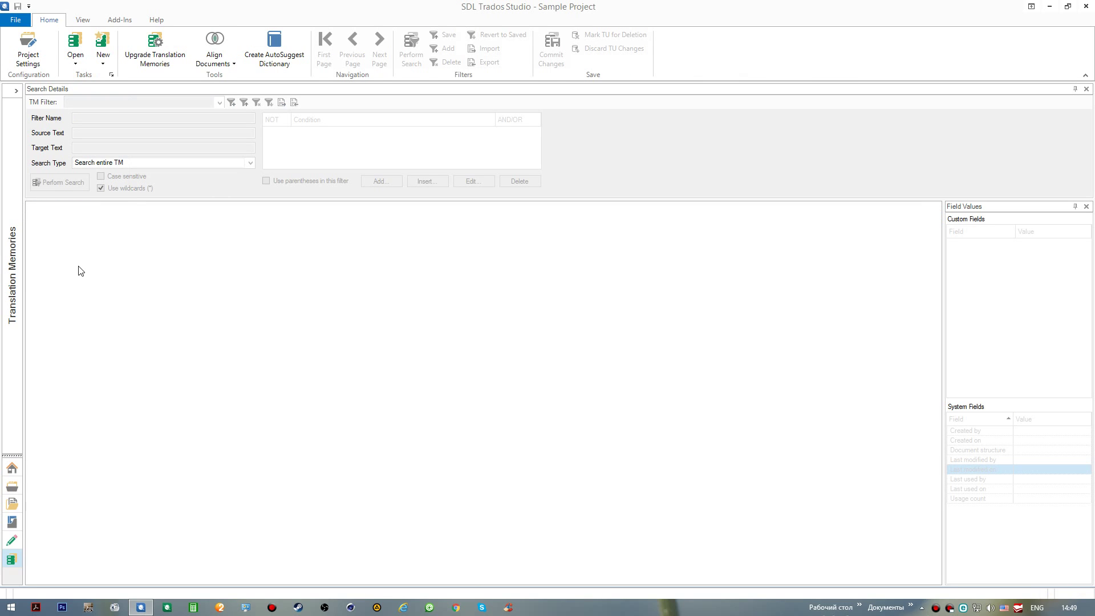
Start a new project from the Projects view based on the SDL Trados project template and proceed to the project details.
left_click(14, 485)
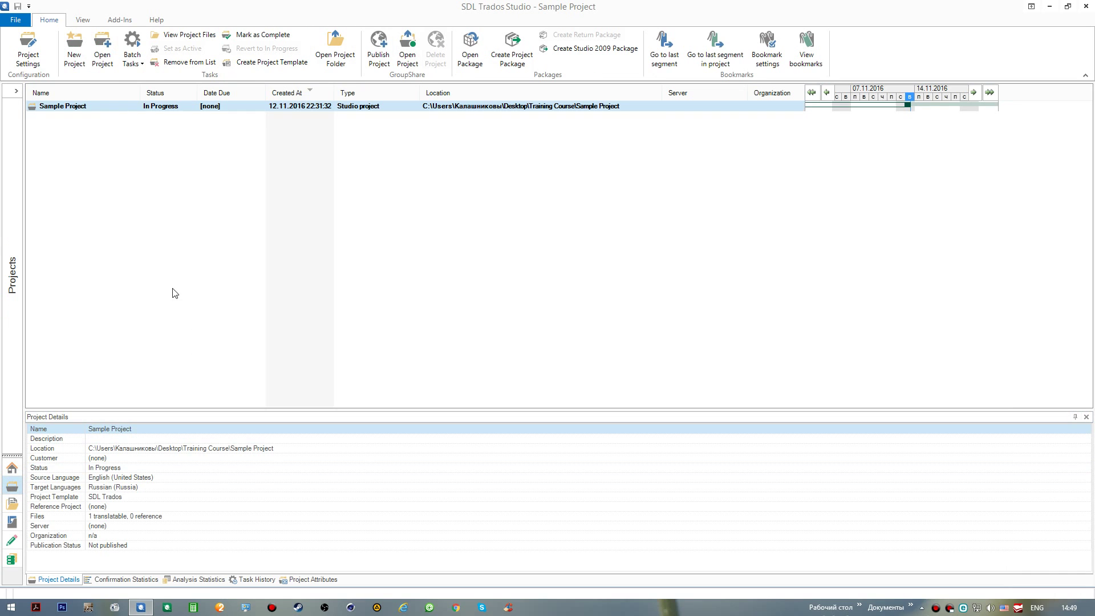
left_click(151, 274)
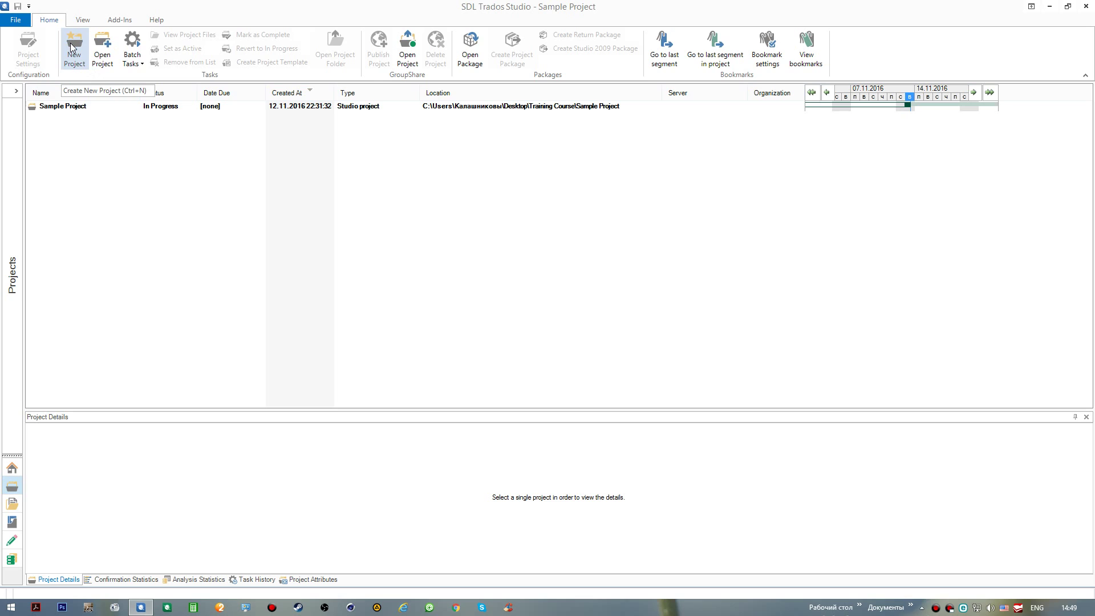
left_click(69, 263)
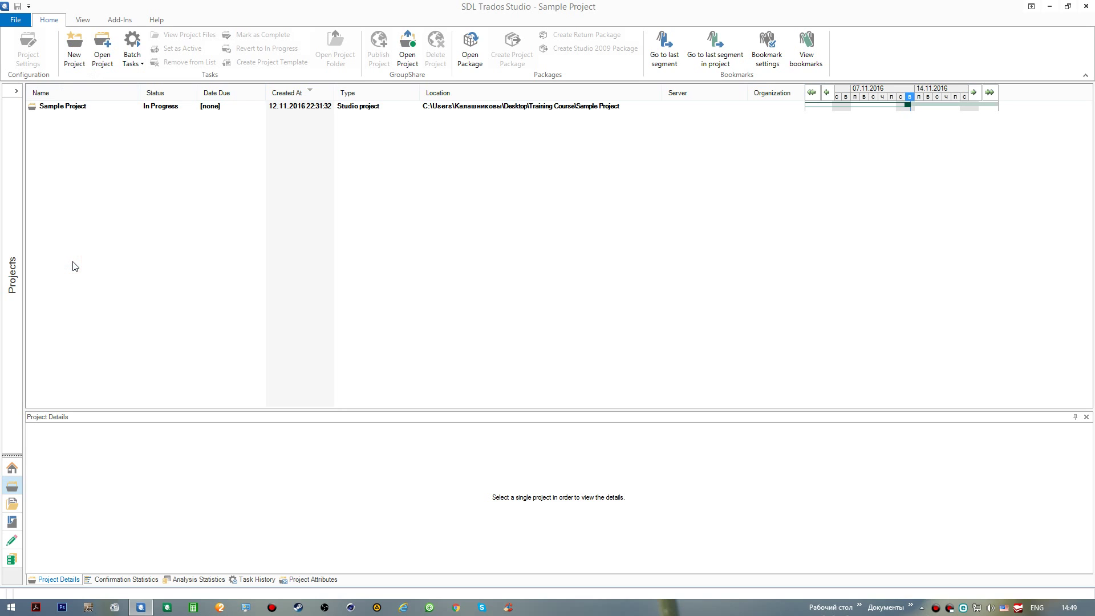
key("ctrl+n")
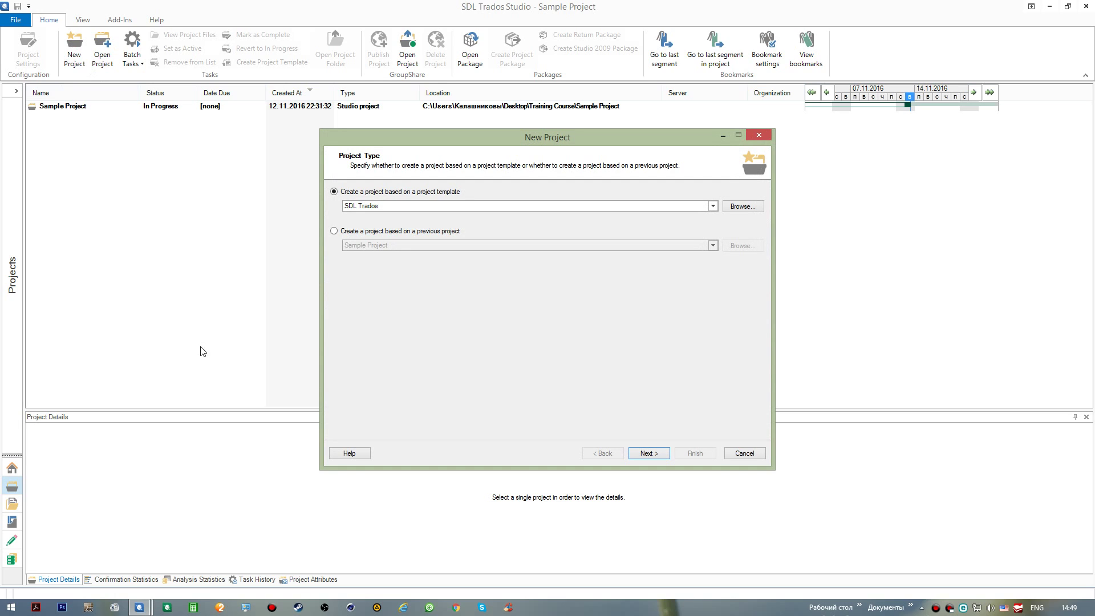
left_click(650, 453)
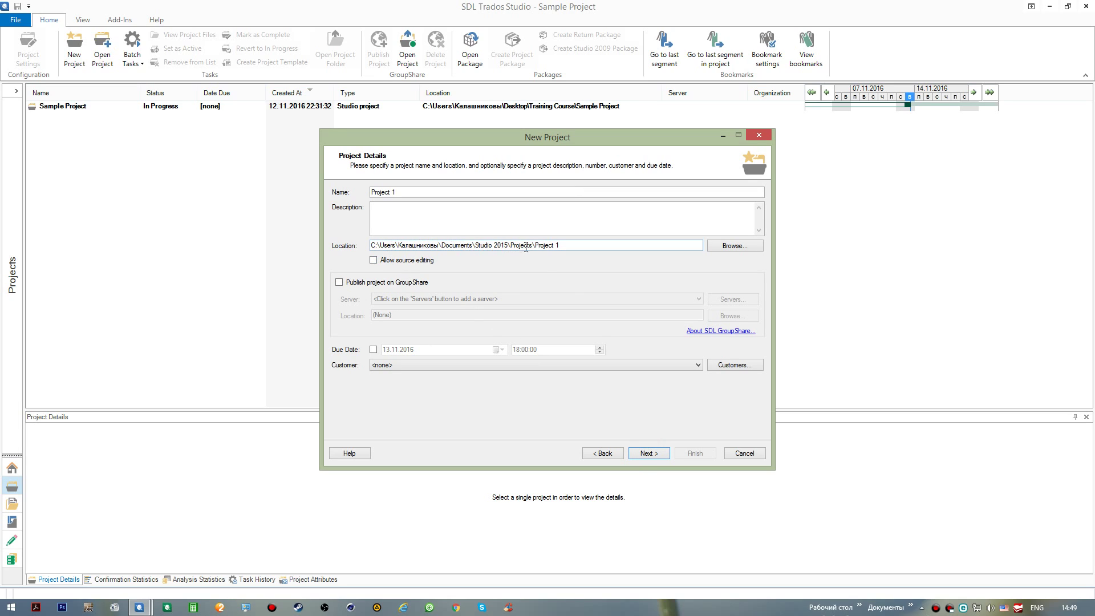
Look up the default project location in the Projects folder of Studio 2015 under Documents, and return to the project details.
left_click(911, 605)
mouse_move(931, 570)
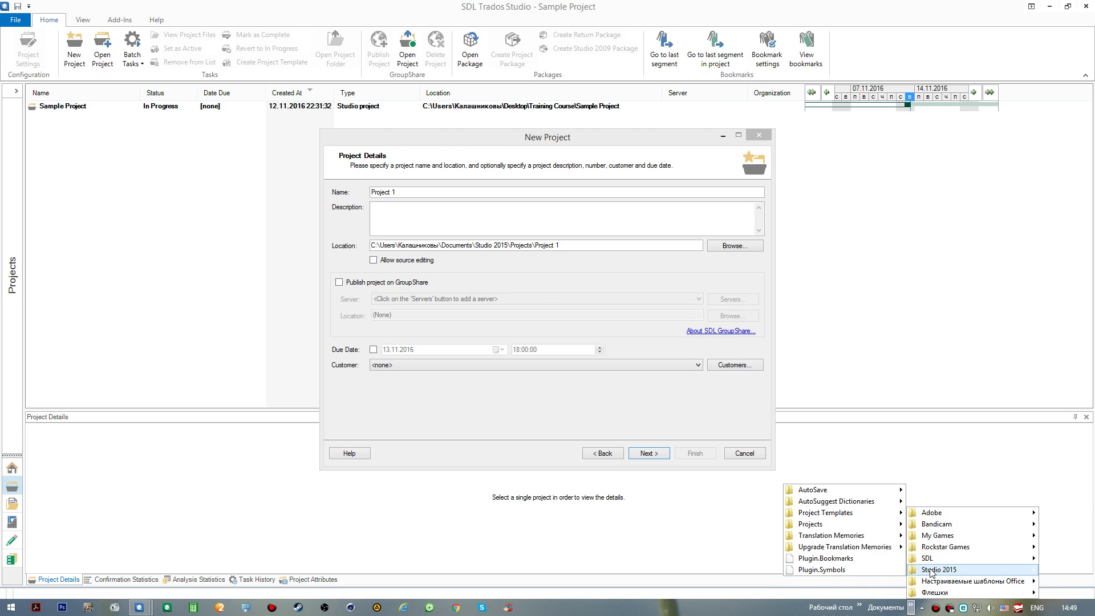
mouse_move(839, 526)
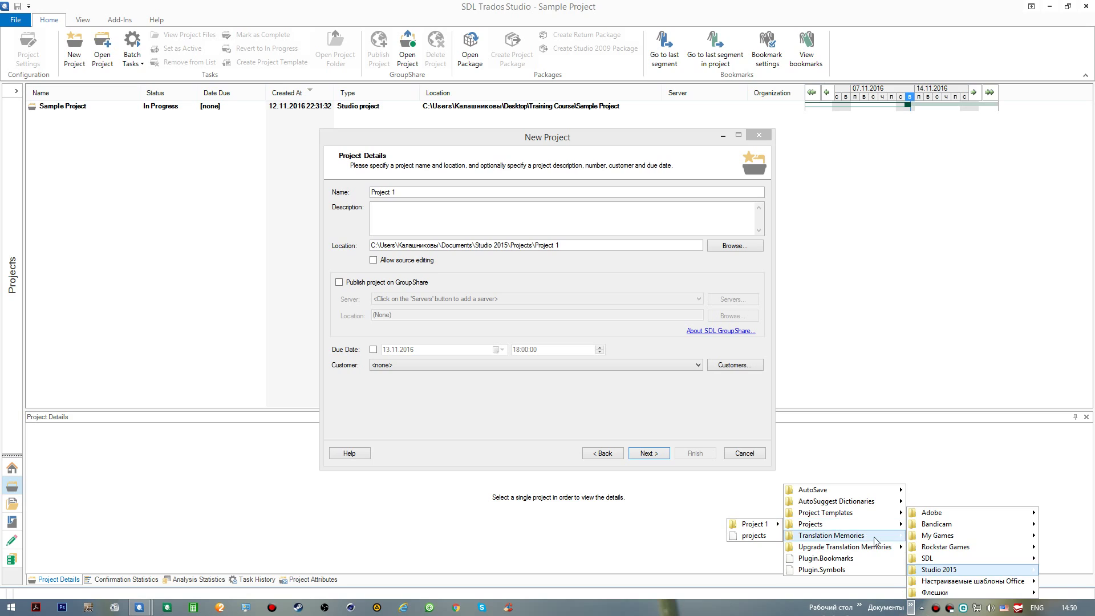
left_click(537, 317)
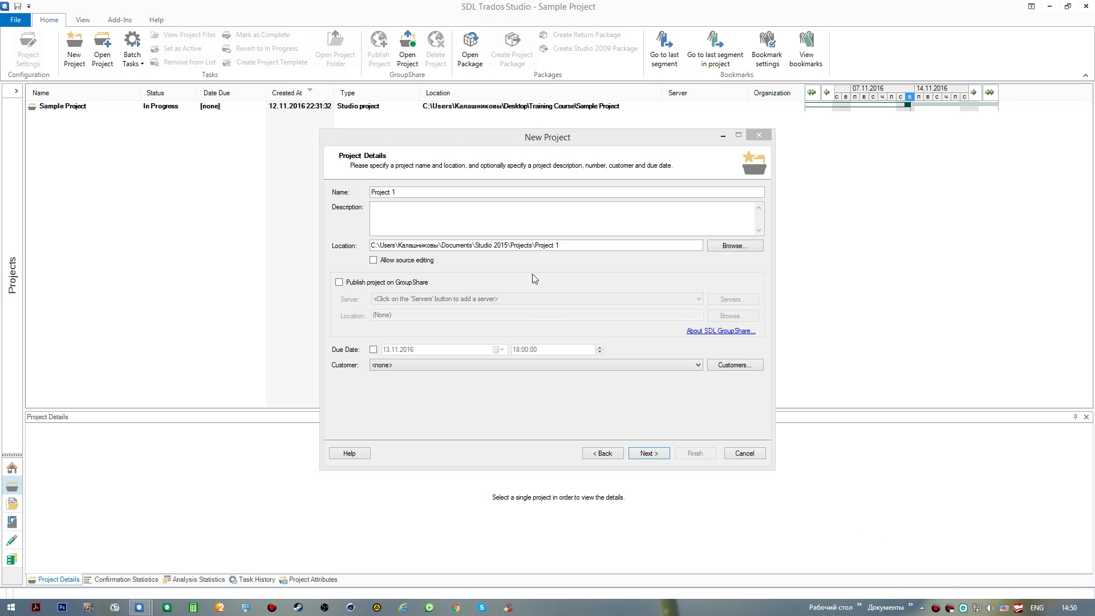
left_click(546, 143)
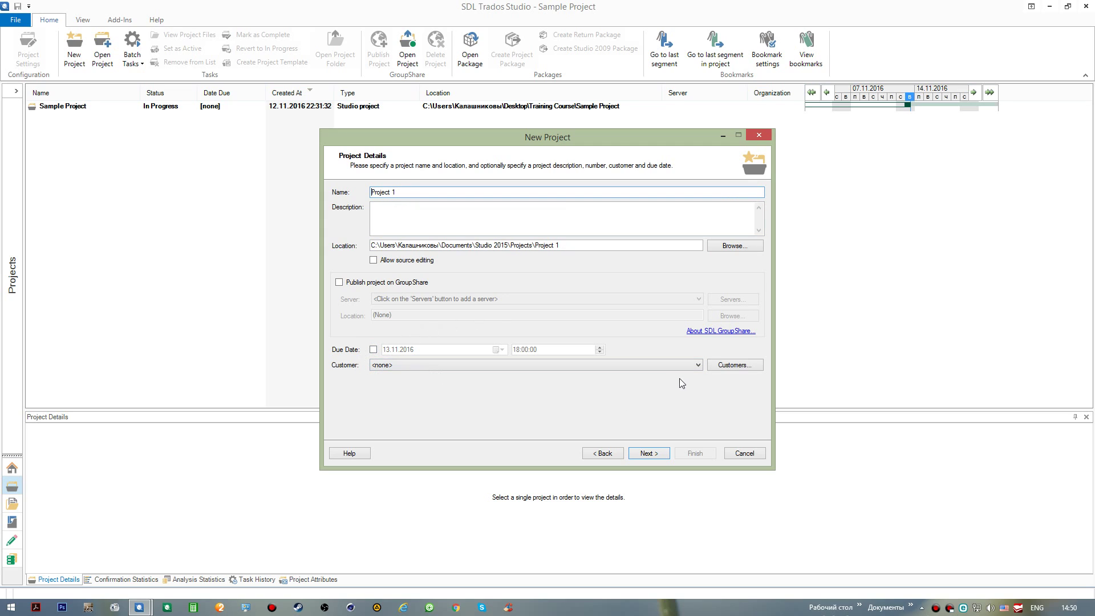
Check the available customers for the project and the customers list, leaving the project without a customer.
left_click(697, 365)
left_click(697, 365)
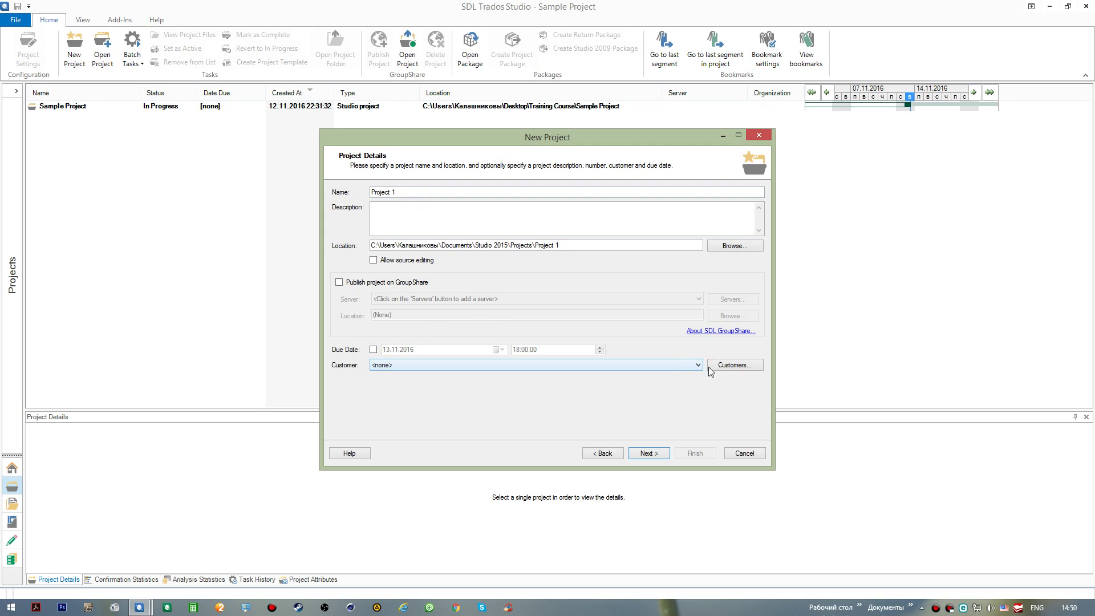
left_click(728, 367)
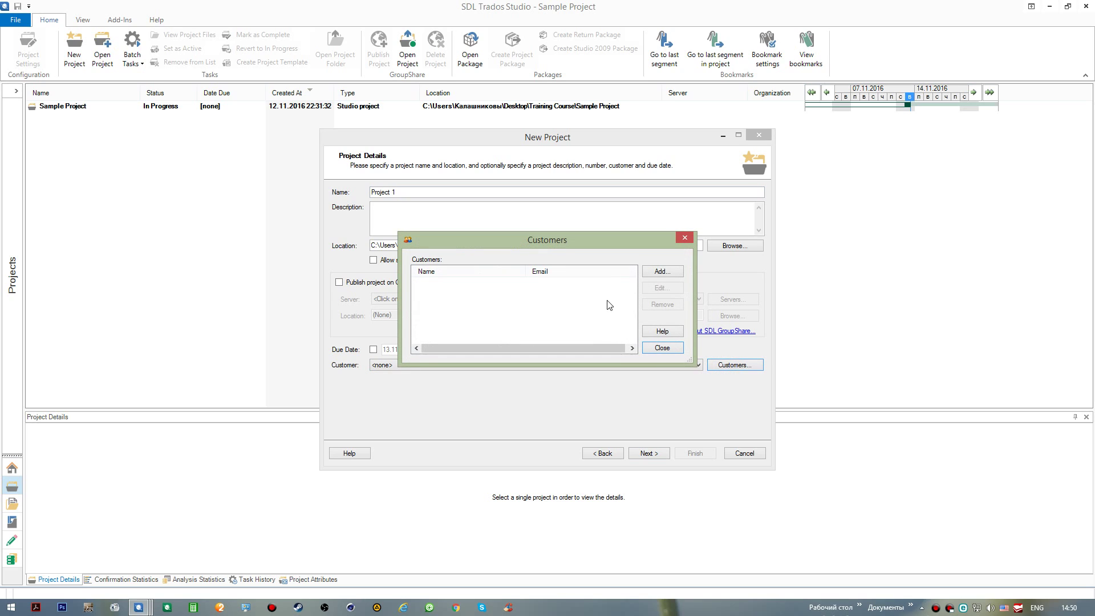
left_click(658, 347)
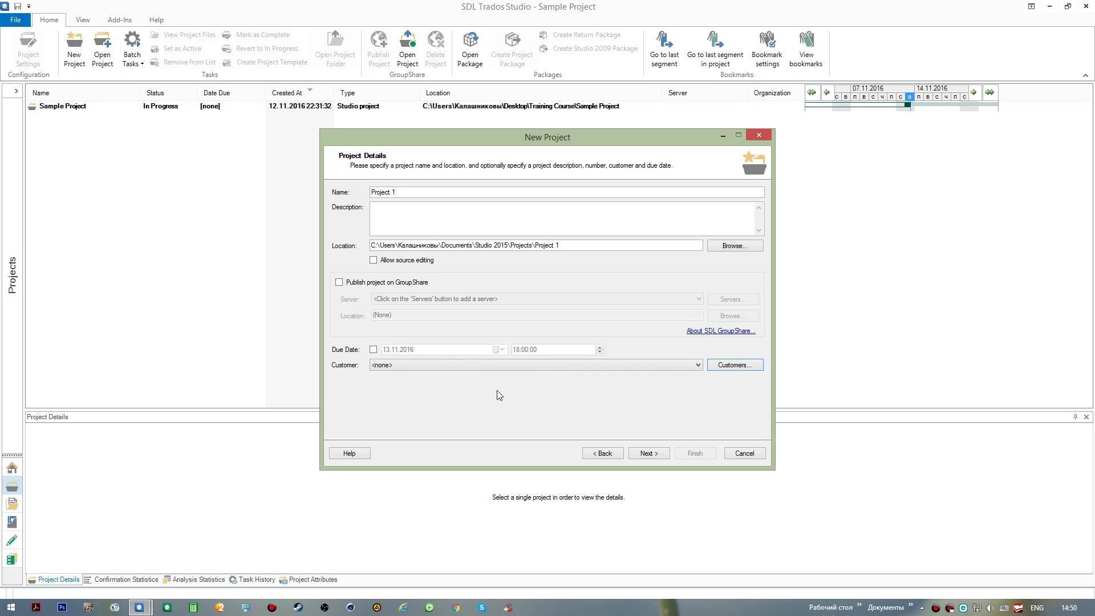
Accept the project details and keep English (United States) to Russian (Russia) as the project languages, proceeding to the project files.
left_click(649, 454)
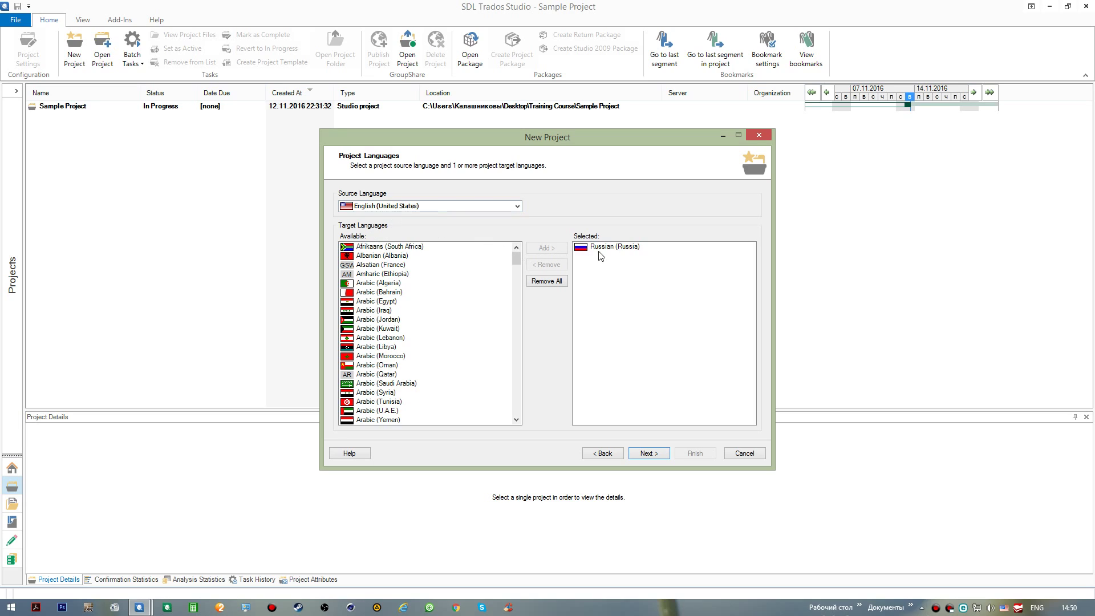
left_click(659, 455)
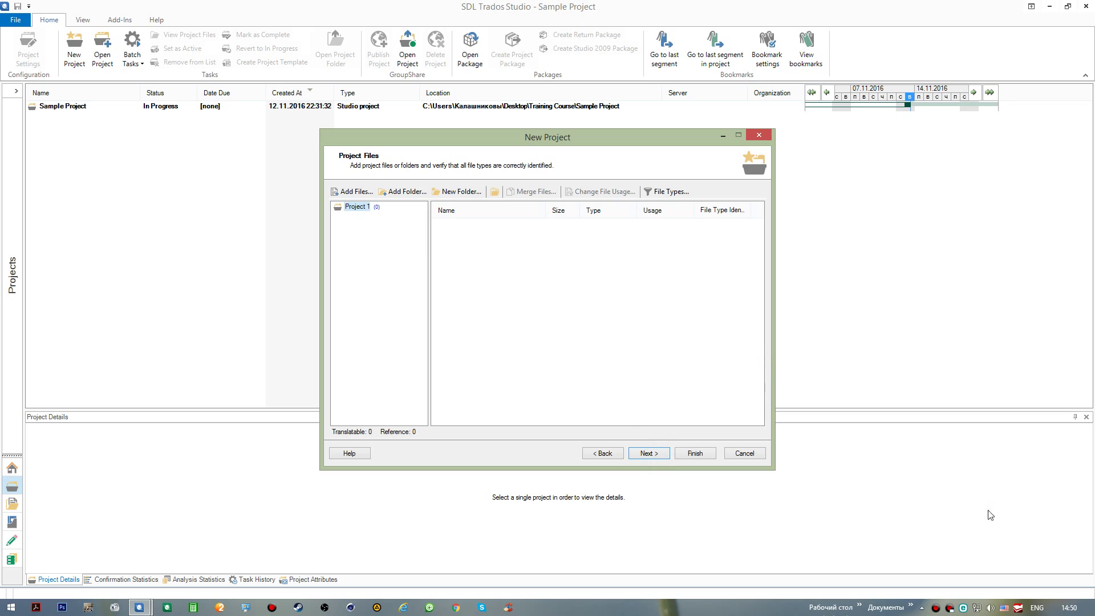
Look up the source_EN document in the sample files folder of Training Course on the desktop, and return to the new project.
left_click(1093, 605)
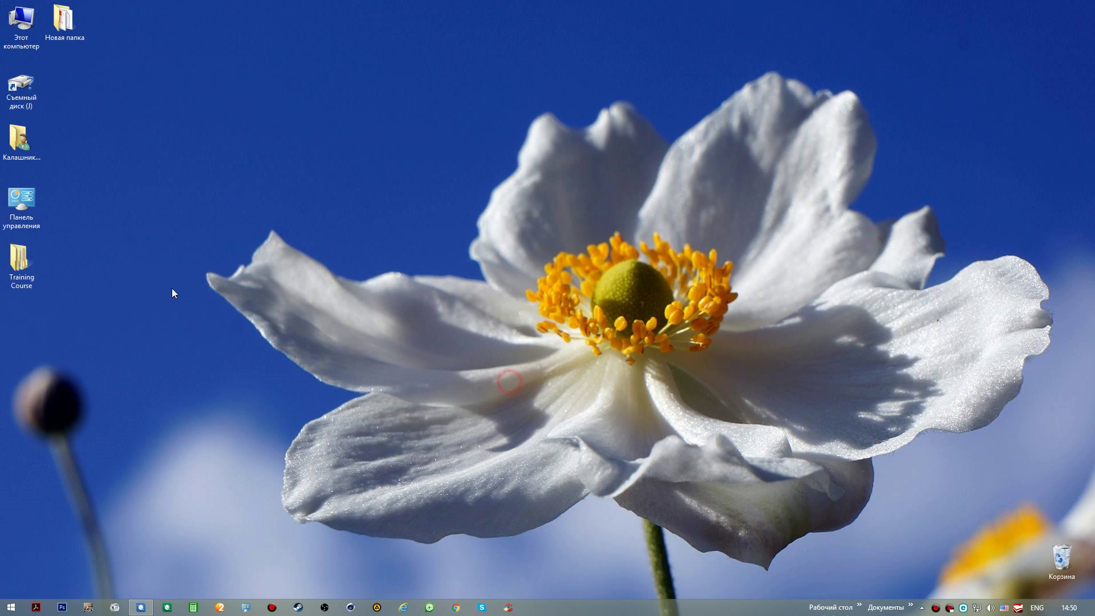
double_click(22, 263)
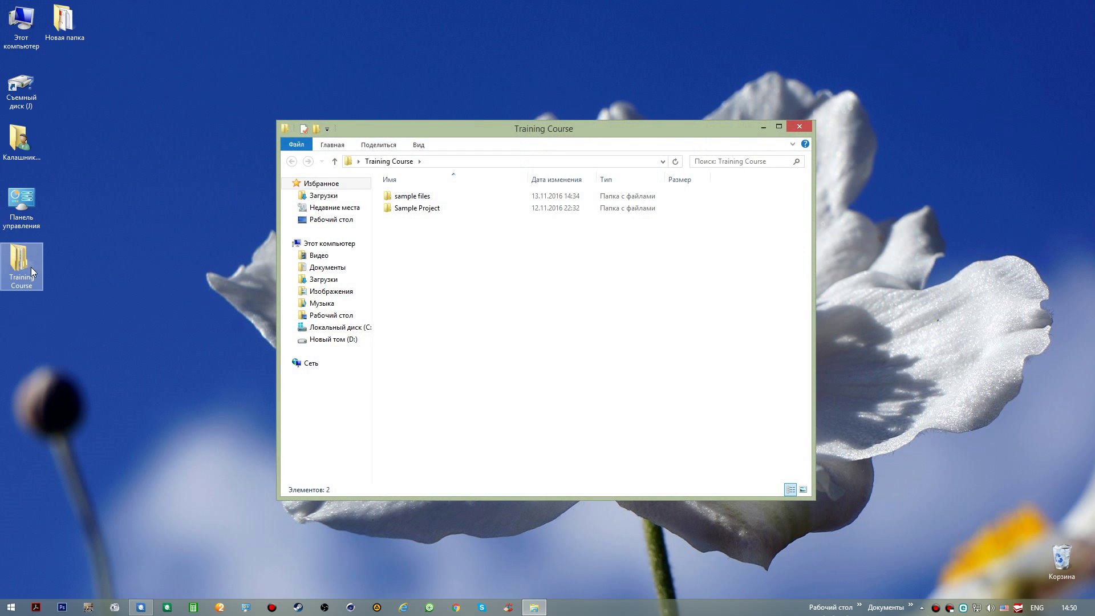
left_click(449, 198)
double_click(449, 198)
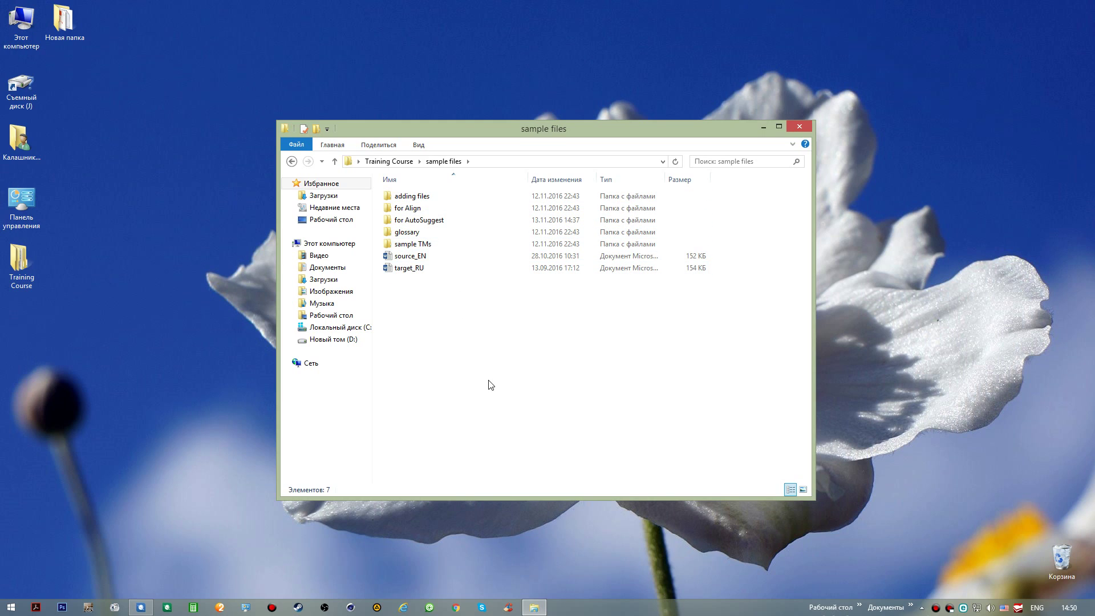
left_click(448, 258)
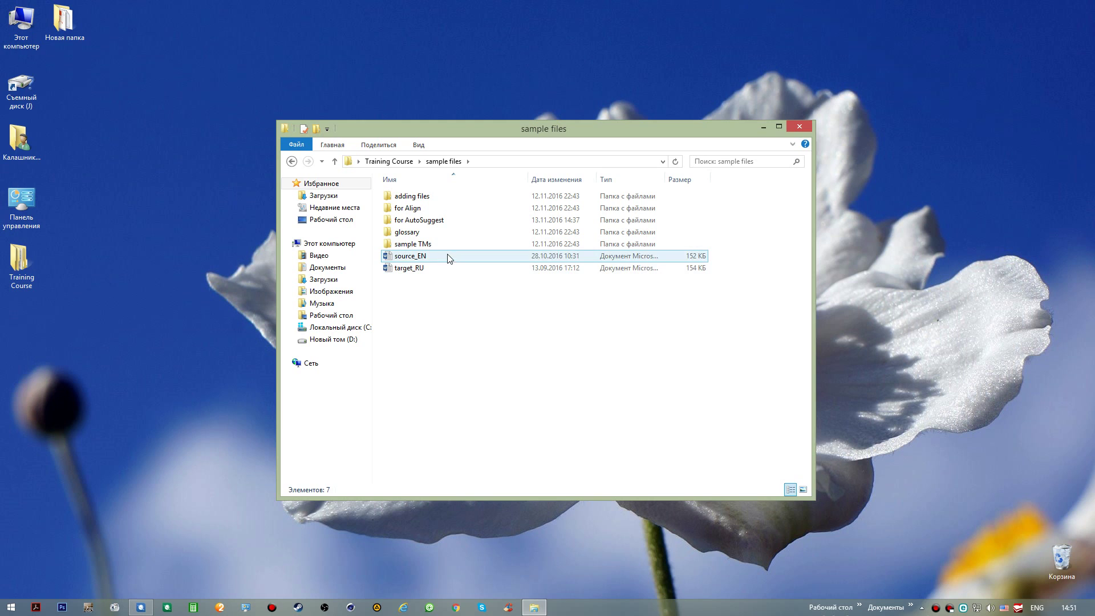
left_click(794, 128)
left_click(141, 608)
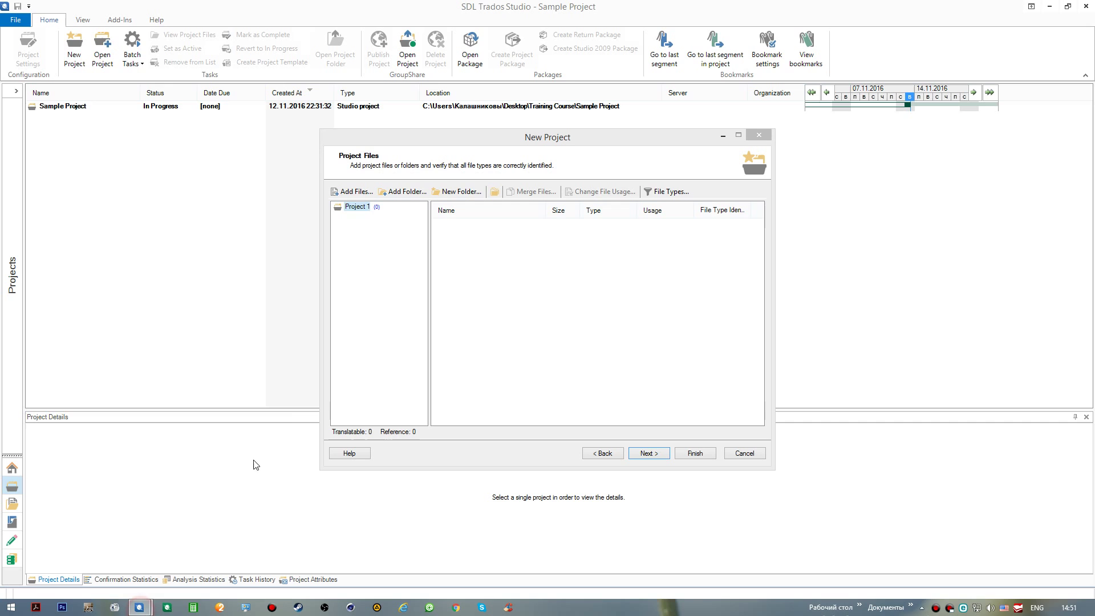
Add the source_EN document from the sample files folder of Training Course to the project files.
left_click(356, 193)
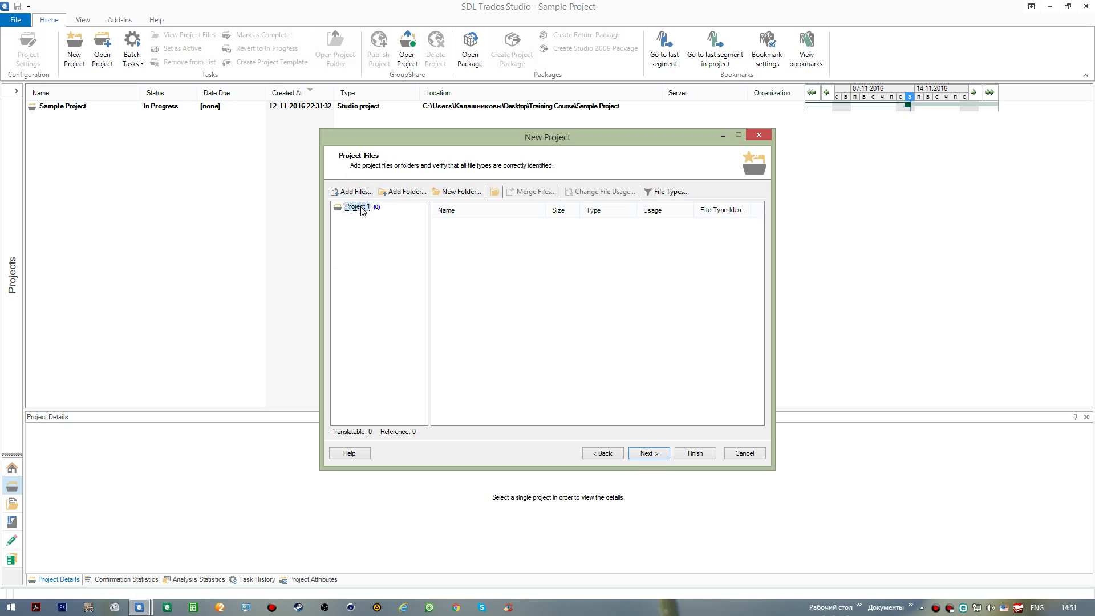
left_click(356, 193)
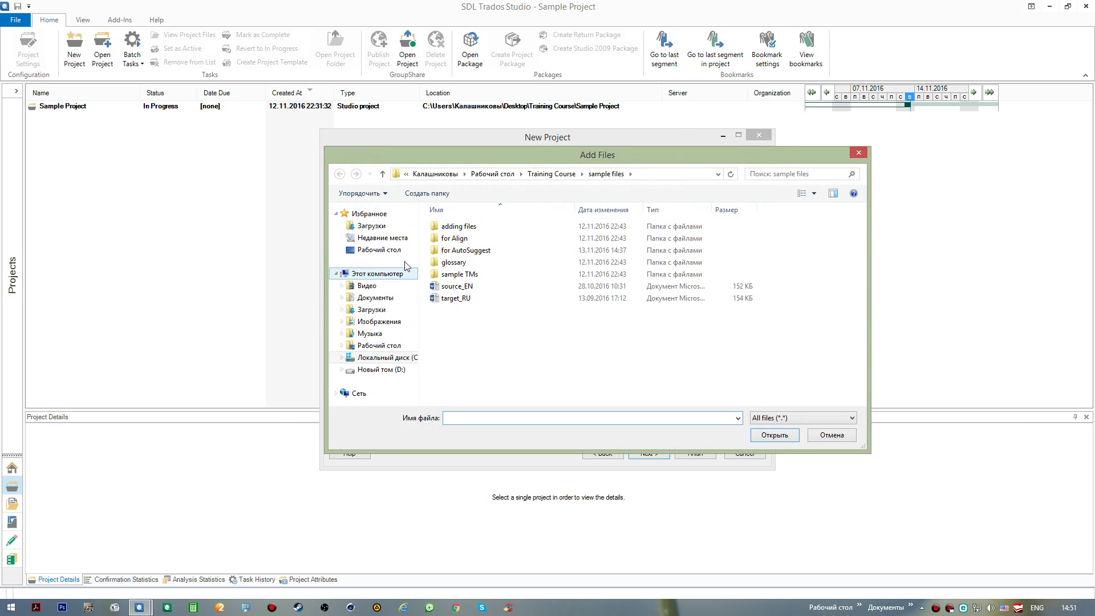
left_click(391, 249)
double_click(460, 260)
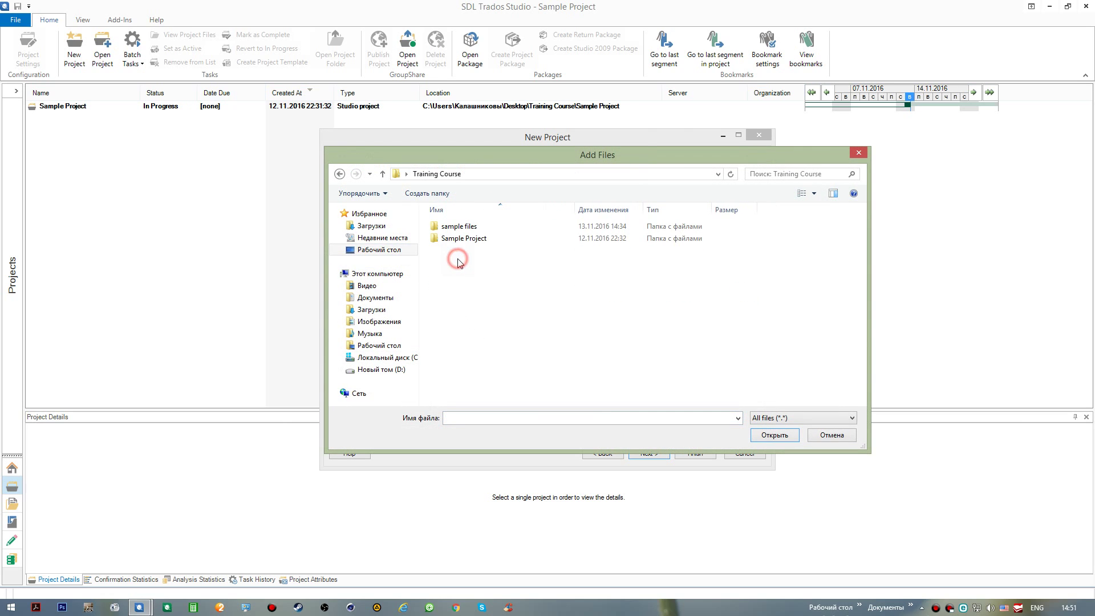
left_click(476, 227)
double_click(476, 227)
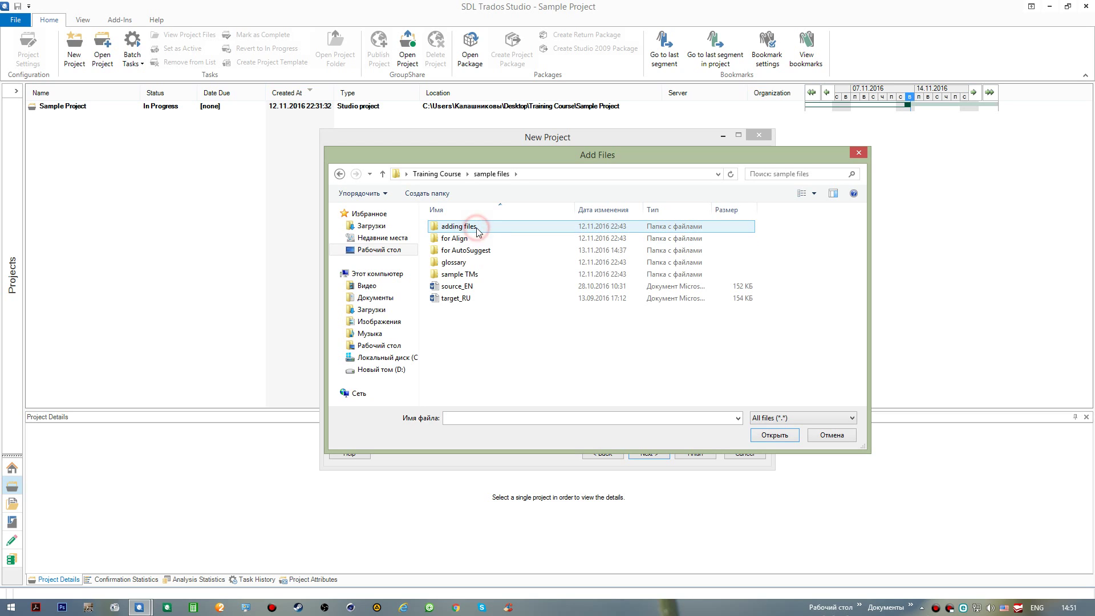
double_click(464, 286)
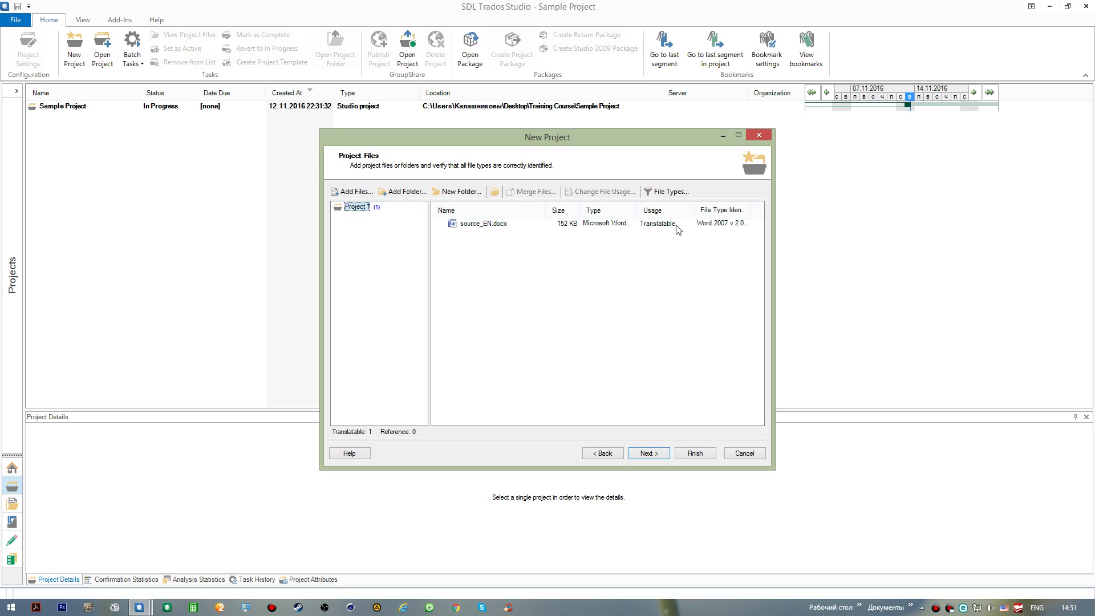
Check which actions are available for source_EN.docx in the project files, without applying any.
left_click(494, 224)
right_click(475, 224)
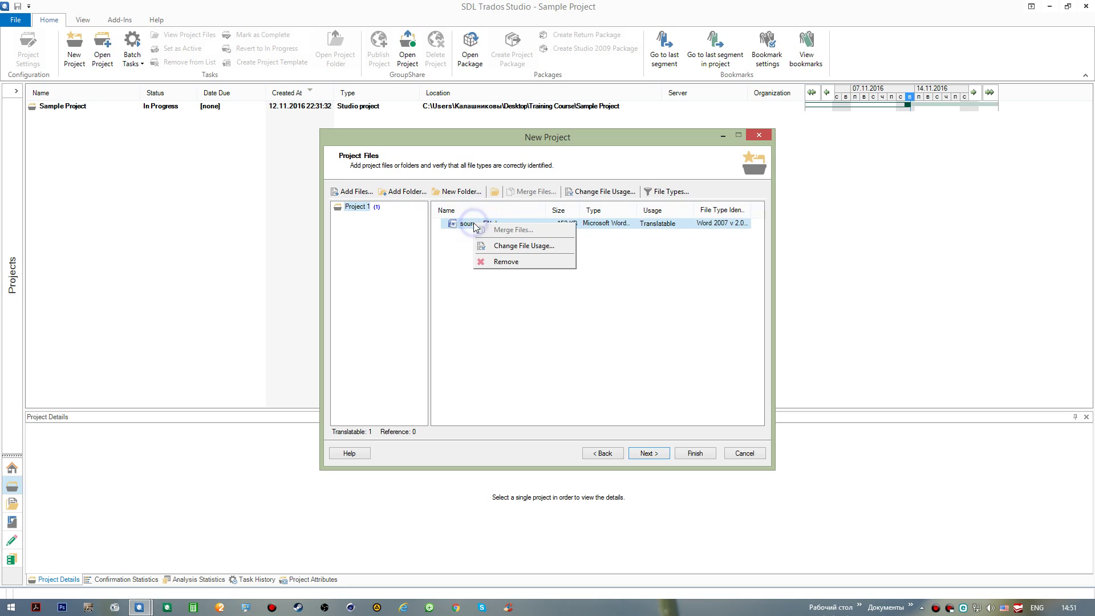
left_click(459, 254)
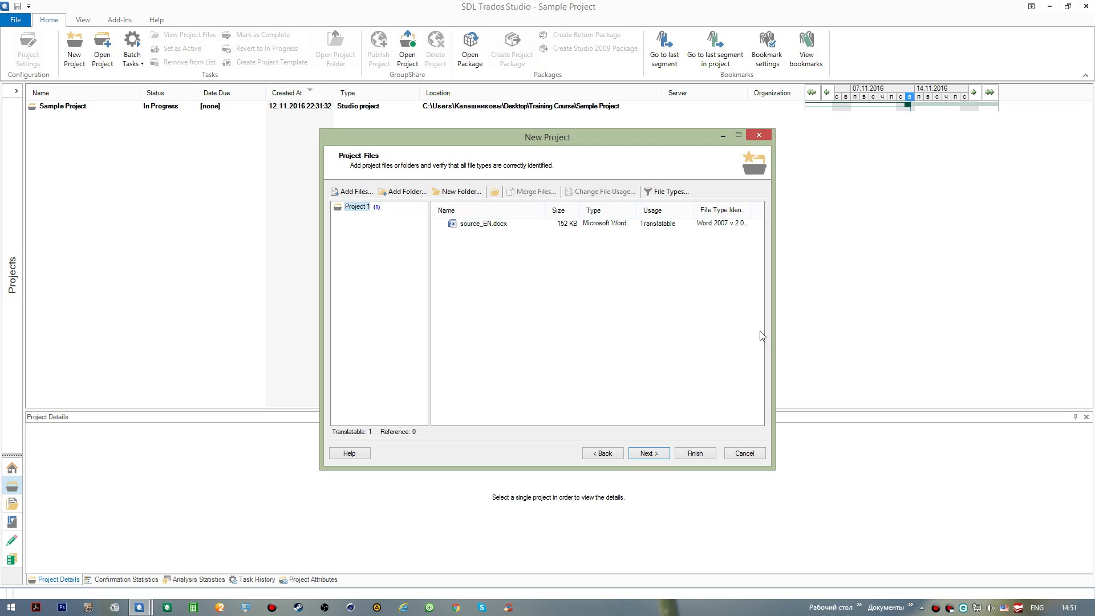
Widen the New Project window and the file type identifier column, and proceed to the translation memory settings.
left_click_drag(775, 327, 953, 319)
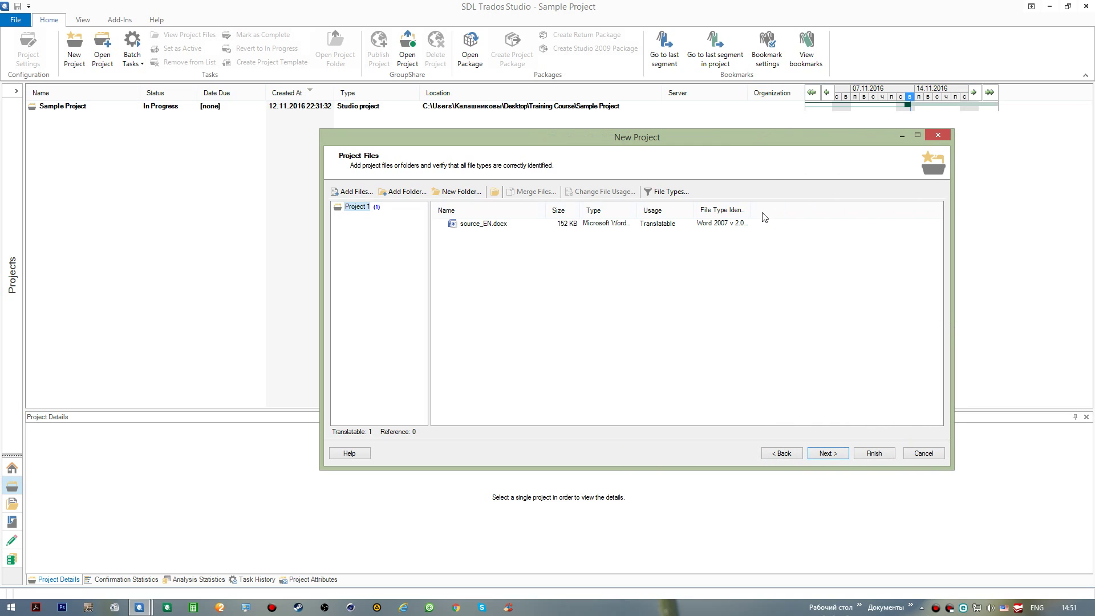
left_click_drag(751, 210, 802, 209)
left_click(827, 452)
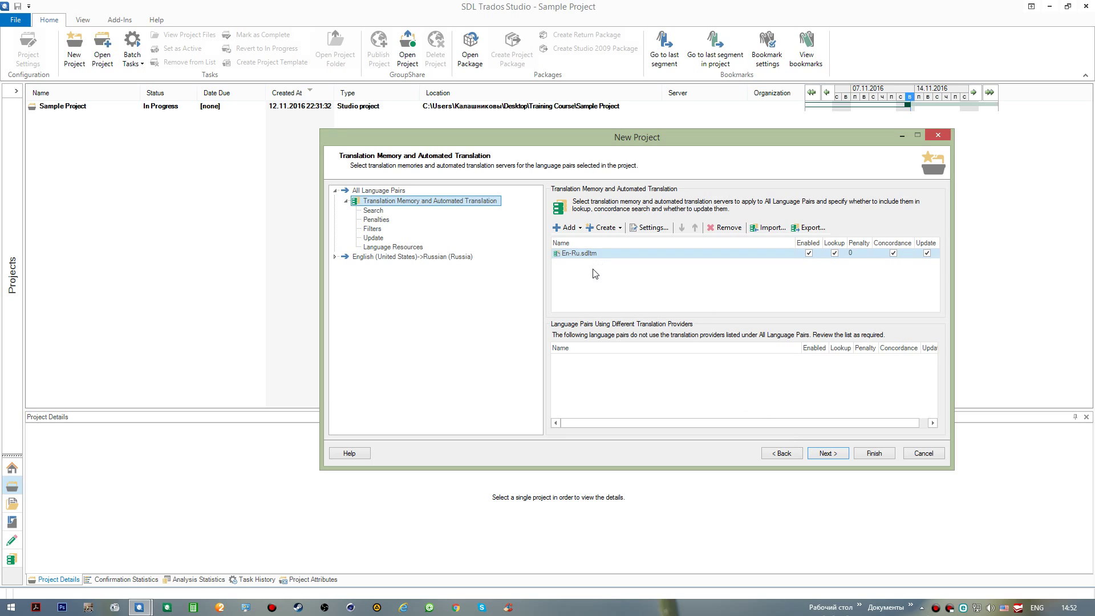
Remove the preselected En-Ru.sdltm translation memory from the project's settings for all language pairs.
left_click(609, 255)
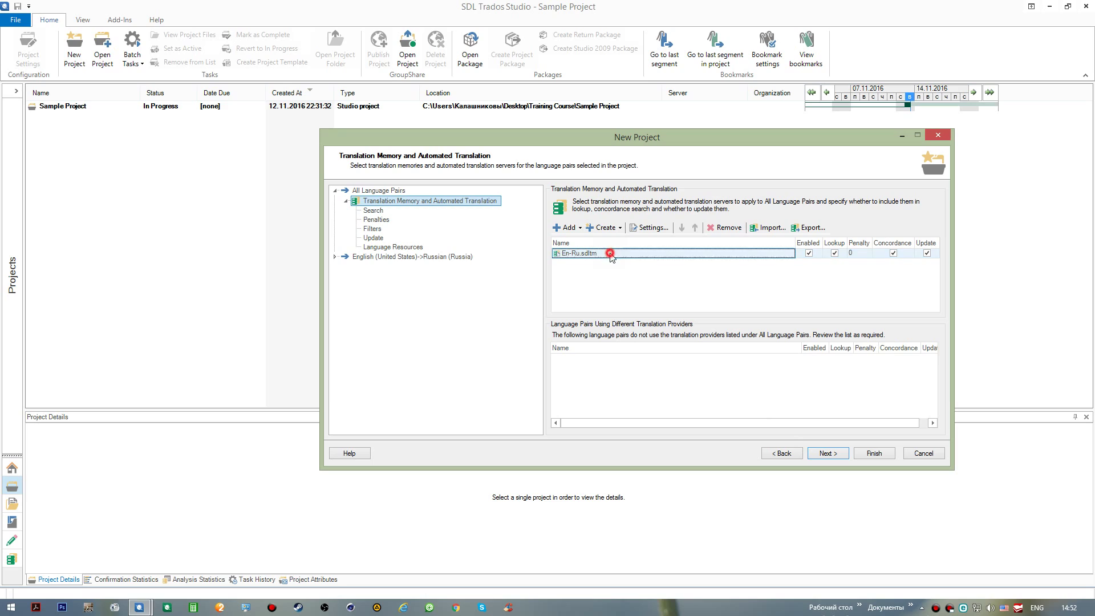
left_click(725, 228)
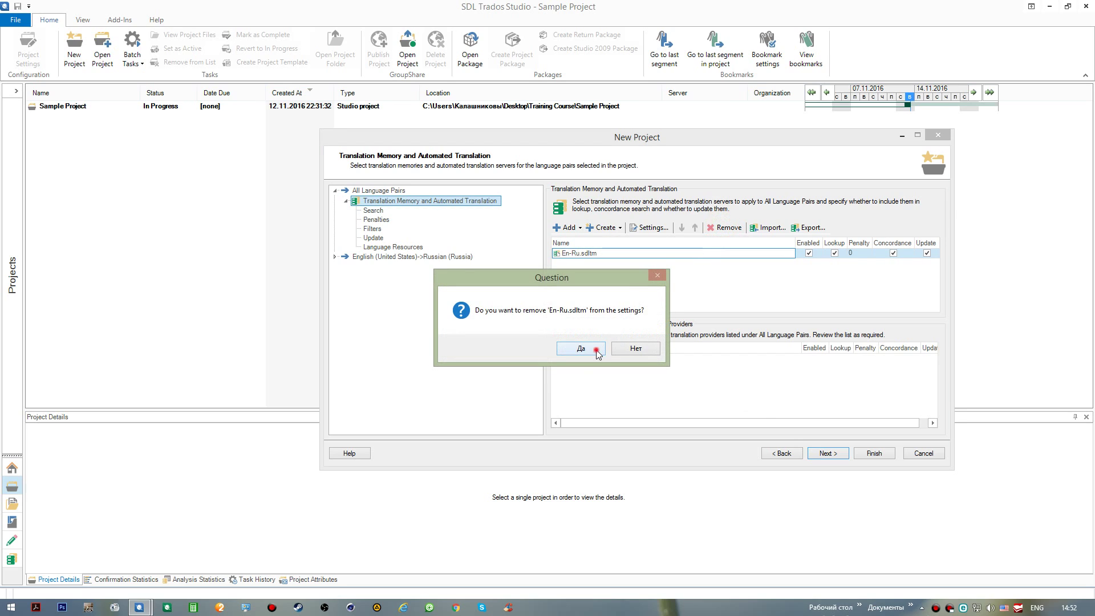
left_click(598, 349)
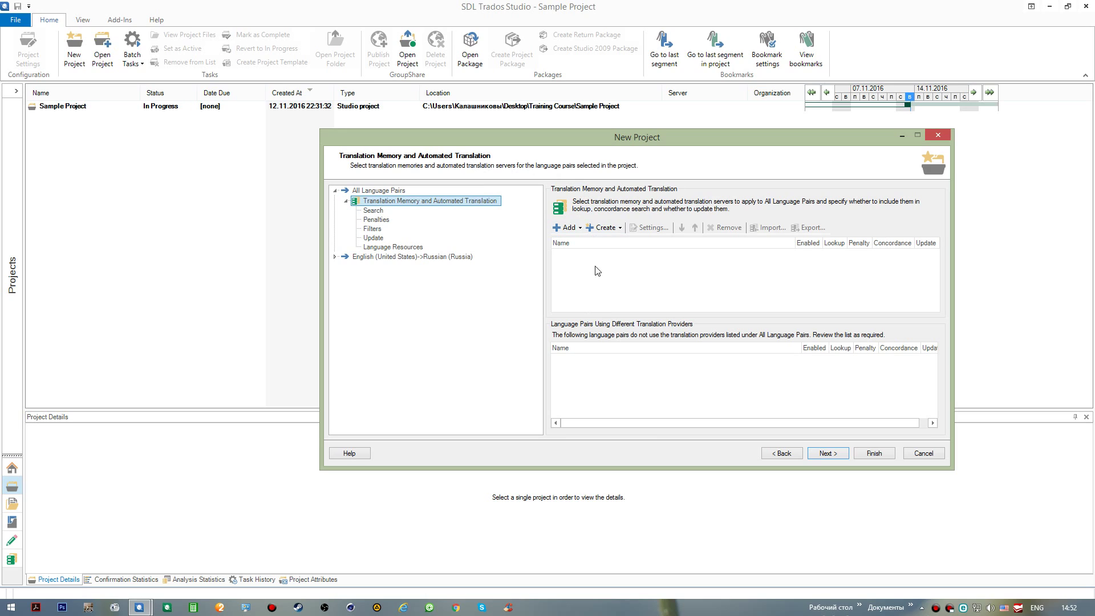
Add the file-based translation memory En-Ru from the Translation Memories folder of Studio 2015 under Documents.
left_click(578, 230)
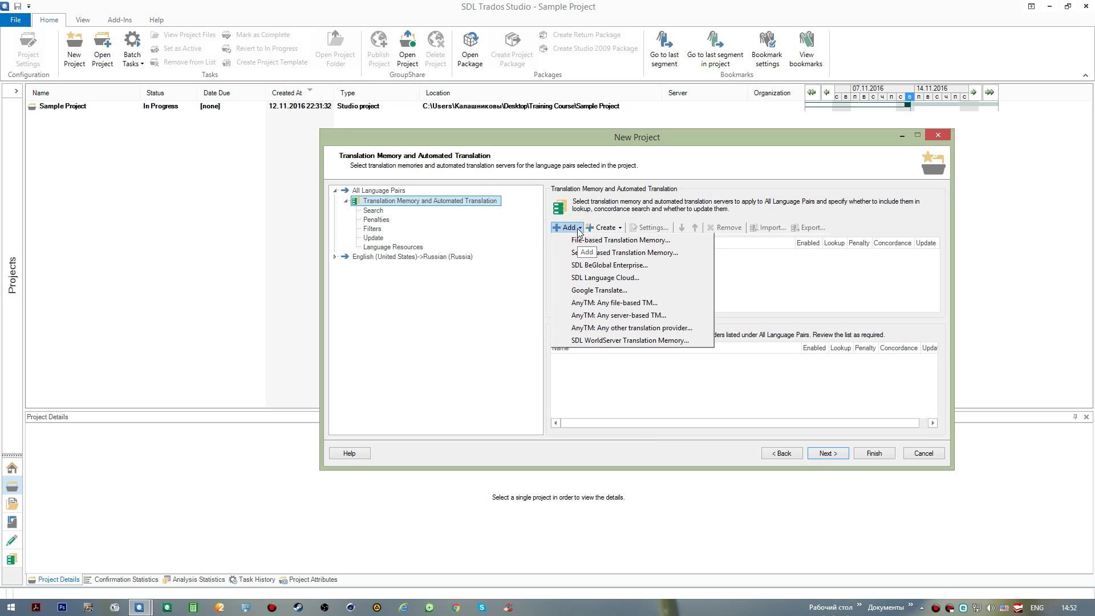
left_click(620, 241)
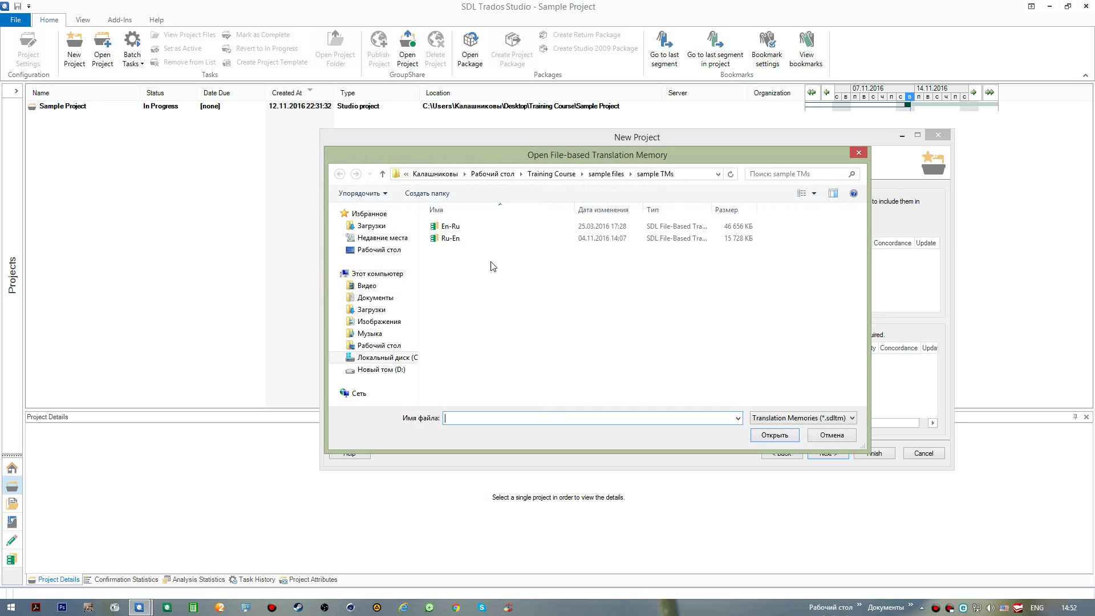
left_click(378, 298)
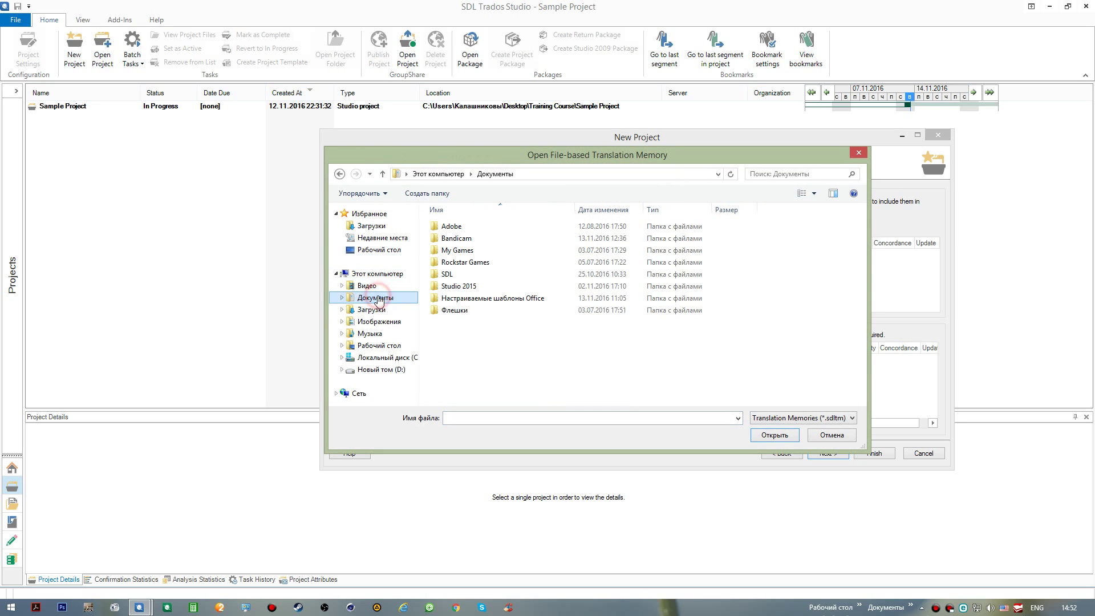
double_click(462, 287)
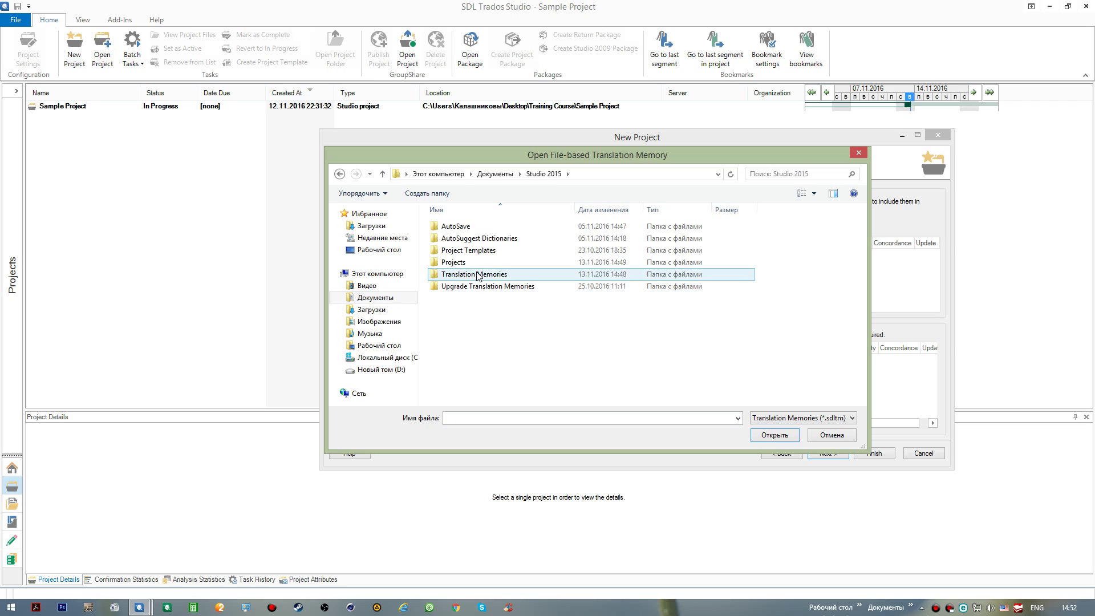
double_click(469, 274)
left_click(470, 228)
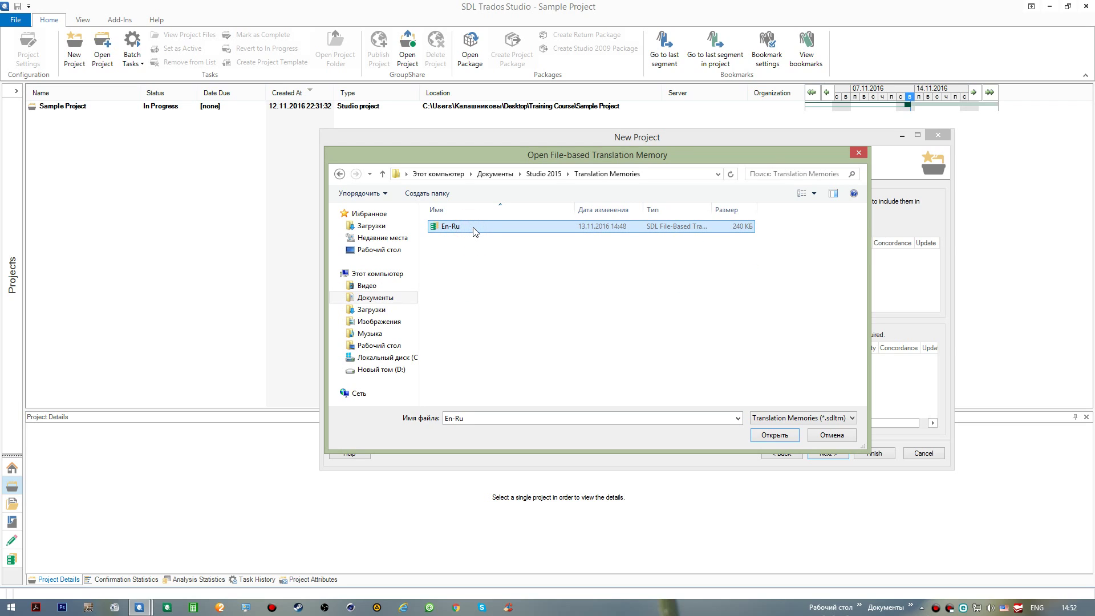
double_click(473, 228)
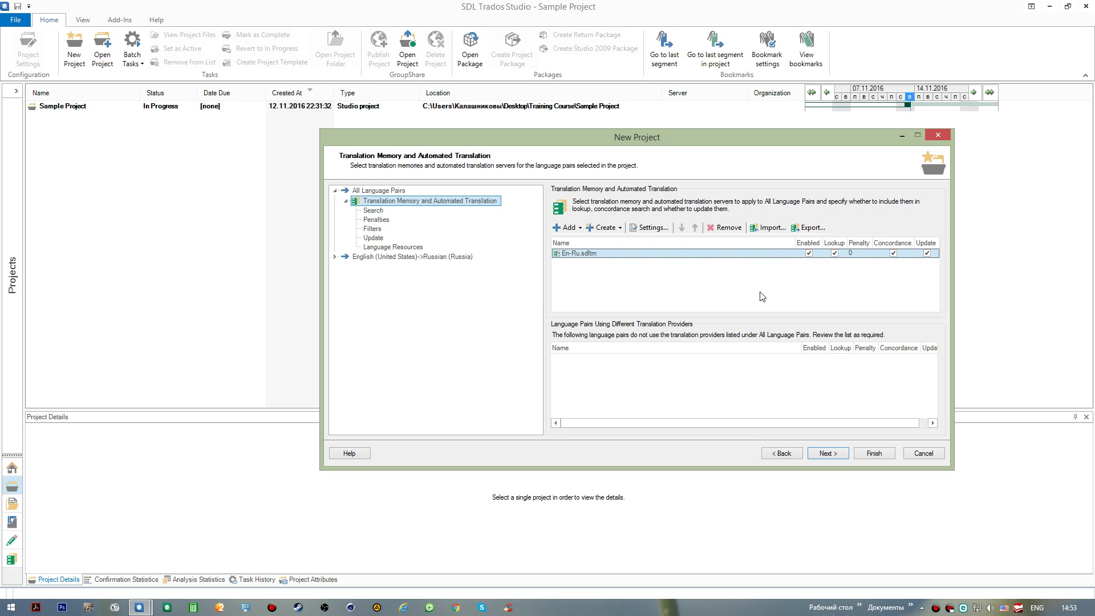
Disable the En-Ru.sdltm translation memory for the project and enable it again.
left_click(809, 253)
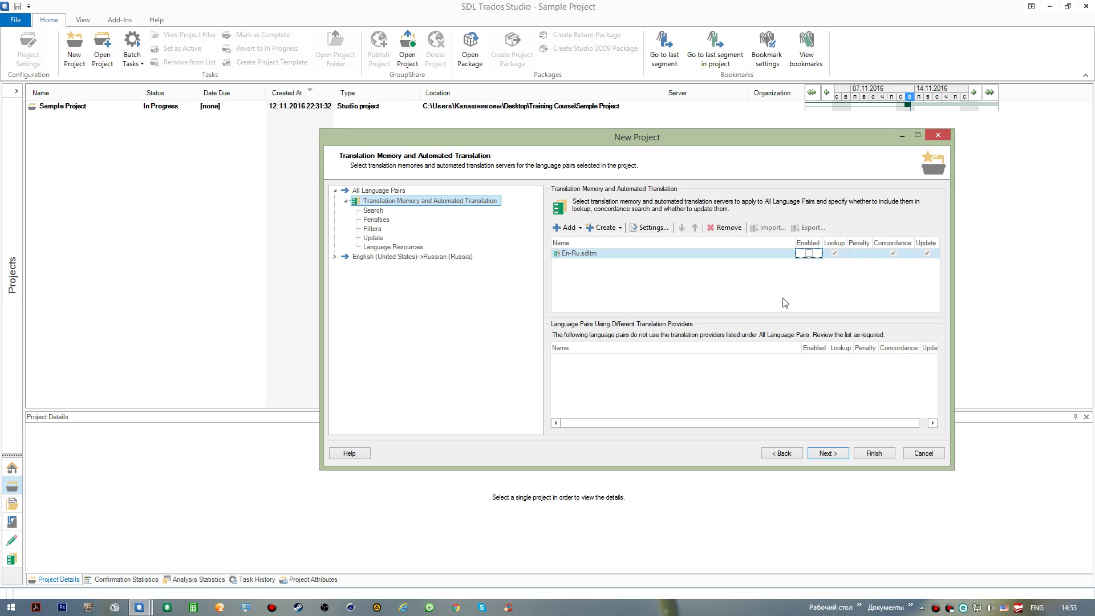
left_click(809, 253)
Add a second file-based translation memory, En-Ru from the sample TMs folder of Training Course, and enable Update for it.
left_click(578, 228)
left_click(587, 241)
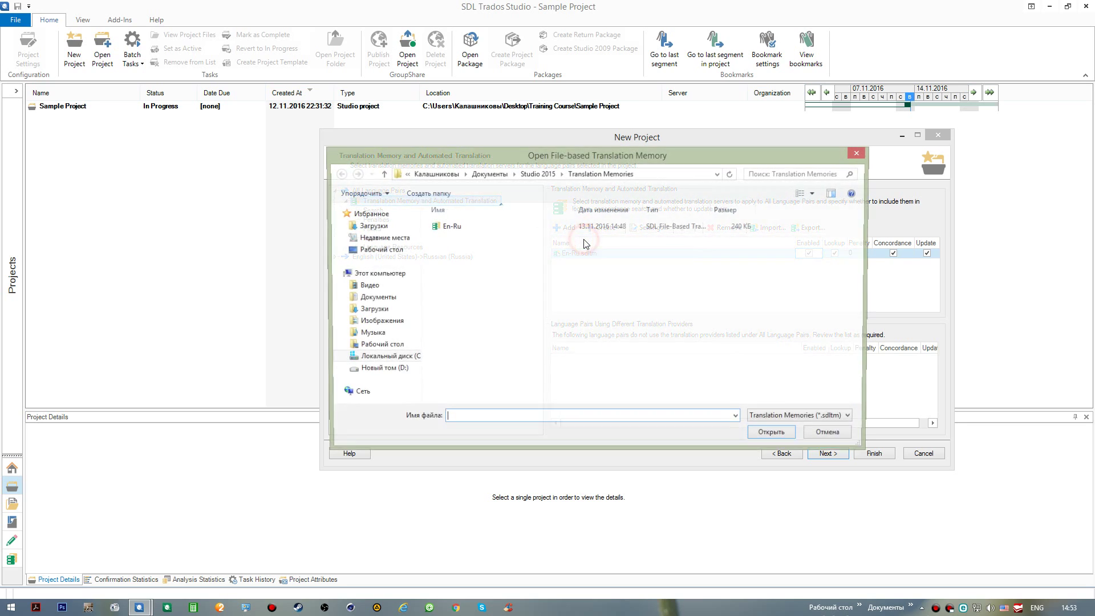
left_click(384, 250)
double_click(459, 261)
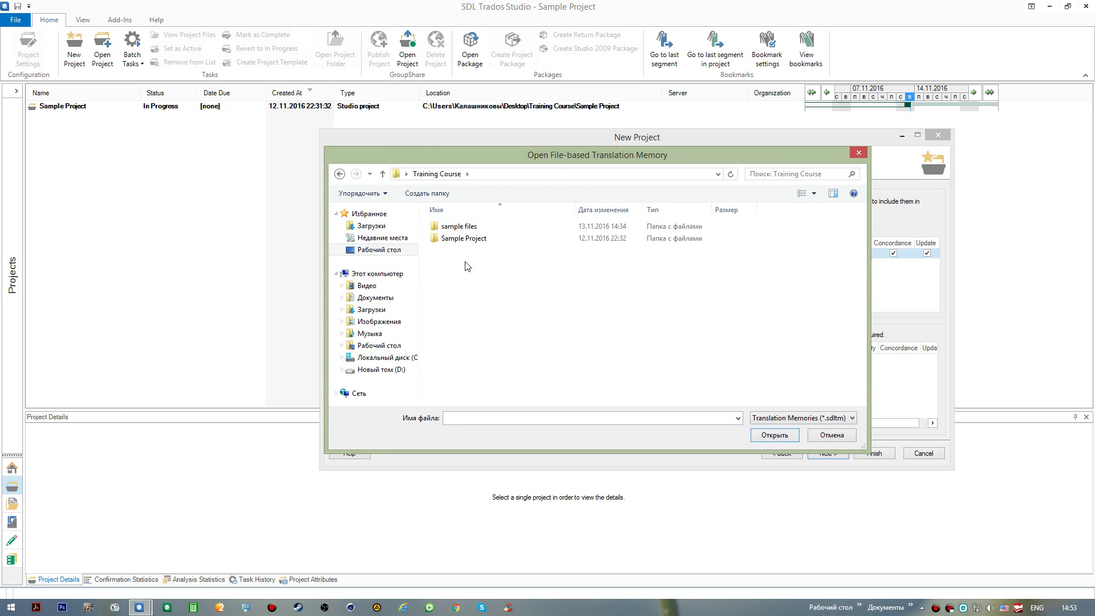
double_click(481, 229)
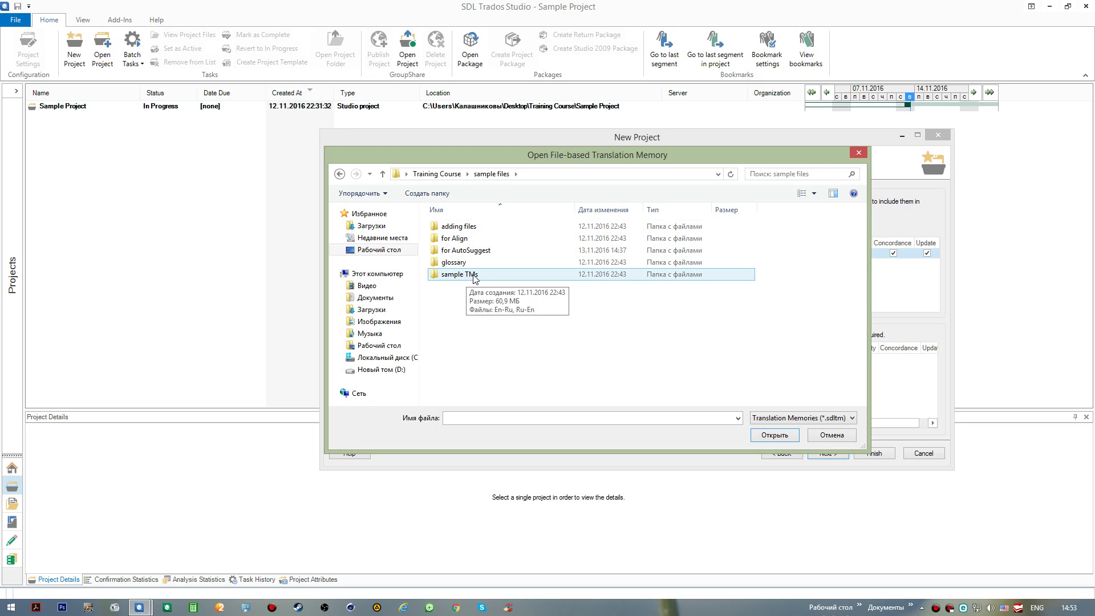
left_click(495, 276)
double_click(495, 276)
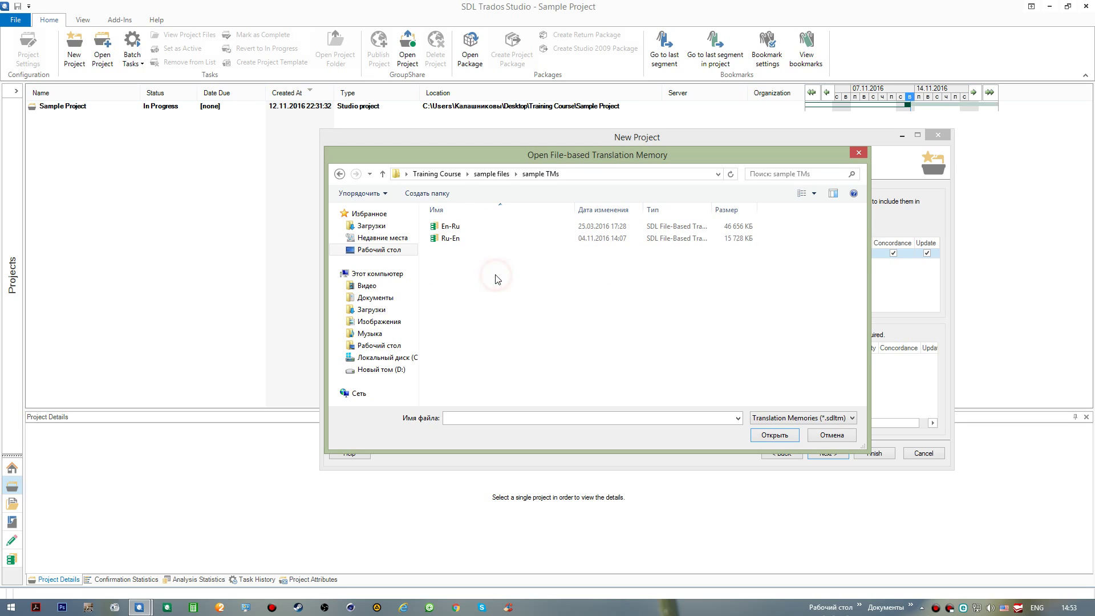
double_click(490, 232)
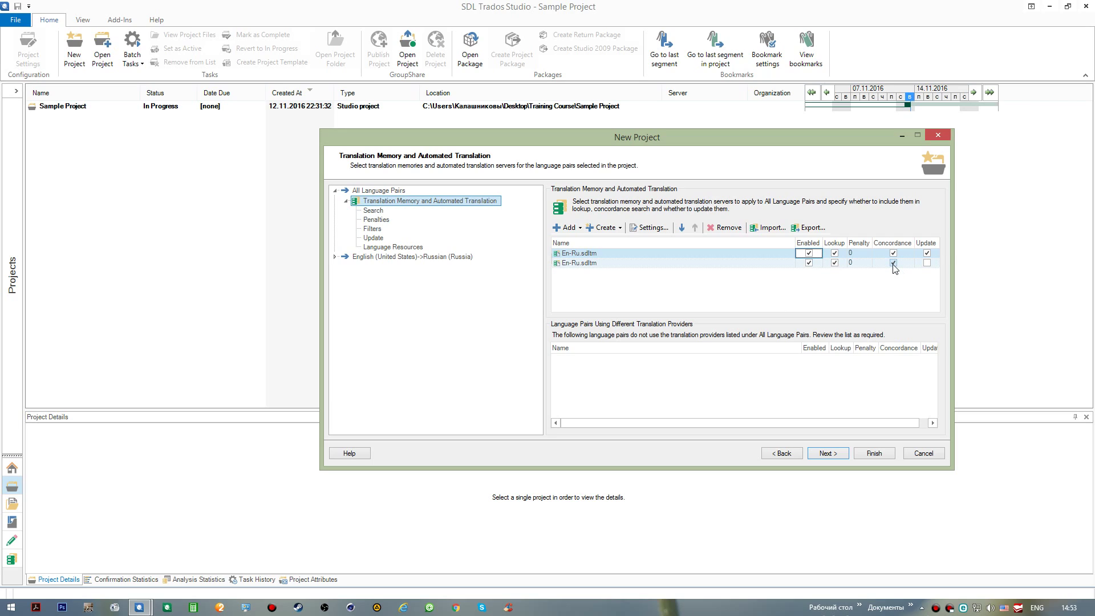
left_click(927, 263)
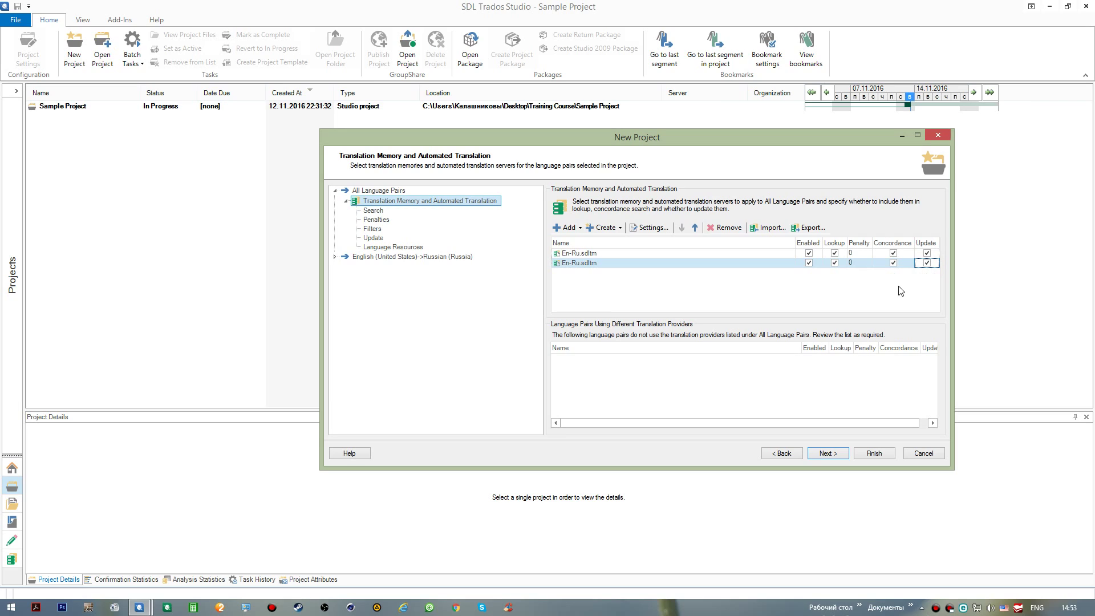
Remove the second En-Ru.sdltm translation memory from the project's translation memory settings.
left_click(665, 265)
left_click(717, 229)
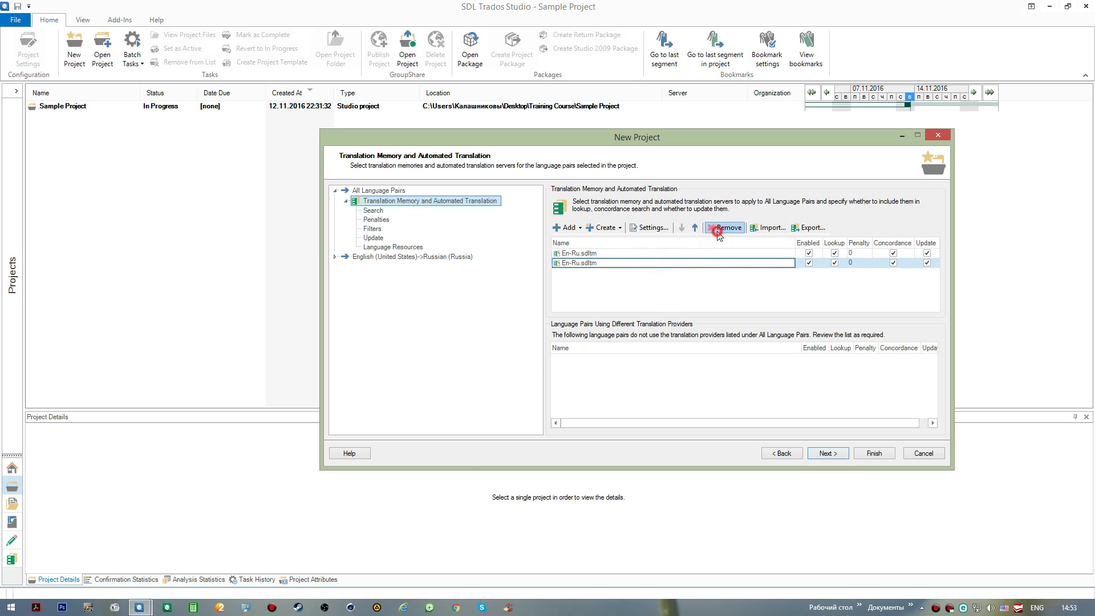
left_click(587, 346)
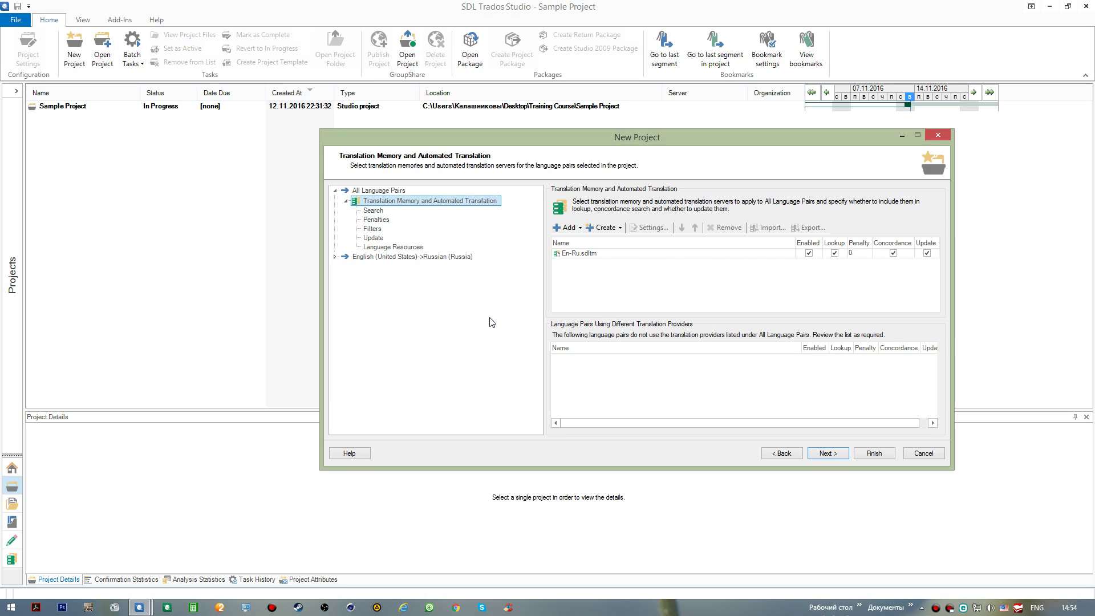
Proceed to Project Preparation without adding termbases or PerfectMatch documents, and review the available task sequences.
left_click(837, 455)
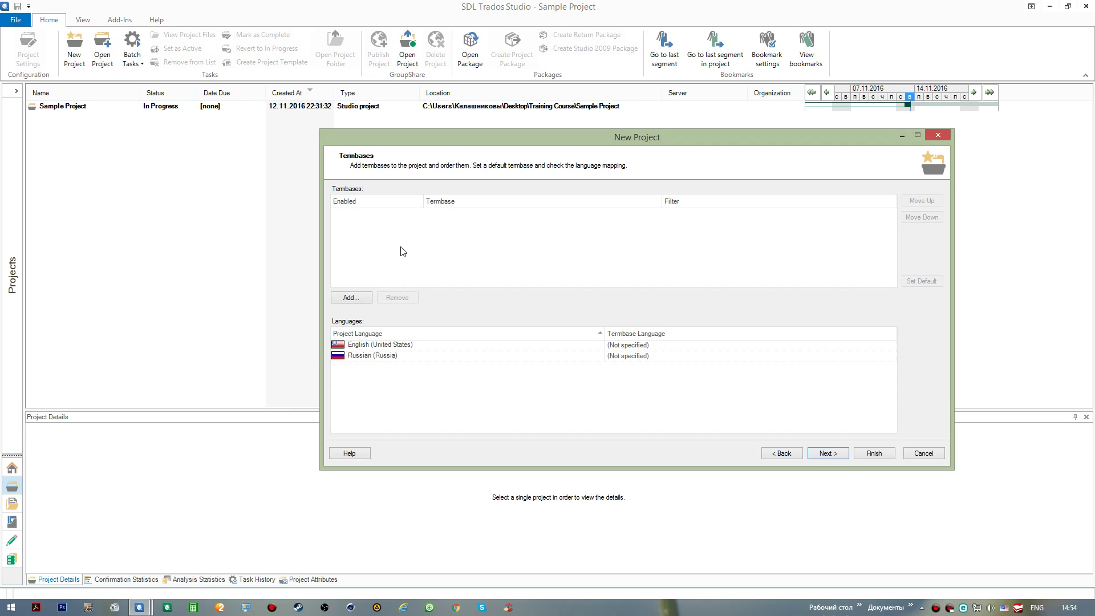
left_click(821, 454)
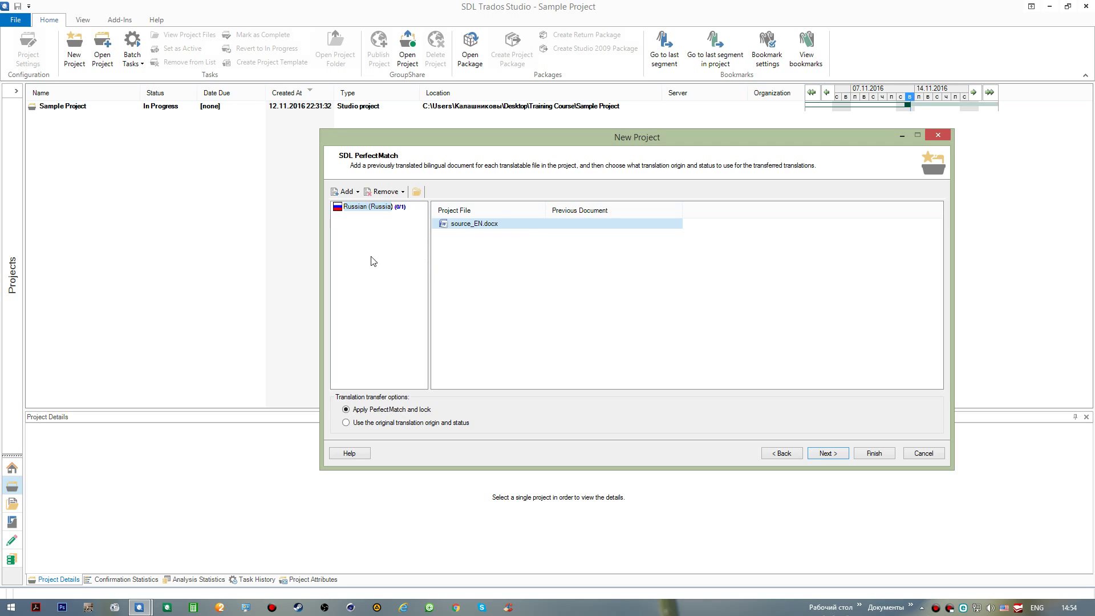
left_click(825, 454)
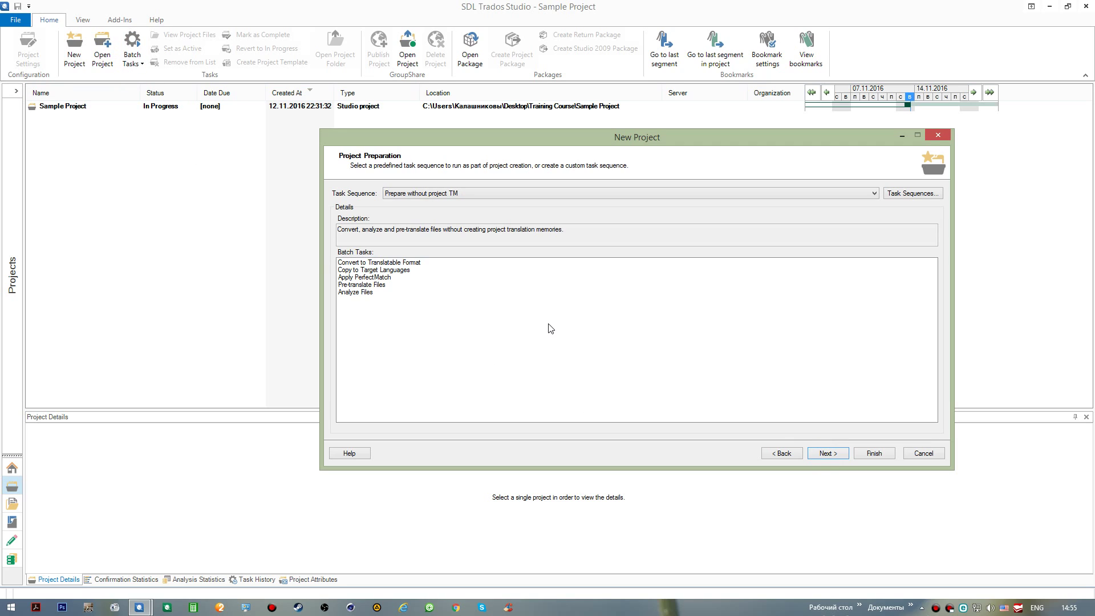
left_click(874, 194)
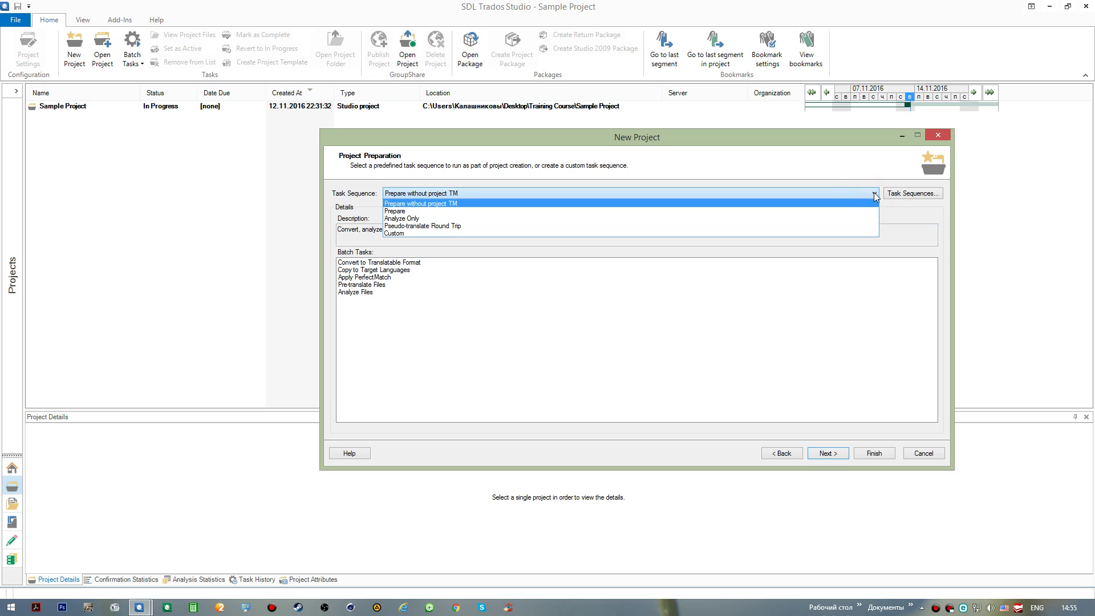
left_click(876, 195)
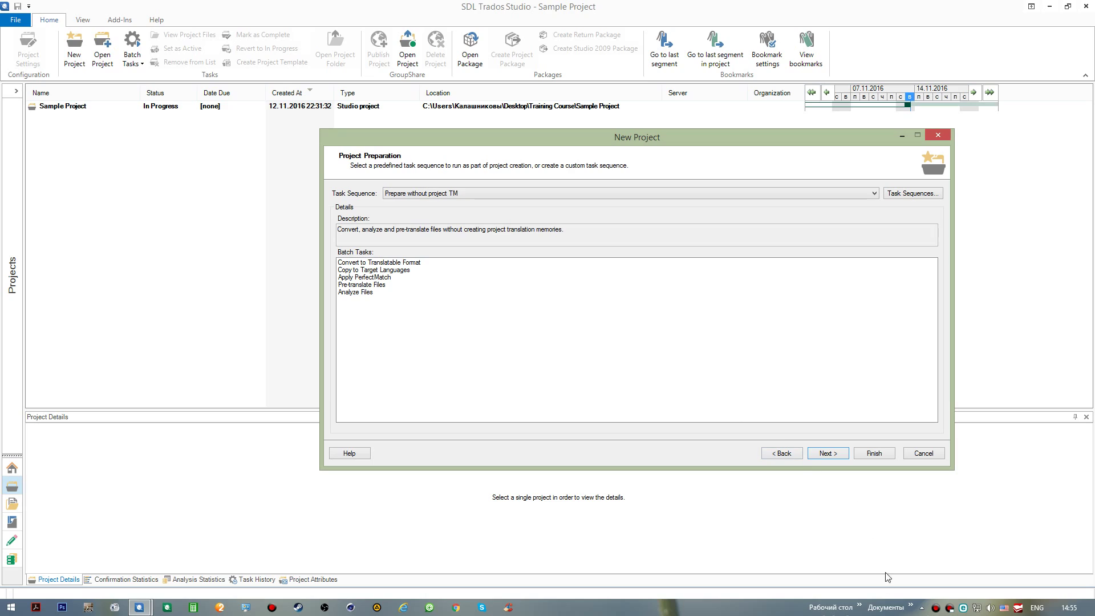
Switch to File Explorer and examine the SDL XLIFF file in the en-US folder of Training Course's Sample Project.
left_click(860, 607)
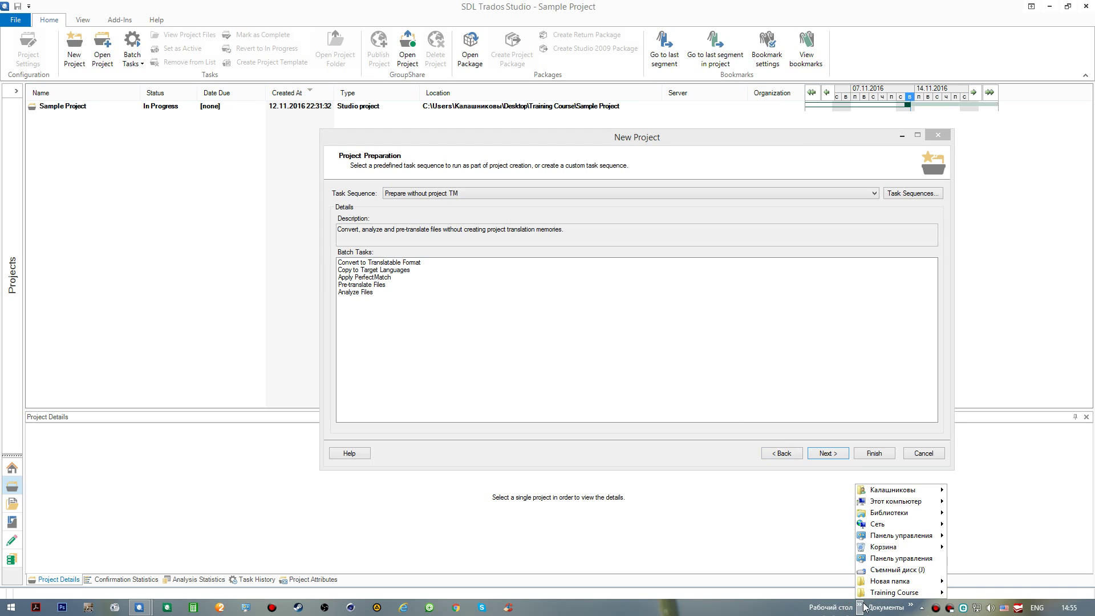
left_click(890, 593)
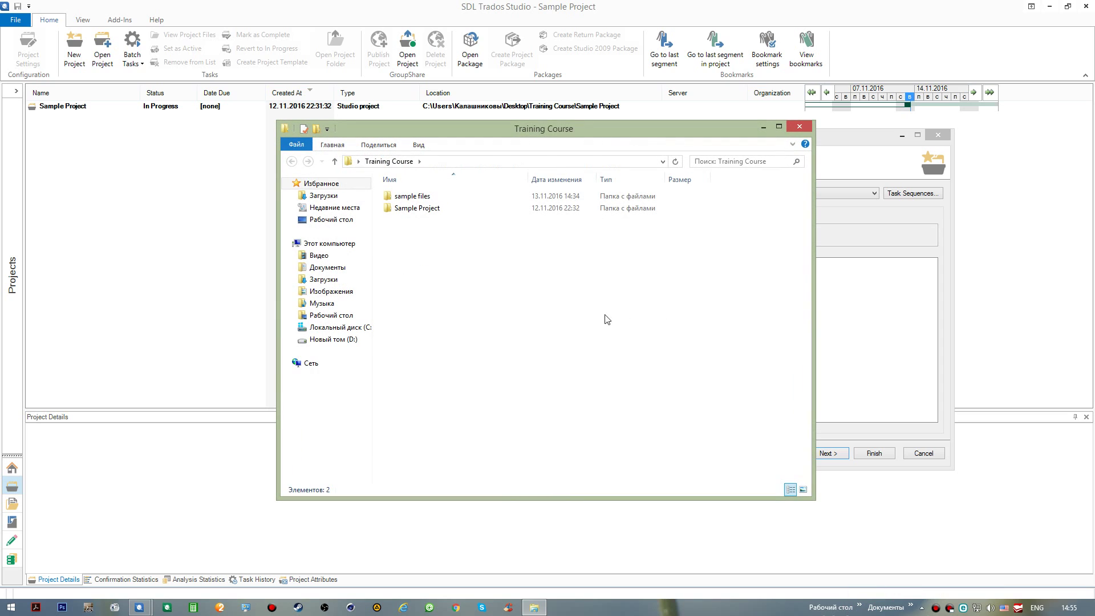
double_click(442, 210)
left_click_drag(519, 121, 557, 326)
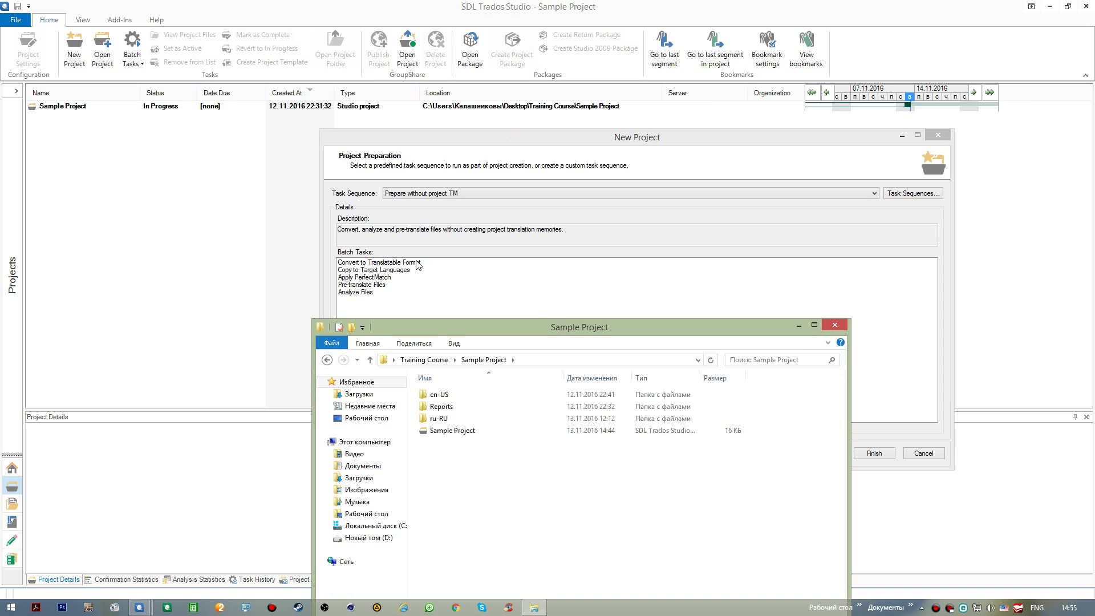
double_click(452, 397)
left_click(484, 408)
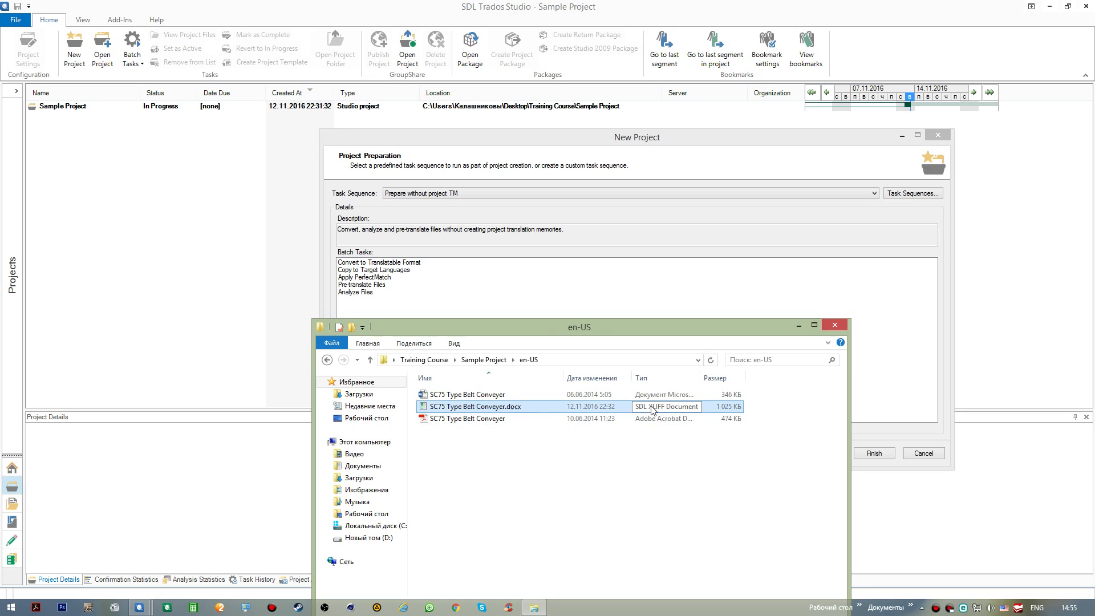
Examine the contents of the ru-RU folder in Sample Project and return to the project folder.
left_click(369, 361)
left_click_drag(438, 329, 451, 310)
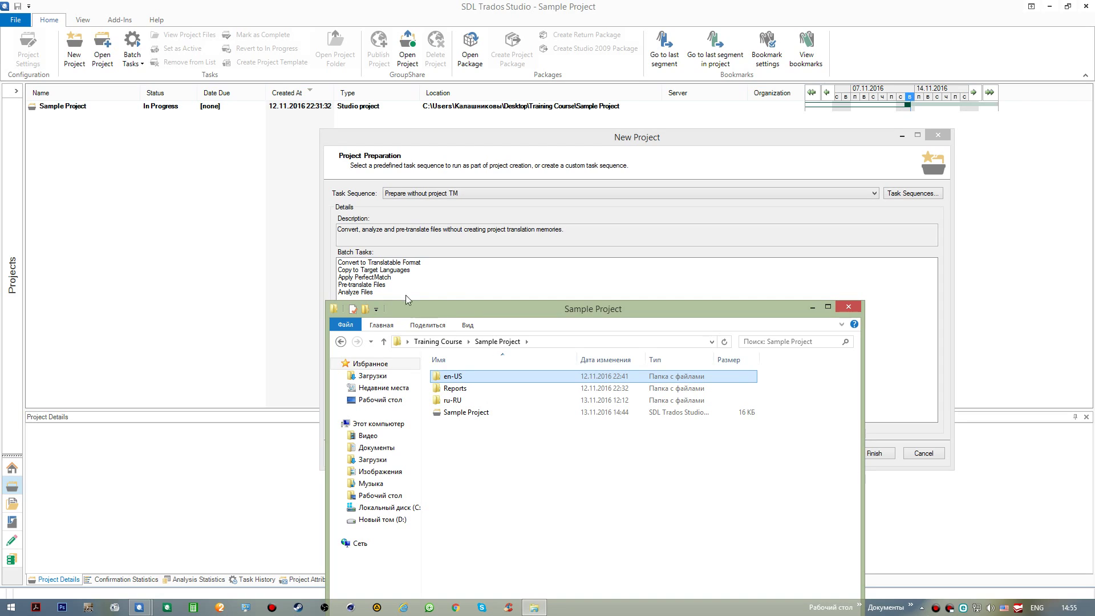
left_click(485, 400)
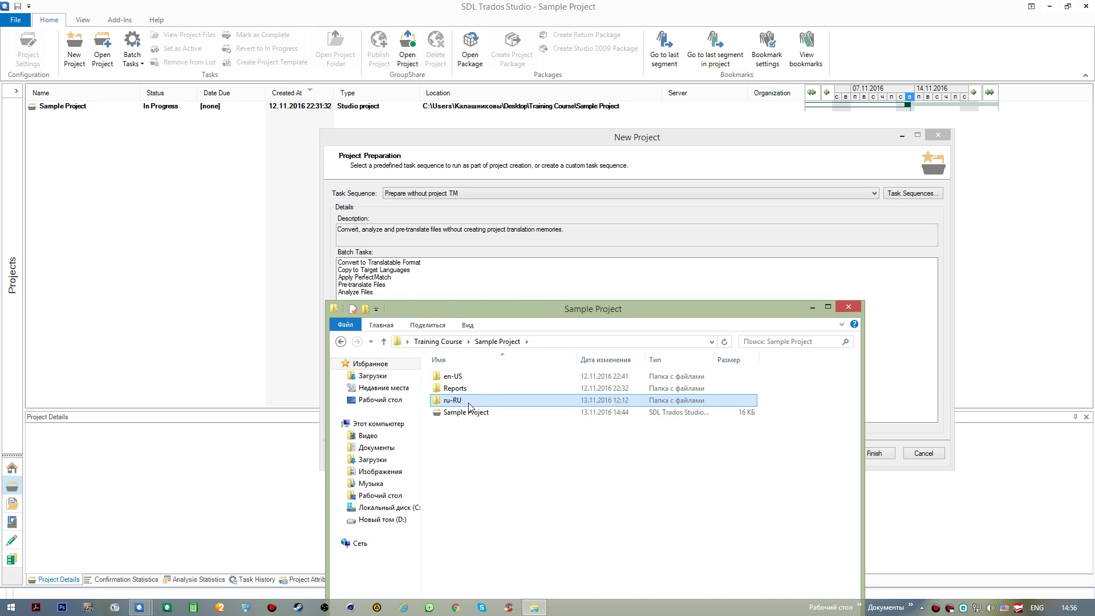
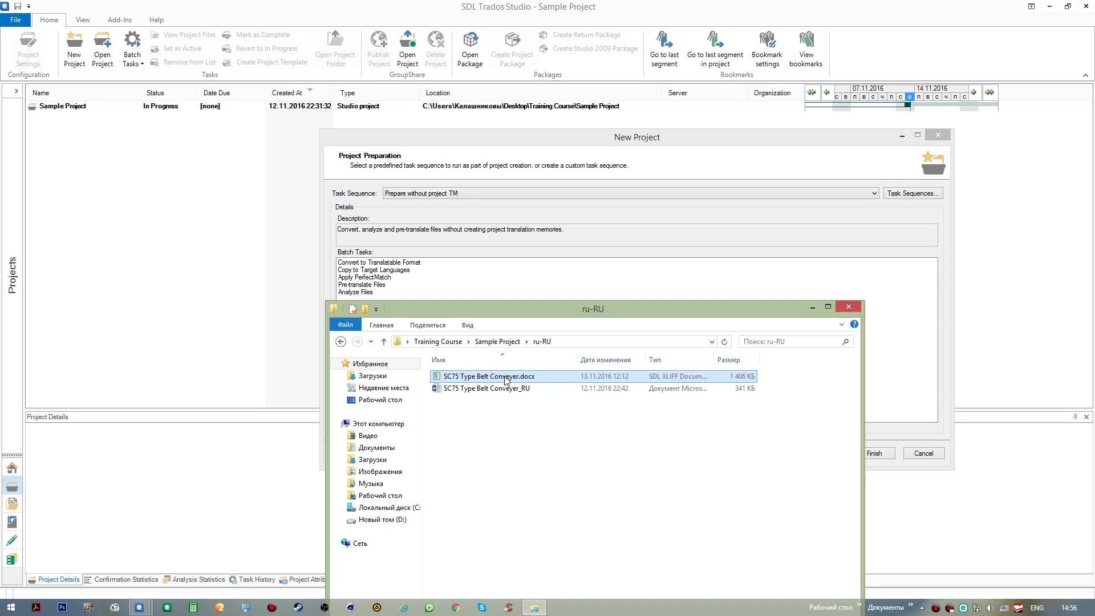
left_click(384, 341)
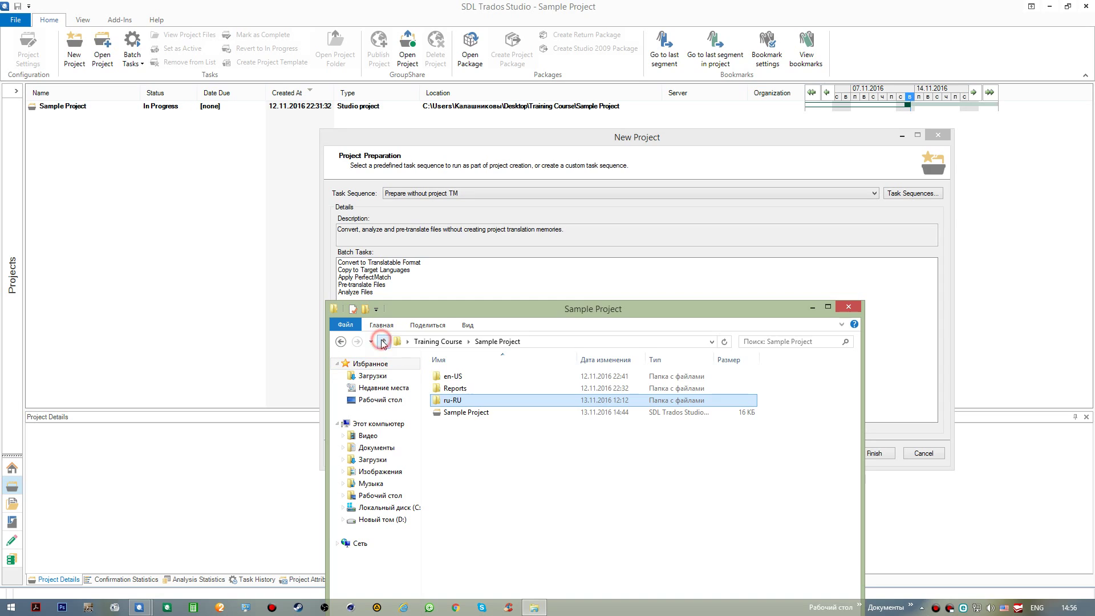
Compare the SC75 Type Belt Conveyer.docx SDL XLIFF files in the en-US and ru-RU folders.
double_click(445, 376)
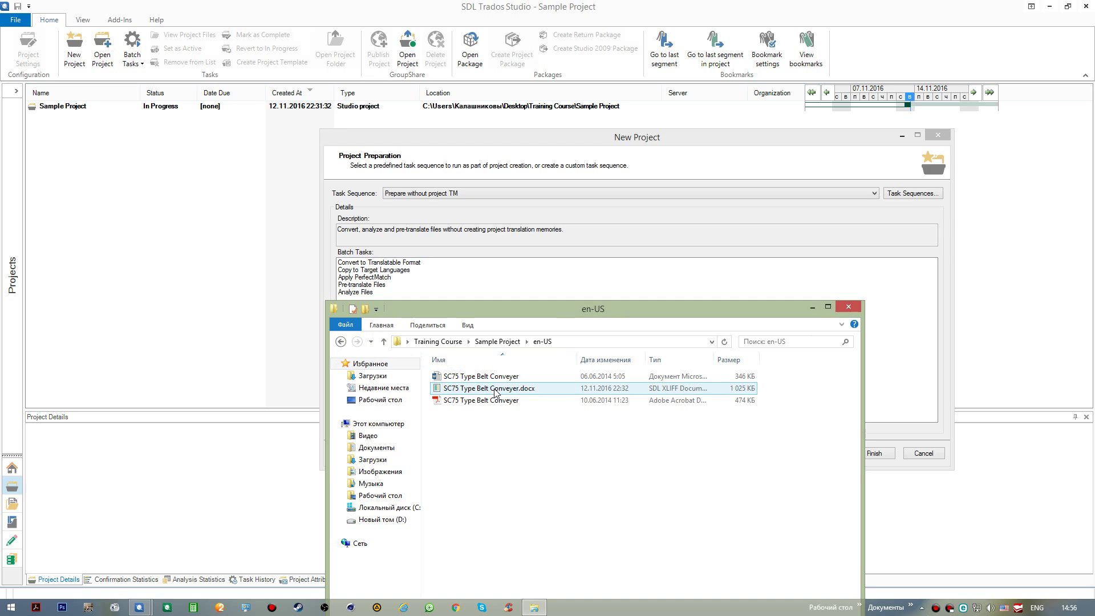
left_click(495, 388)
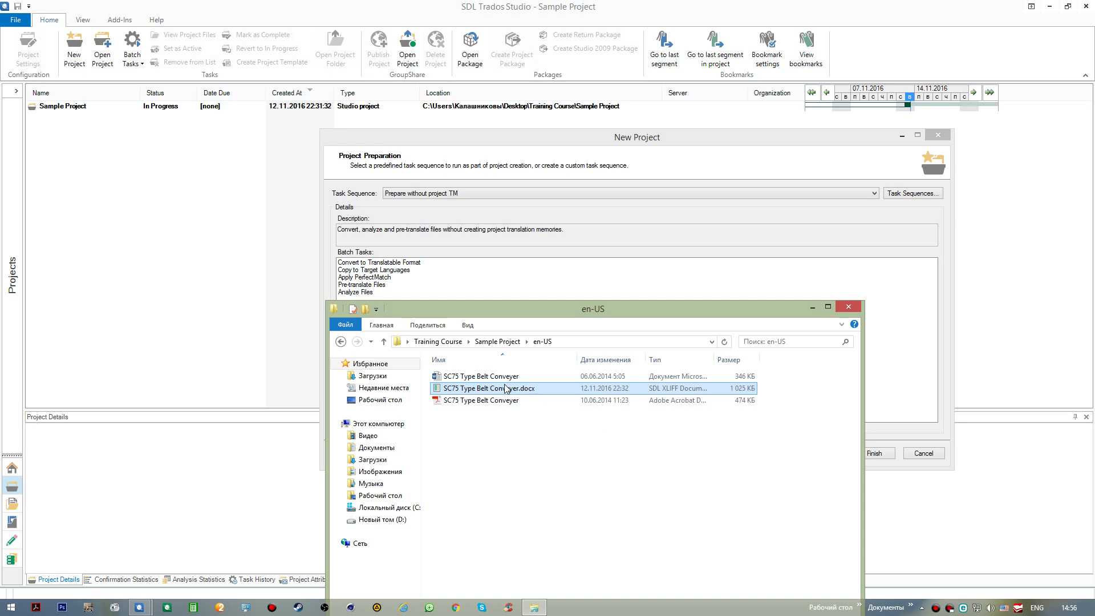
left_click(385, 342)
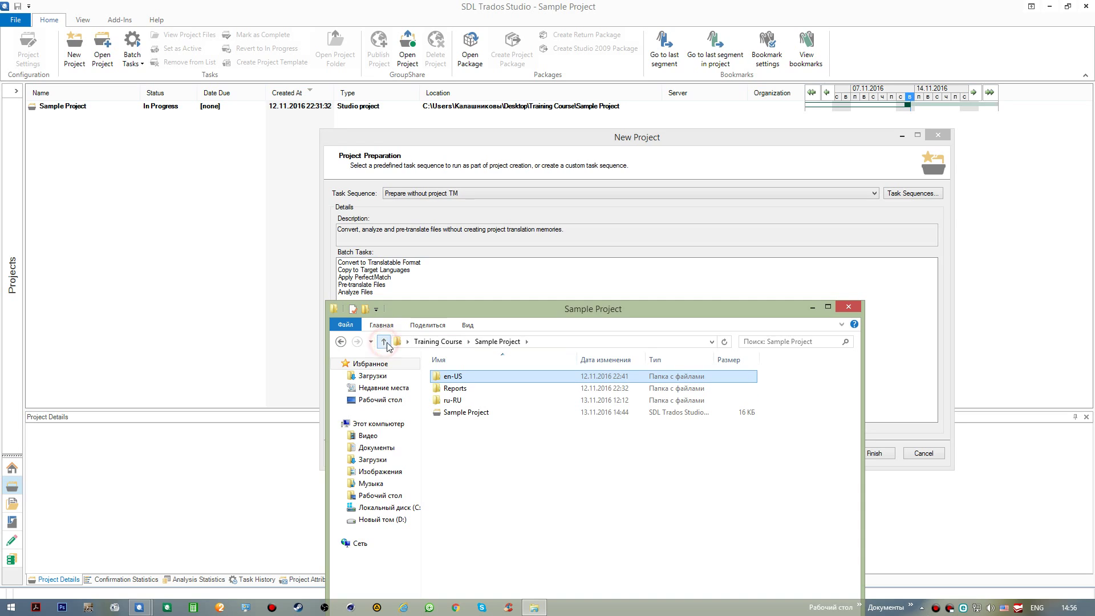
double_click(452, 400)
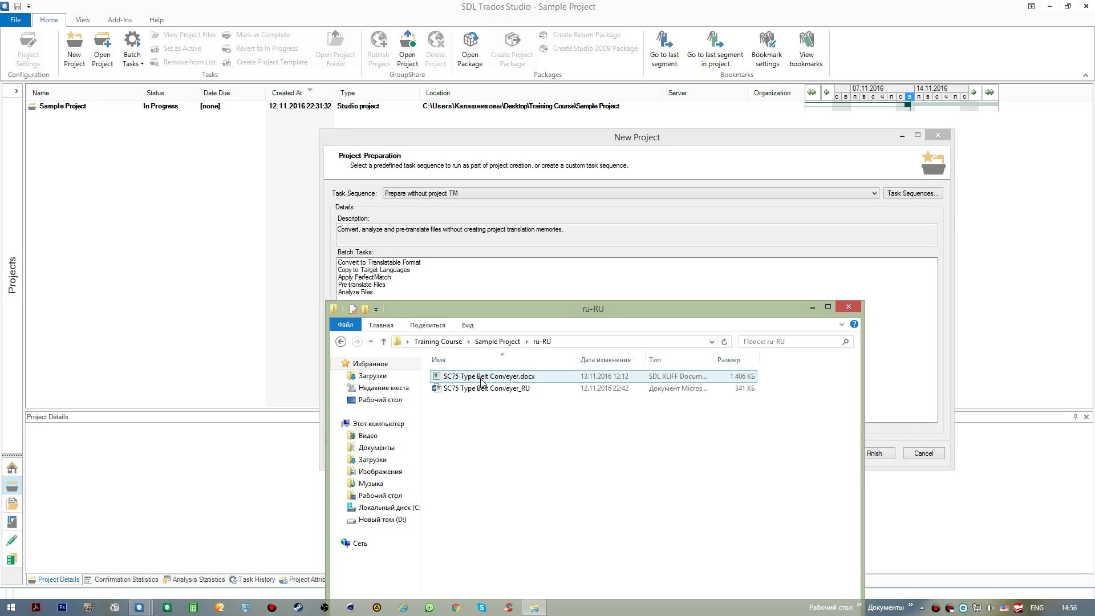
left_click(384, 341)
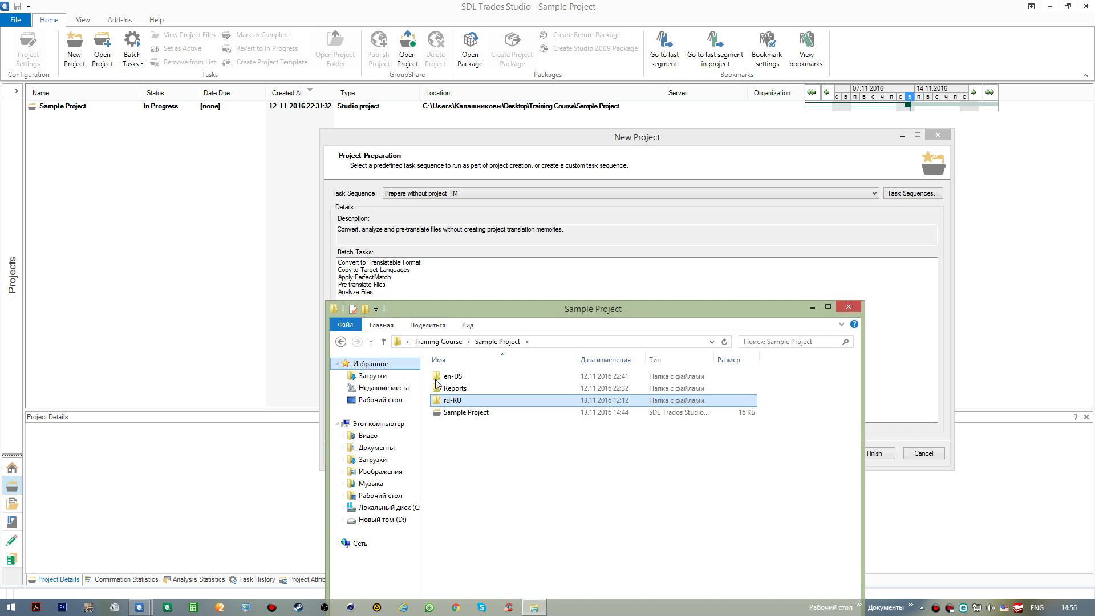
double_click(462, 401)
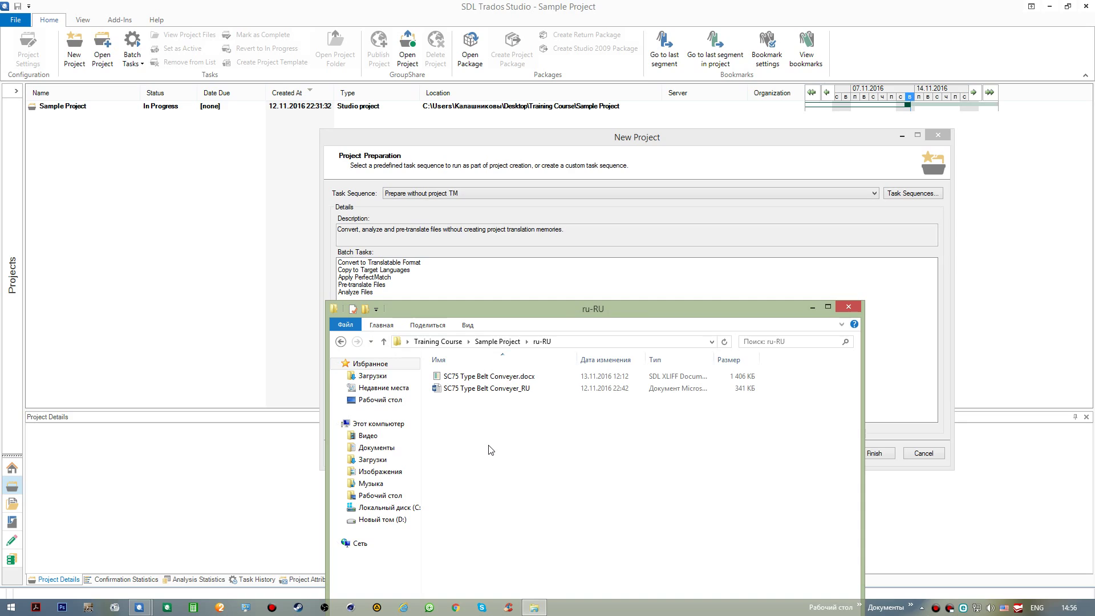
left_click(506, 391)
left_click(517, 378)
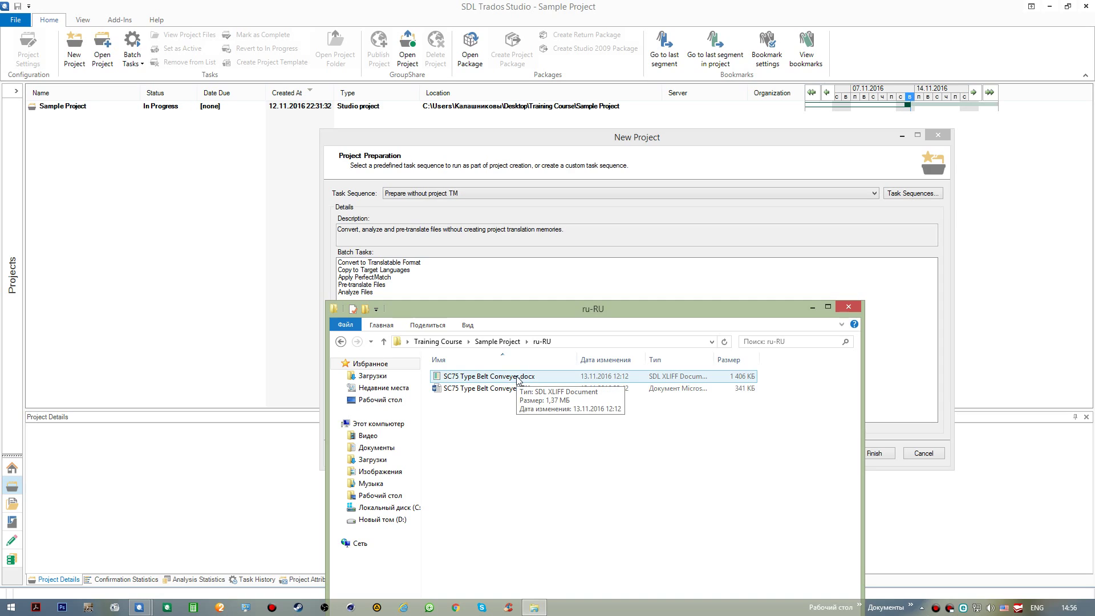
Close the Sample Project folder window and return to the New Project wizard in SDL Trados Studio.
left_click(385, 342)
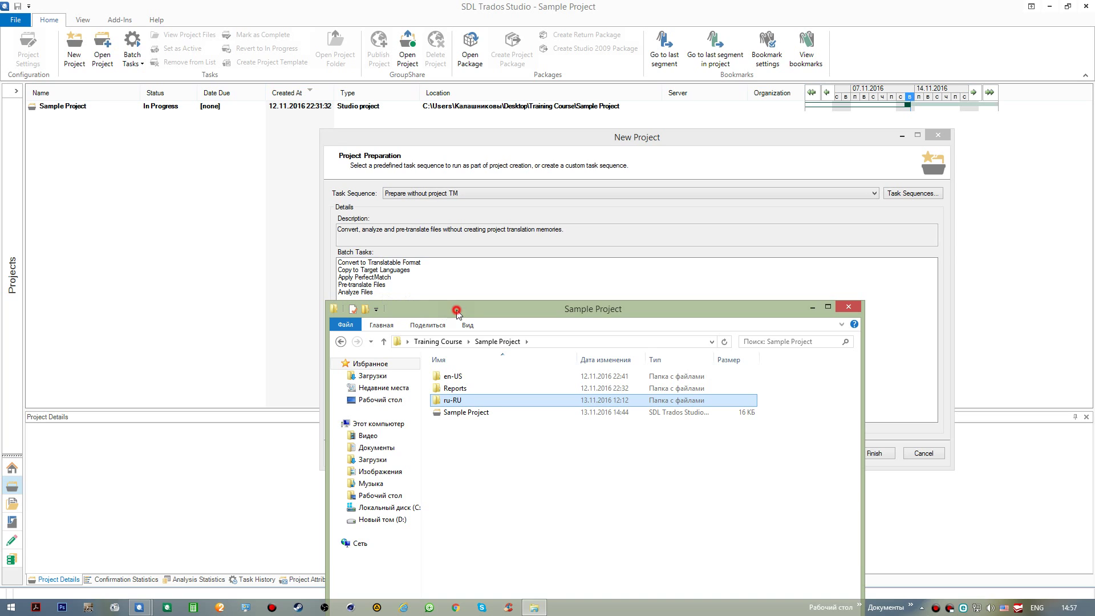
left_click_drag(456, 310, 439, 190)
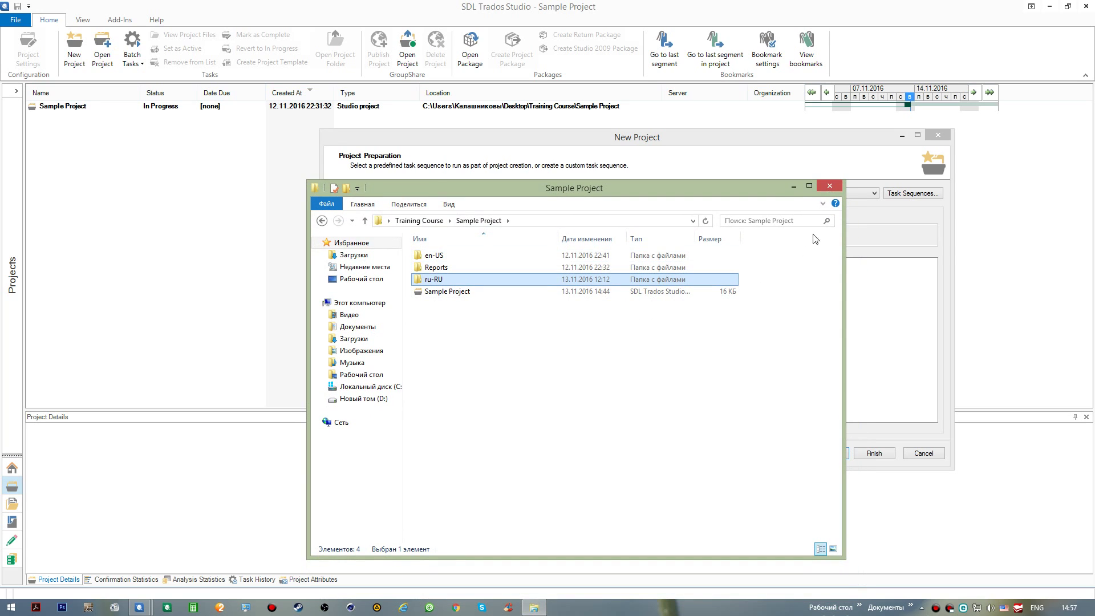
left_click(830, 185)
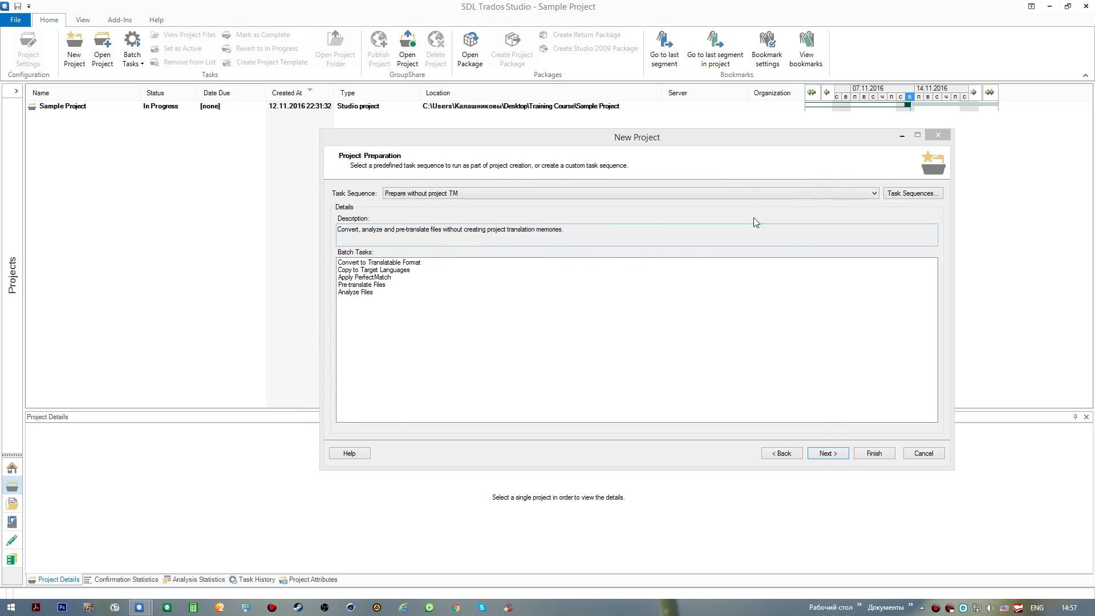
left_click(780, 142)
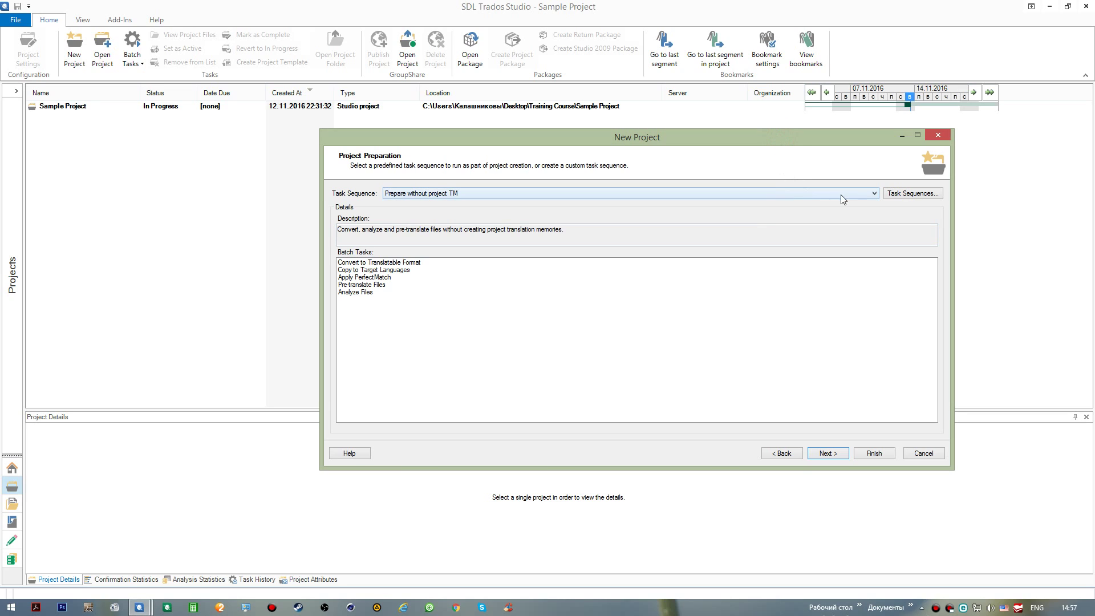
Try the Prepare task sequence and compare its batch tasks with those of Prepare without project TM.
left_click(865, 194)
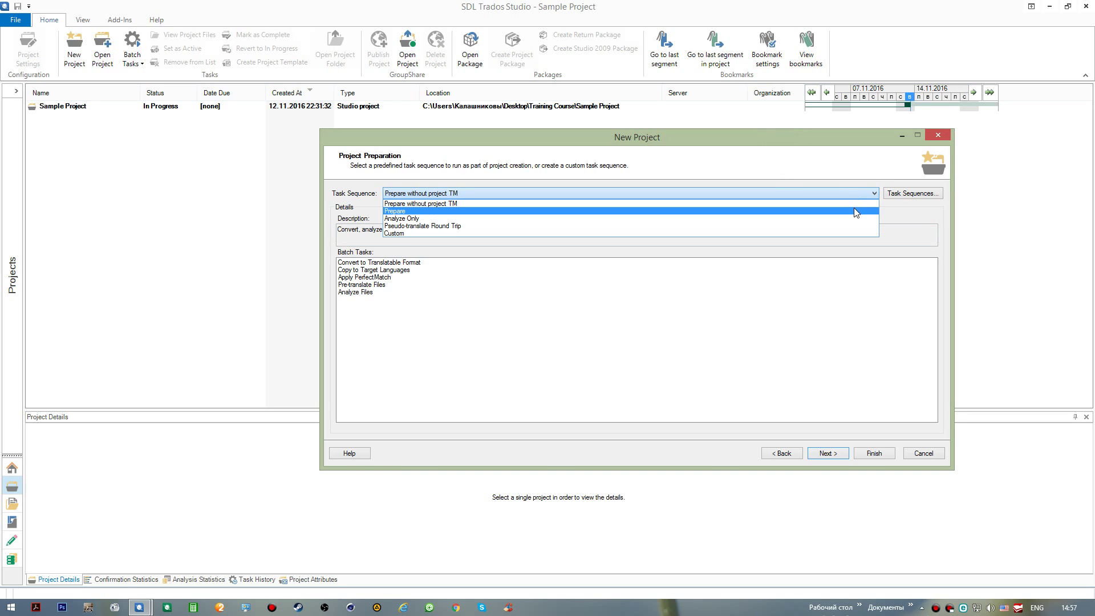
left_click(855, 211)
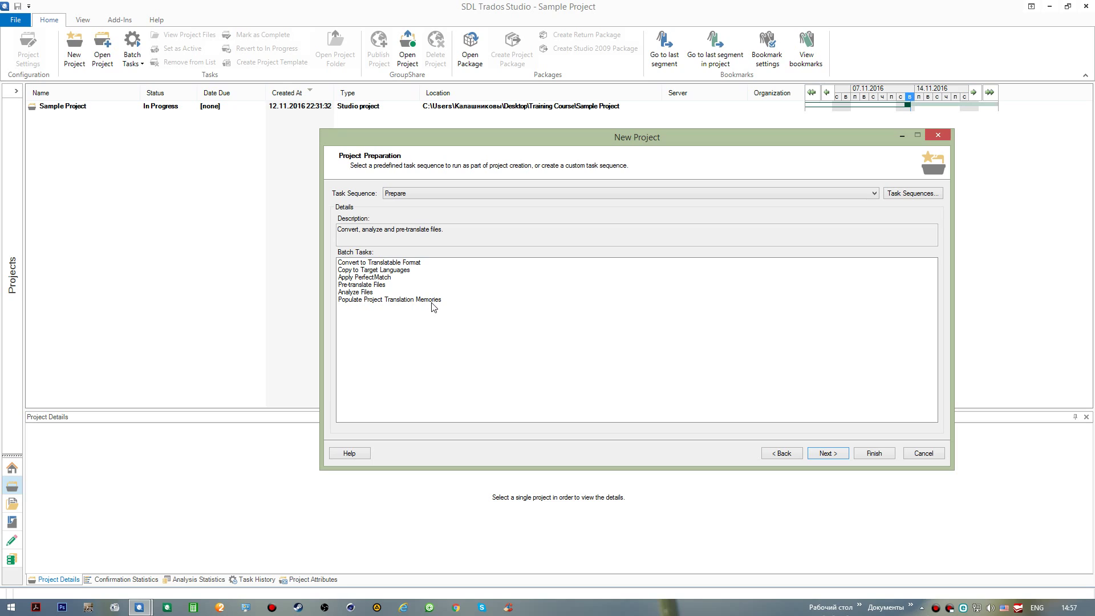
left_click(527, 193)
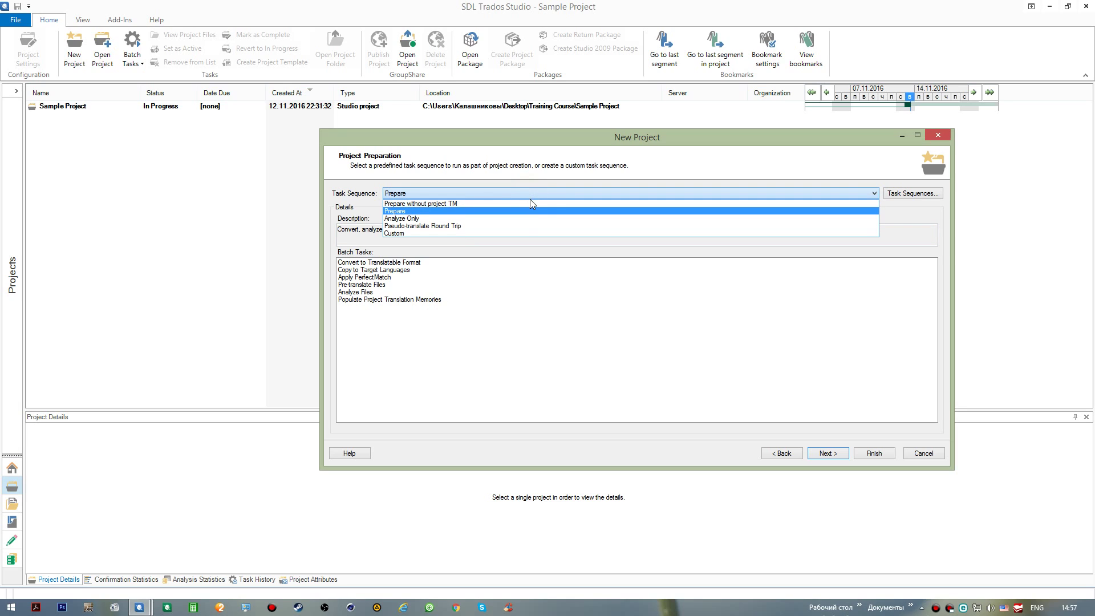
left_click(529, 200)
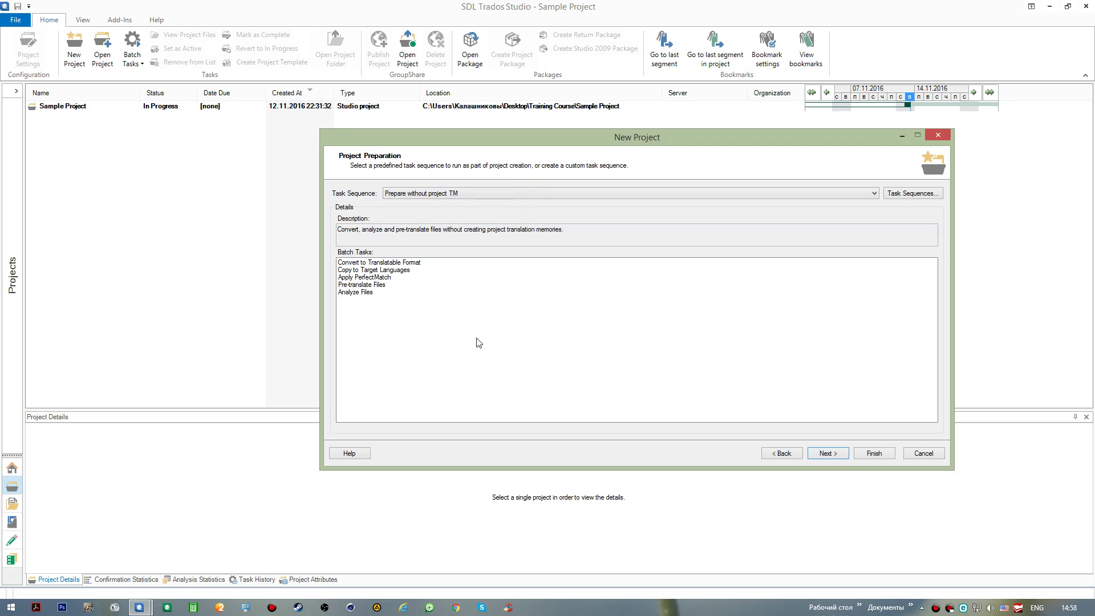
left_click(751, 194)
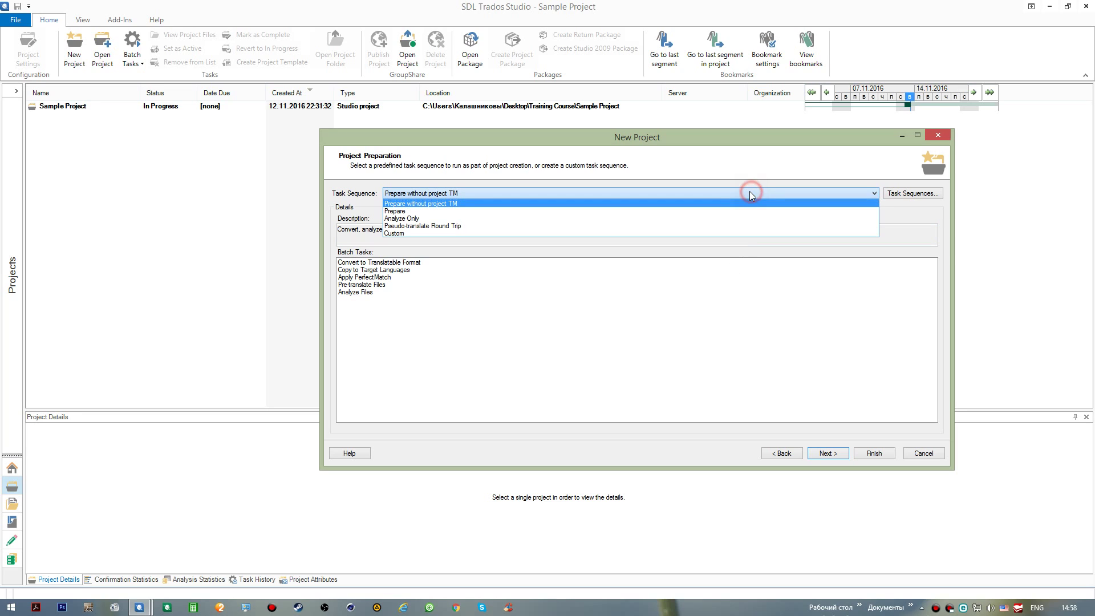
left_click(745, 212)
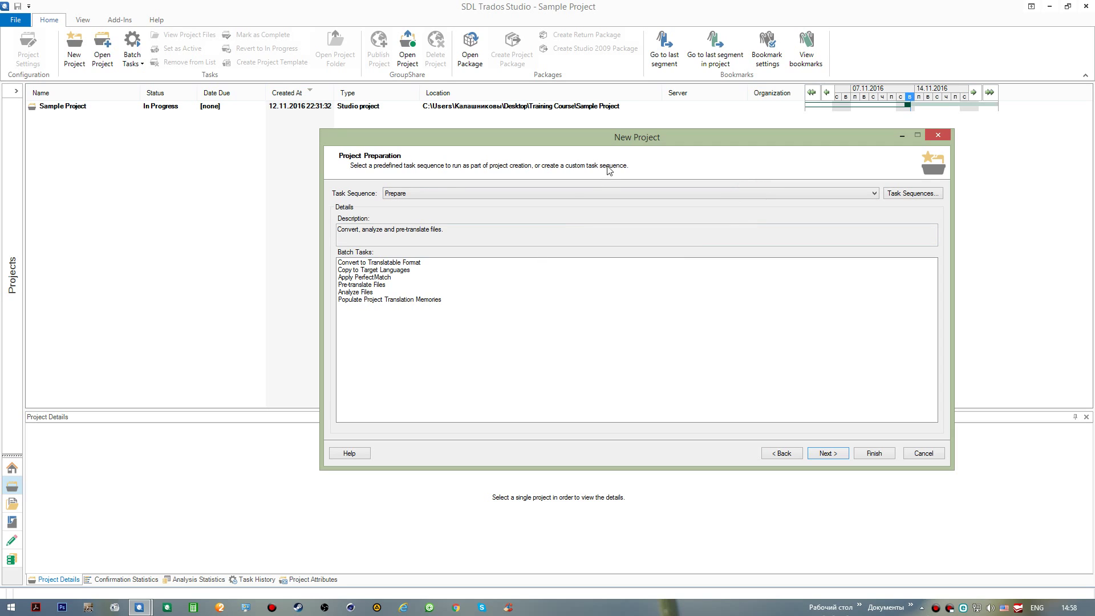
Set the task sequence to Prepare without project TM and proceed with the default batch processing settings to the Project Summary.
left_click(608, 193)
left_click(611, 202)
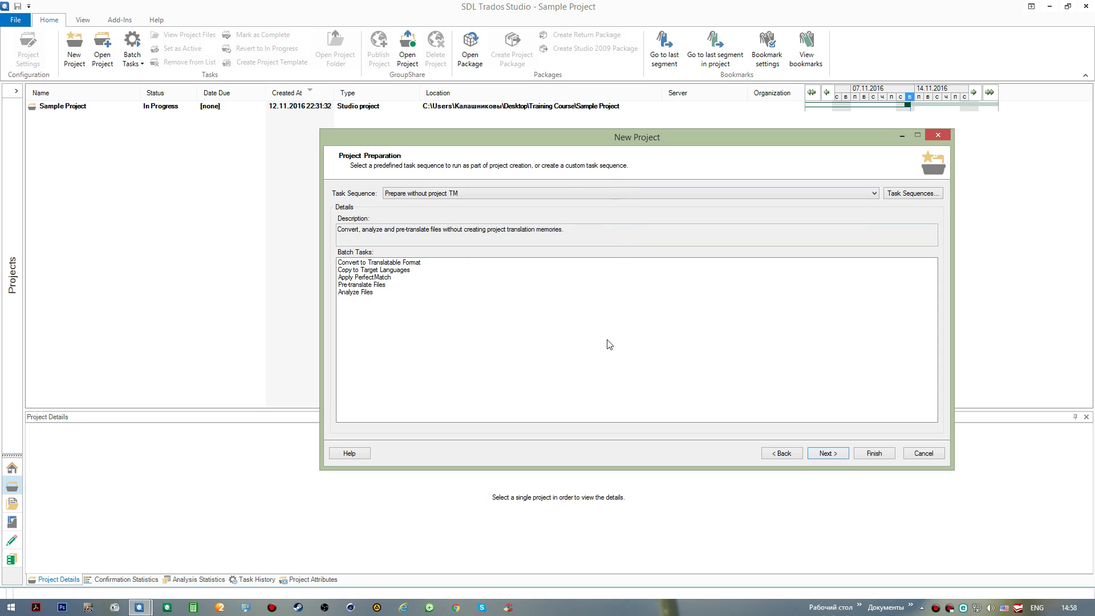
left_click(828, 454)
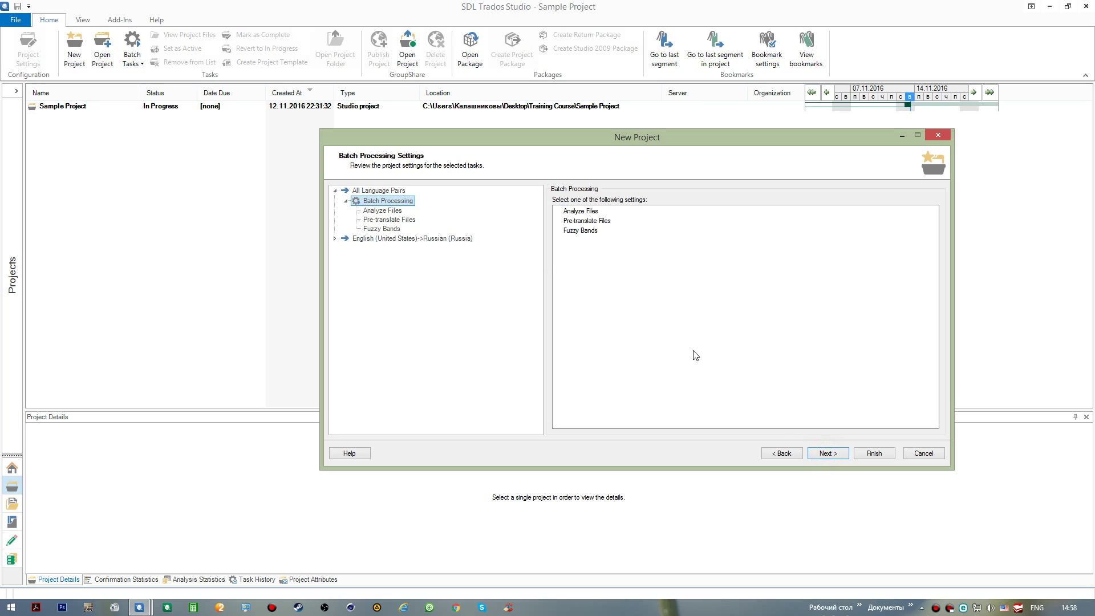
left_click(828, 454)
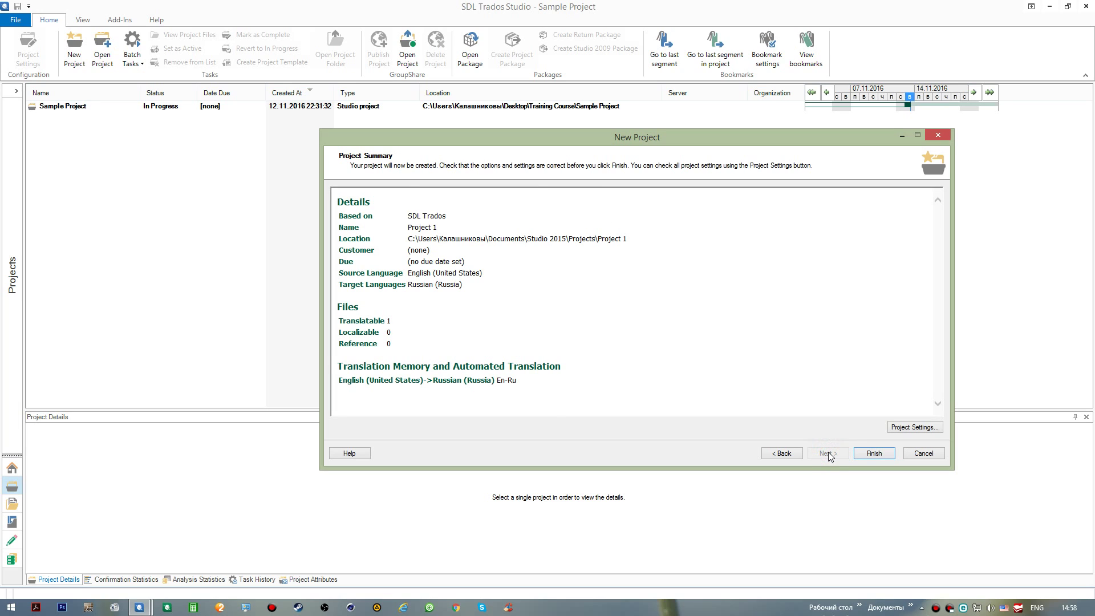
Finish creating Project 1 without storing its settings for future use, and open its project files.
left_click(874, 454)
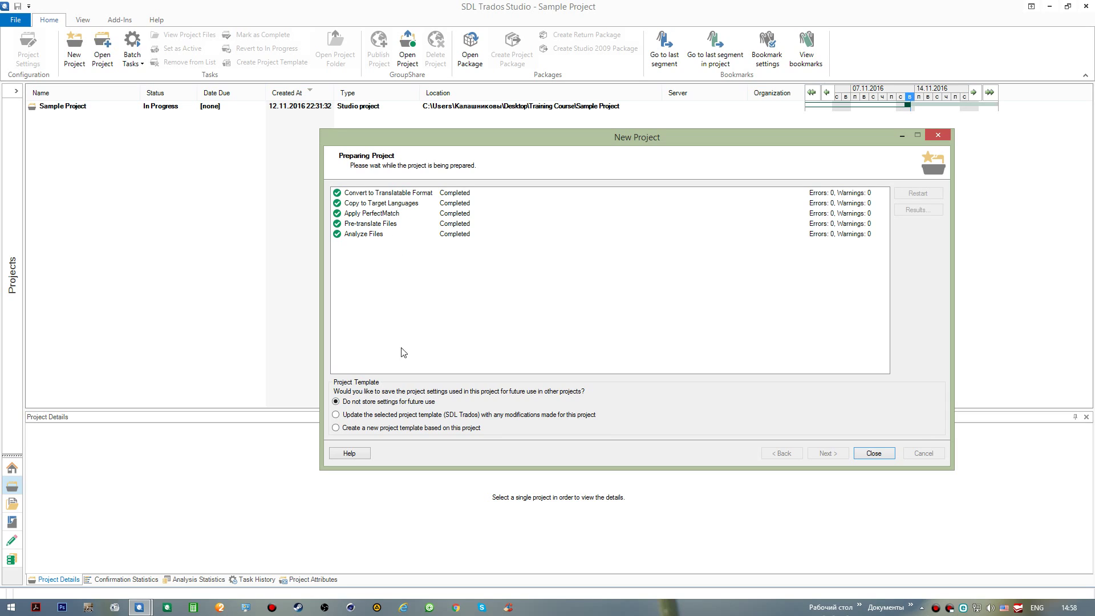
left_click(878, 455)
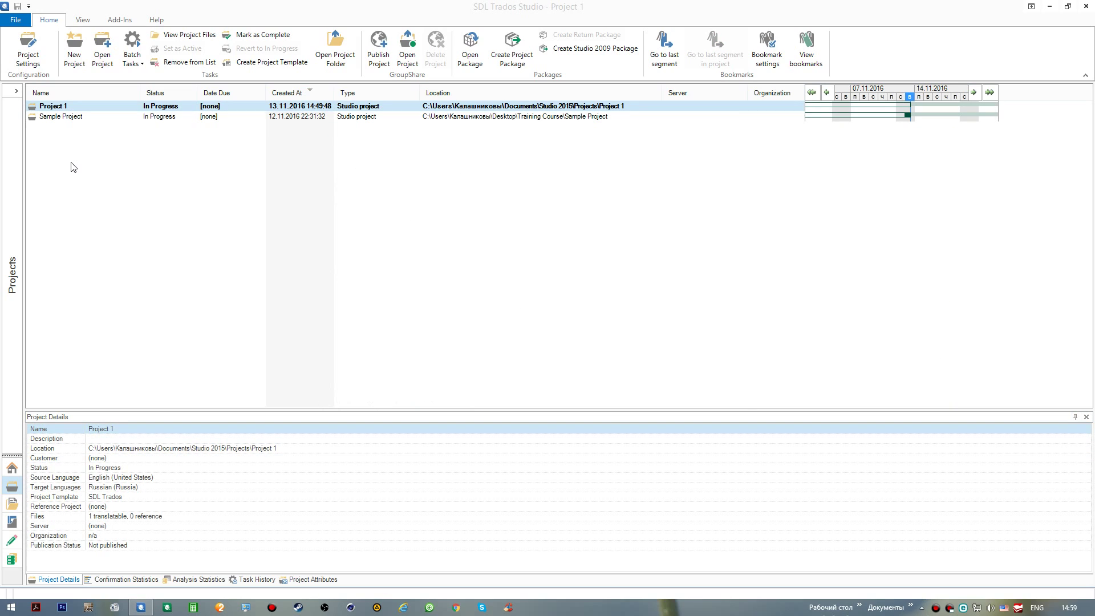
double_click(100, 108)
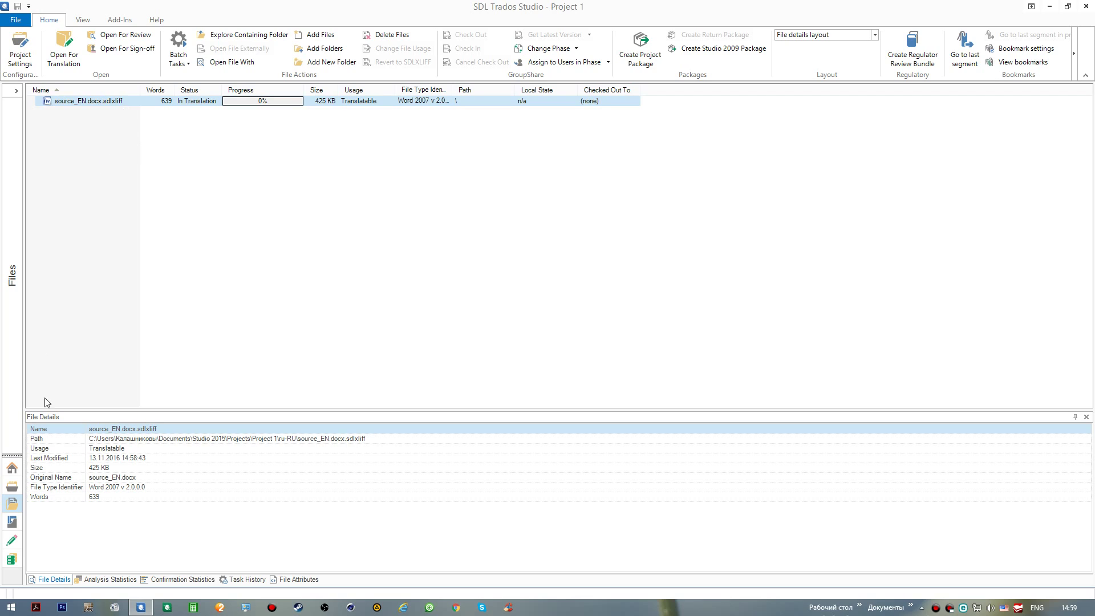
Start a new Project 2 from the SDL Trados template, keeping the default details and the English (United States) to Russian (Russia) languages.
left_click(12, 485)
left_click(103, 289)
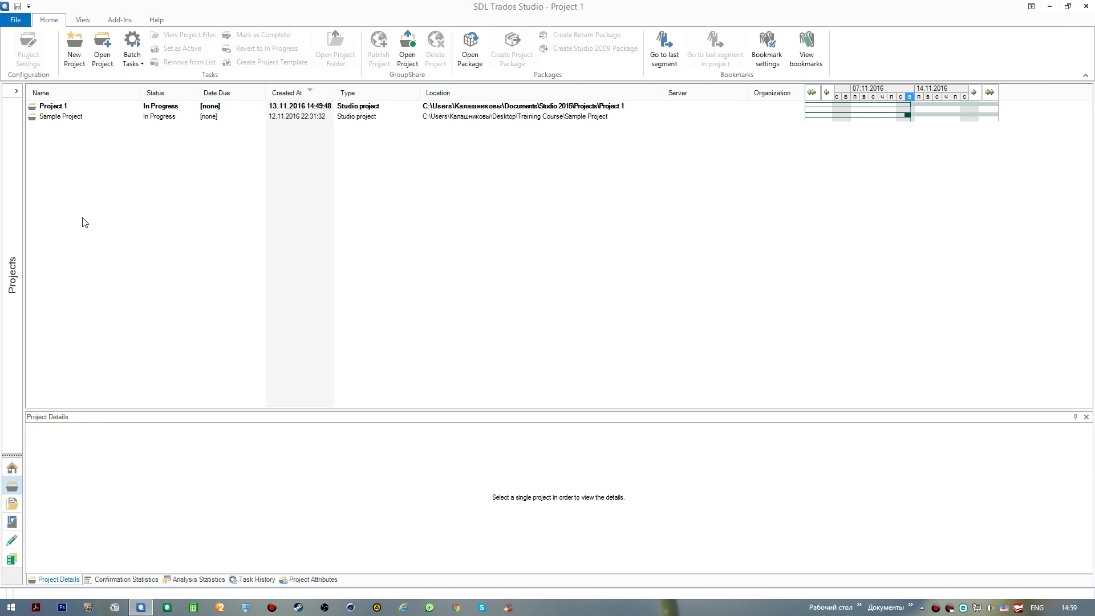
left_click(74, 47)
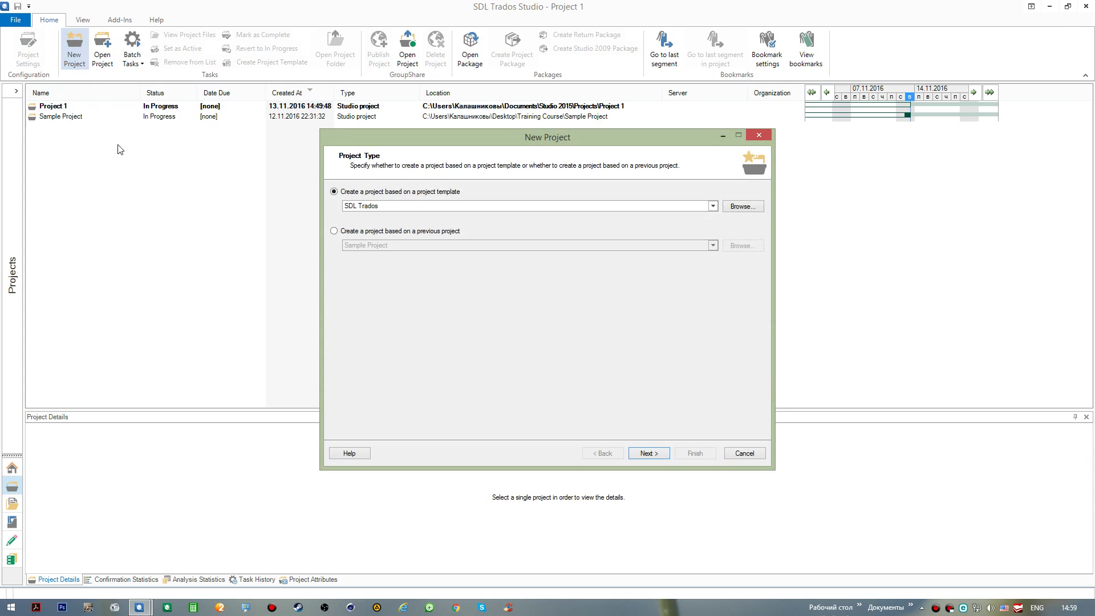
left_click(642, 451)
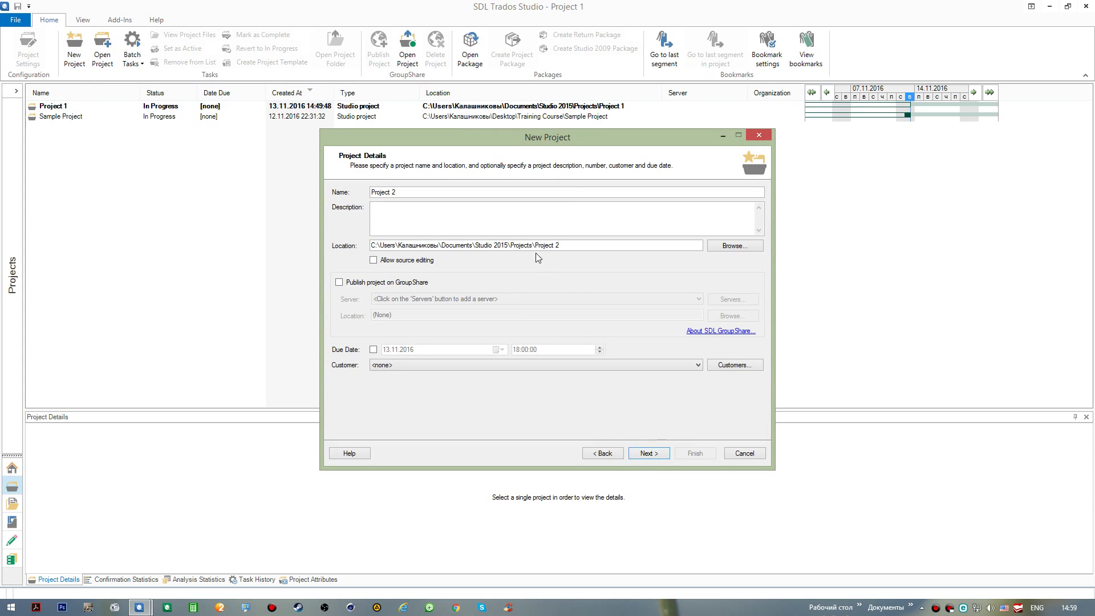
left_click(650, 455)
left_click(659, 453)
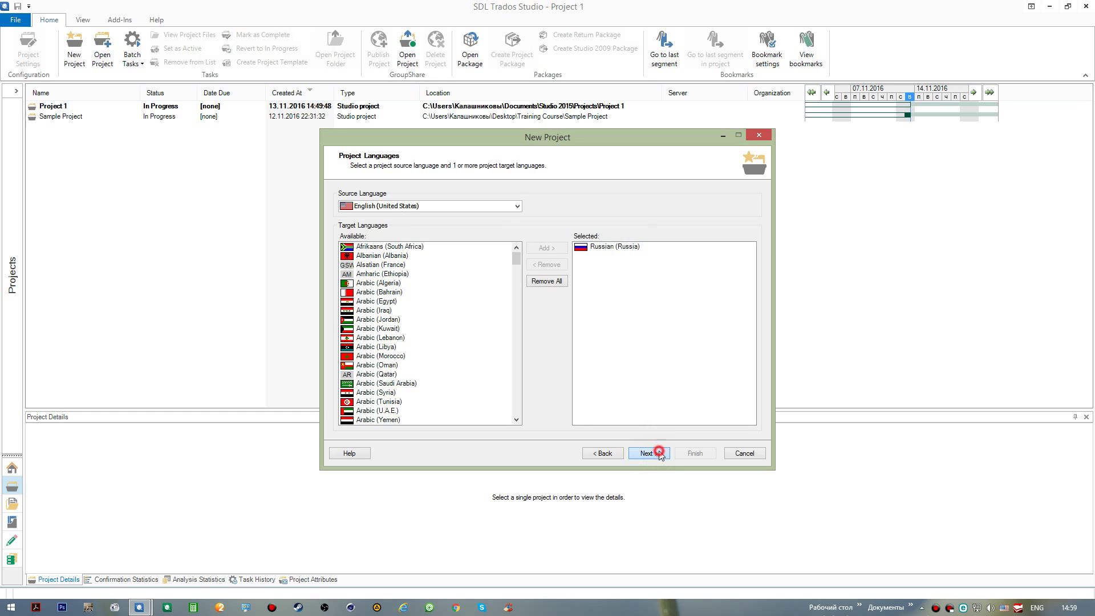
Add source_EN from the sample files folder to Project 2 and proceed to the translation memory settings.
left_click(350, 189)
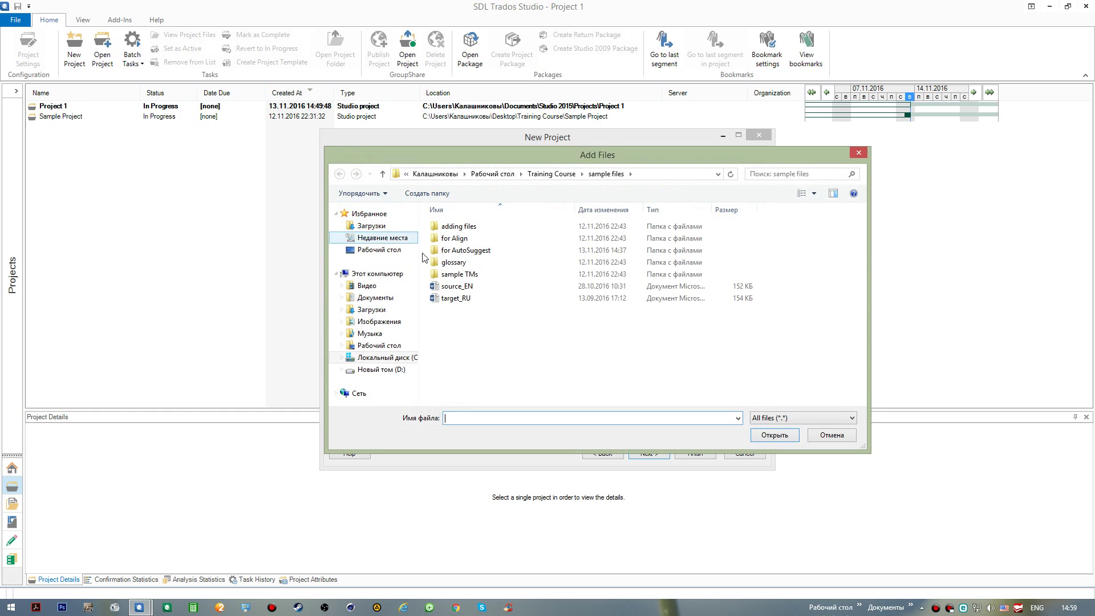
double_click(456, 285)
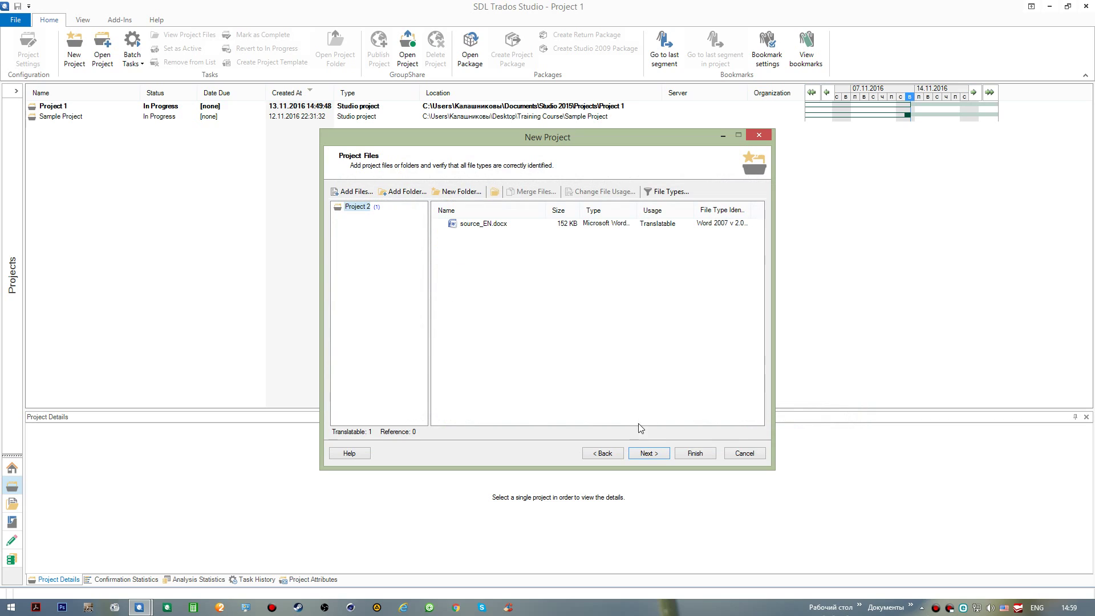
left_click(648, 453)
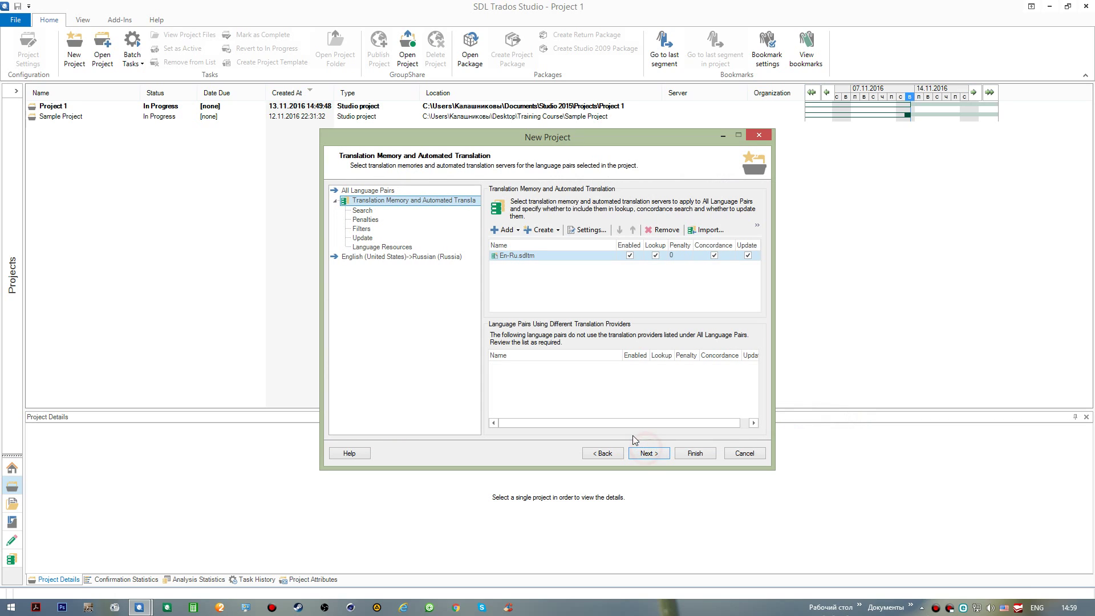
Keep En-Ru.sdltm as the translation memory and proceed to project preparation without adding termbases or PerfectMatch documents.
left_click(550, 261)
left_click(648, 454)
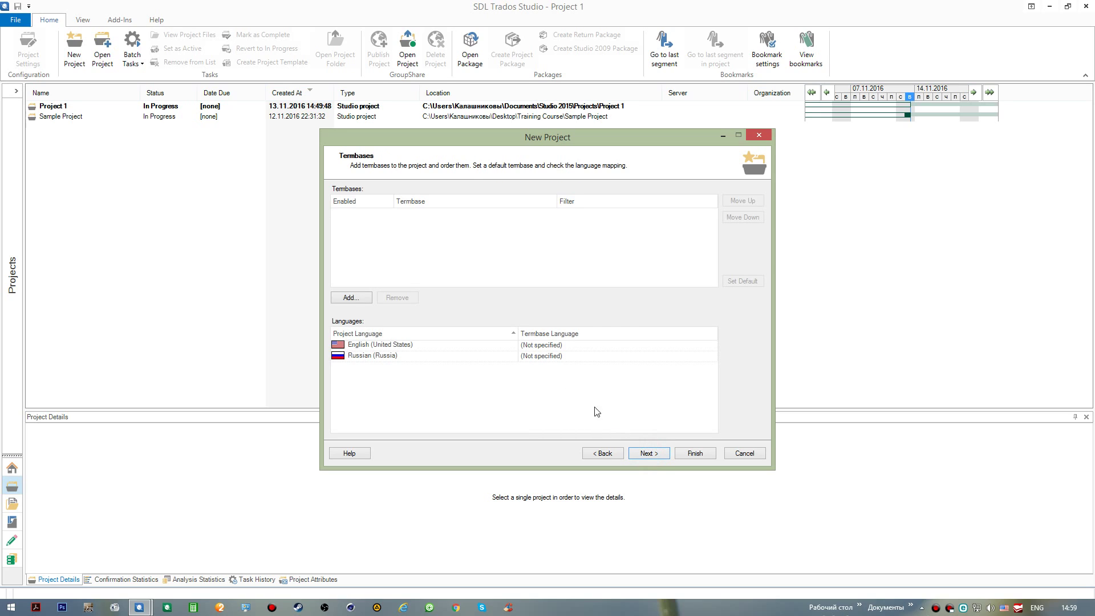
left_click(653, 450)
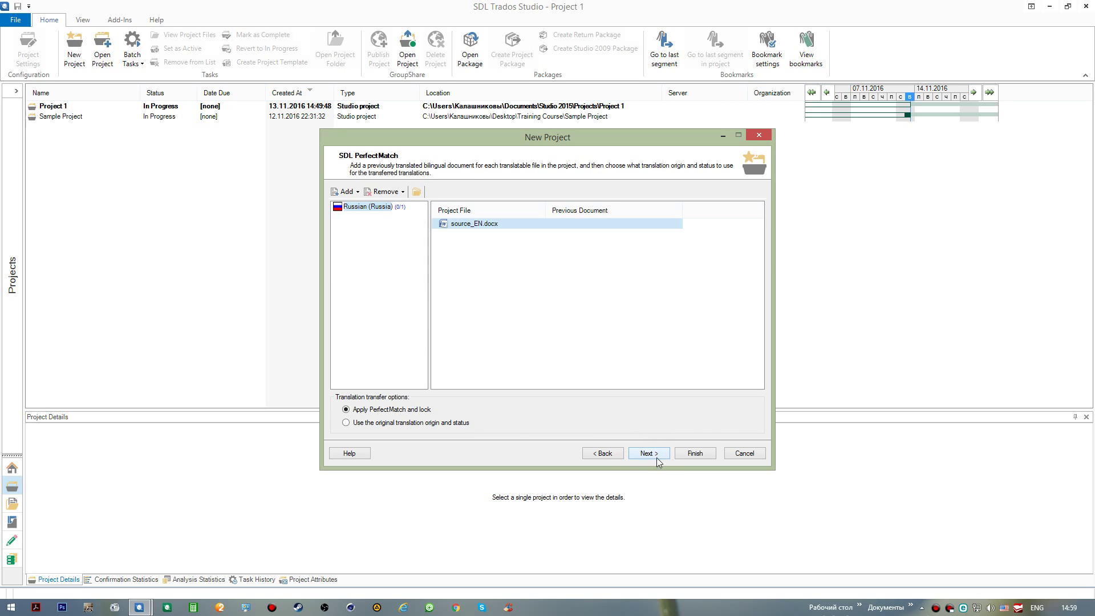
left_click(656, 457)
Set the task sequence to Prepare and finish creating Project 2 without storing its settings for future use.
left_click(535, 194)
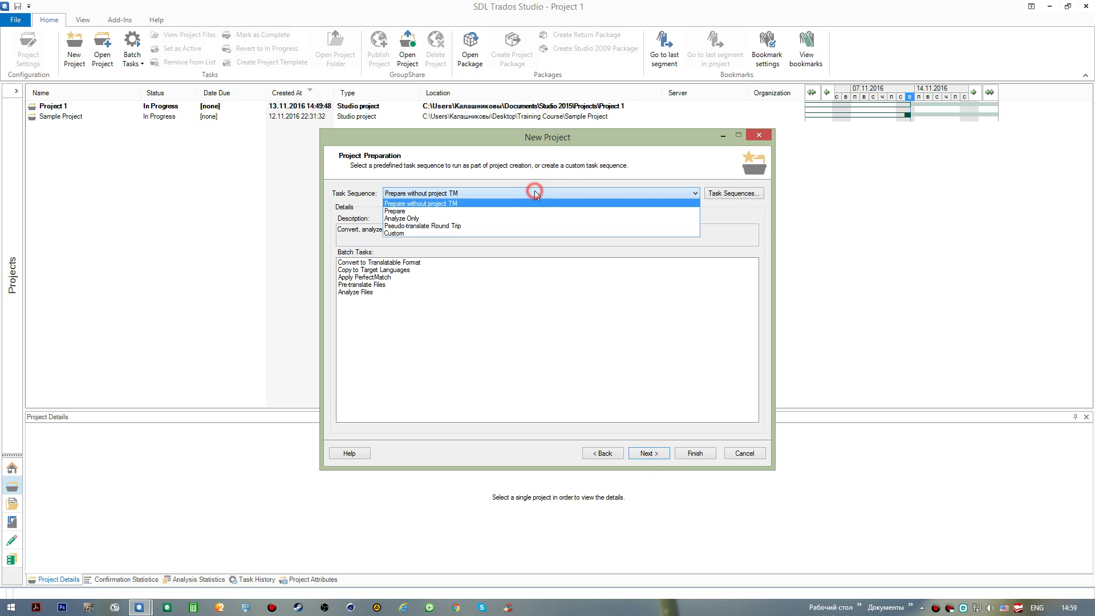
left_click(535, 211)
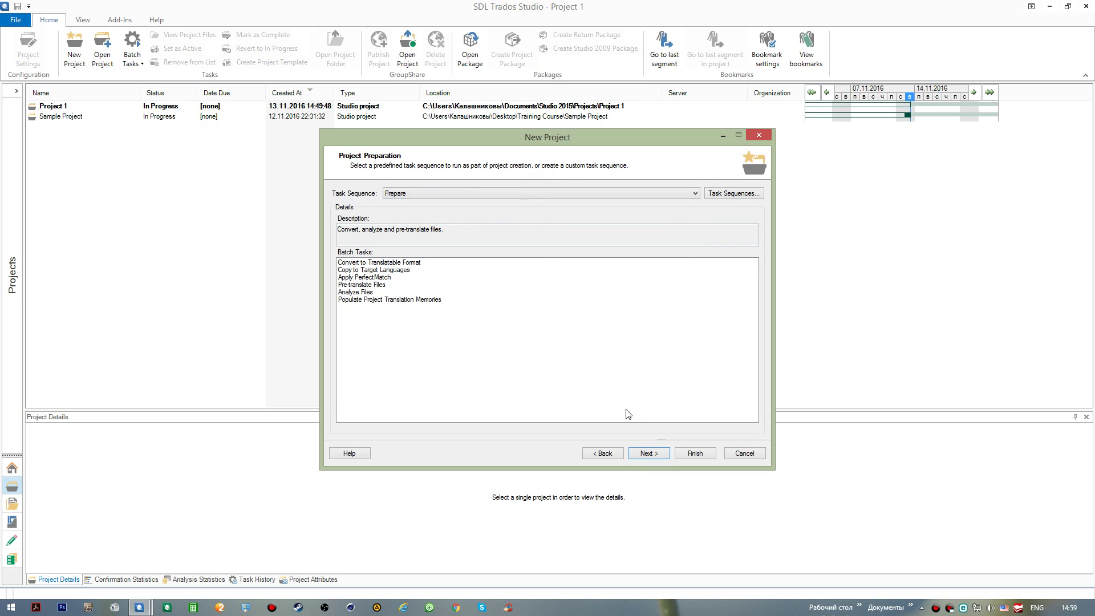
left_click(647, 455)
left_click(686, 454)
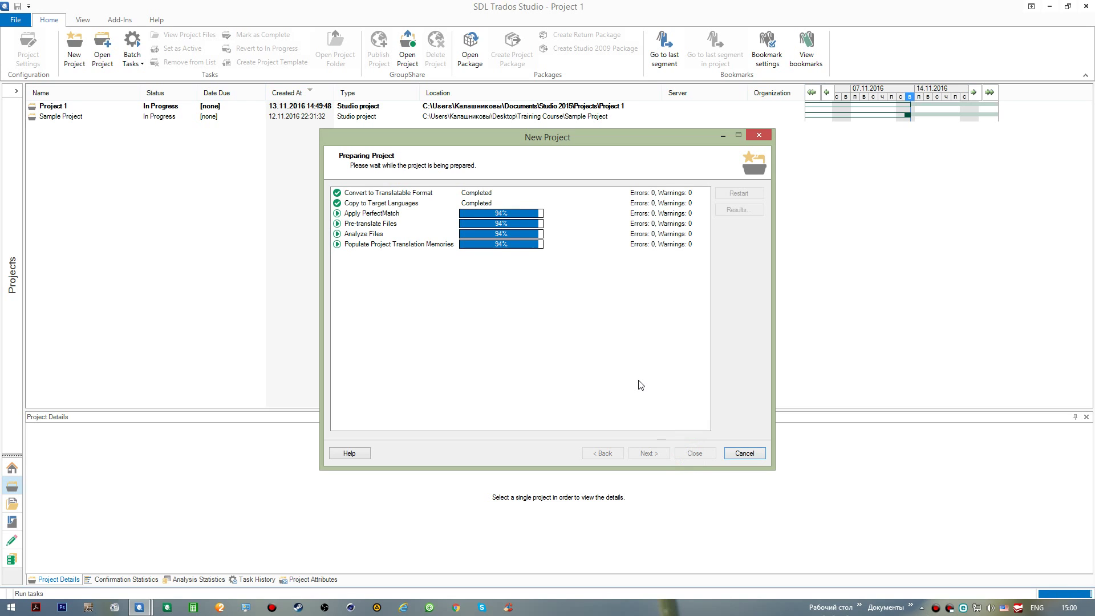
left_click(693, 453)
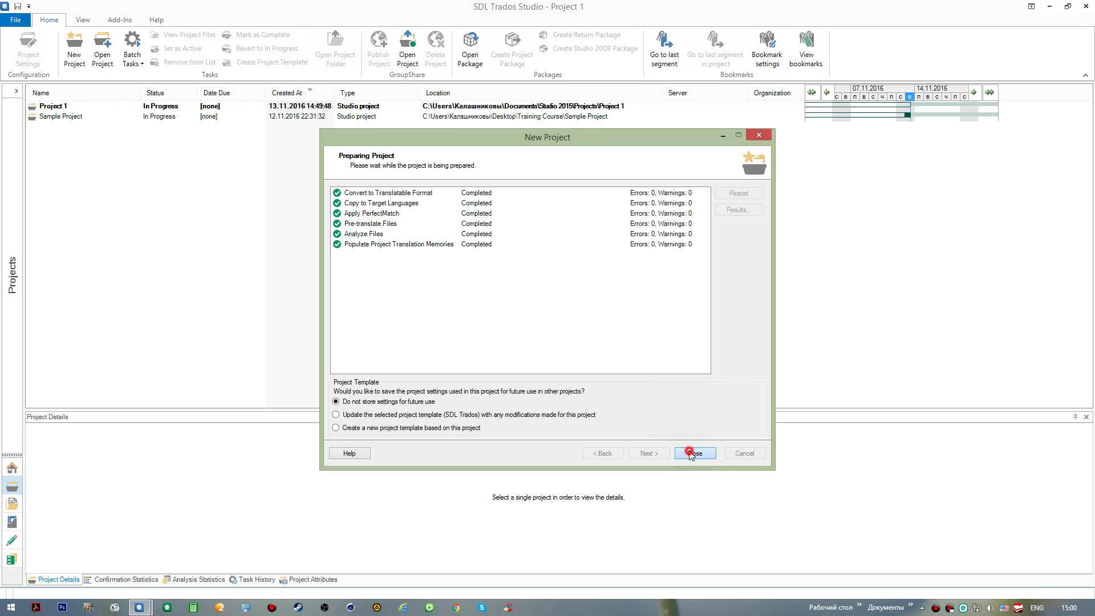
Open the Studio 2015 Projects folder in File Explorer and examine the contents of the Project 1 folder.
left_click(71, 107)
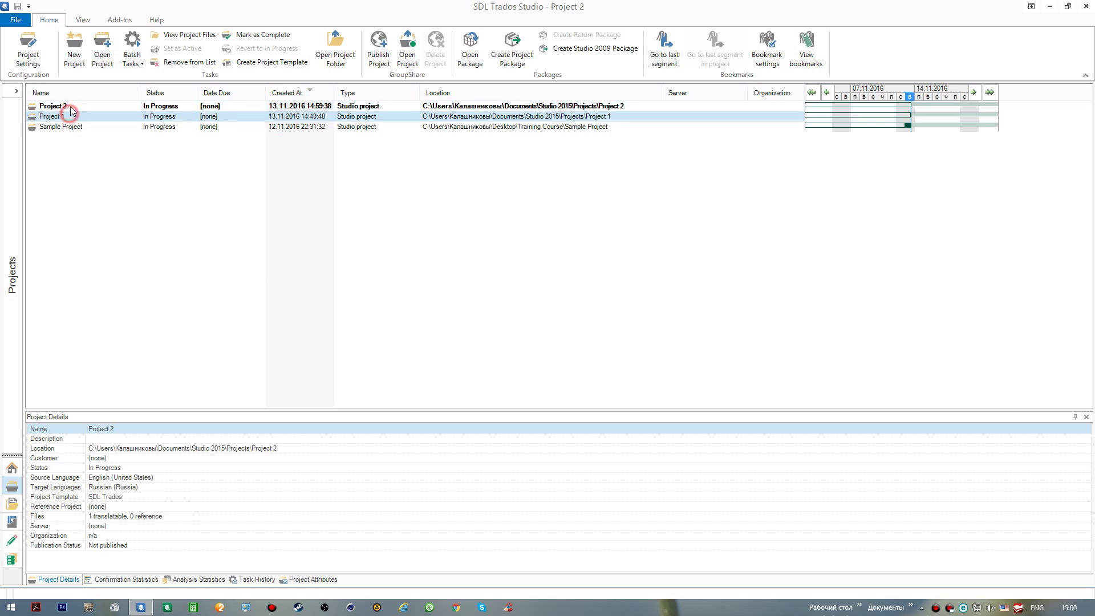
left_click(911, 608)
left_click(938, 569)
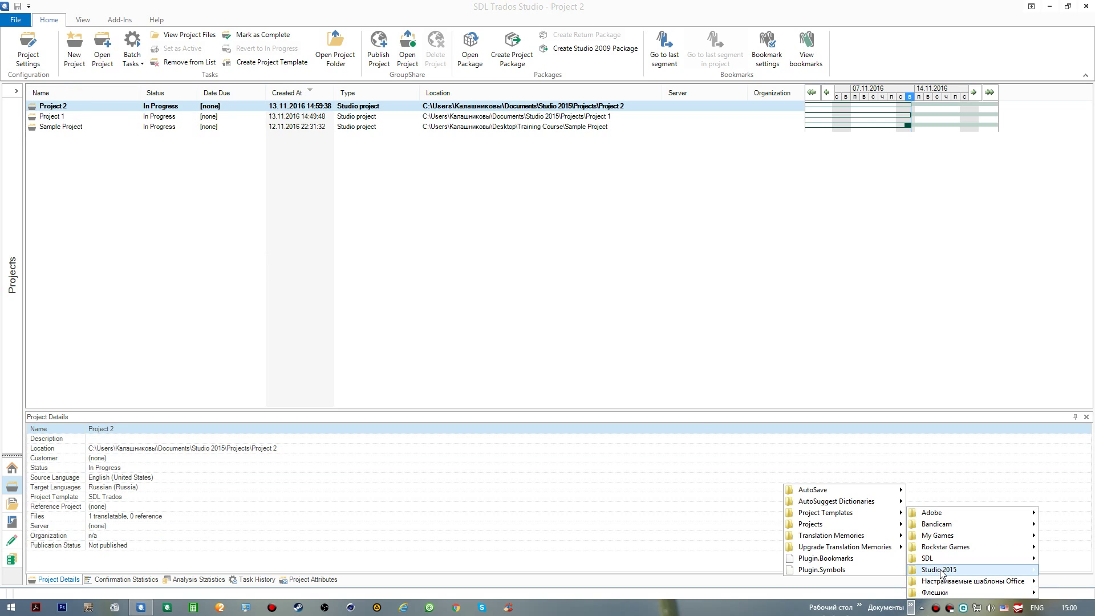
left_click(859, 524)
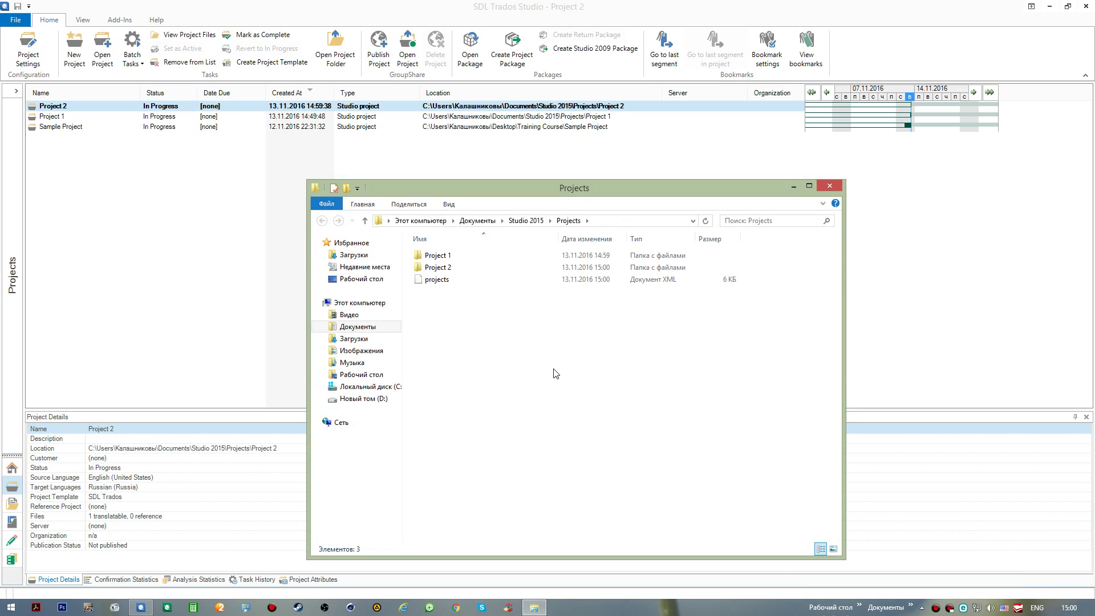
double_click(448, 255)
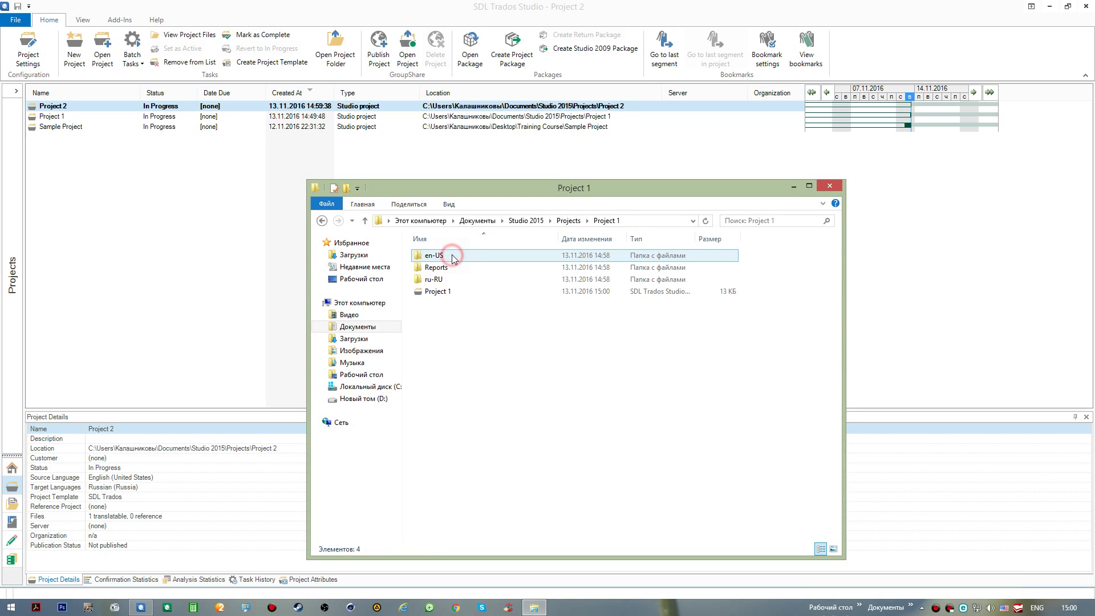
left_click(364, 221)
Examine the Project 2 folder and the project translation memory inside its Tm\ru-RU subfolder.
double_click(451, 268)
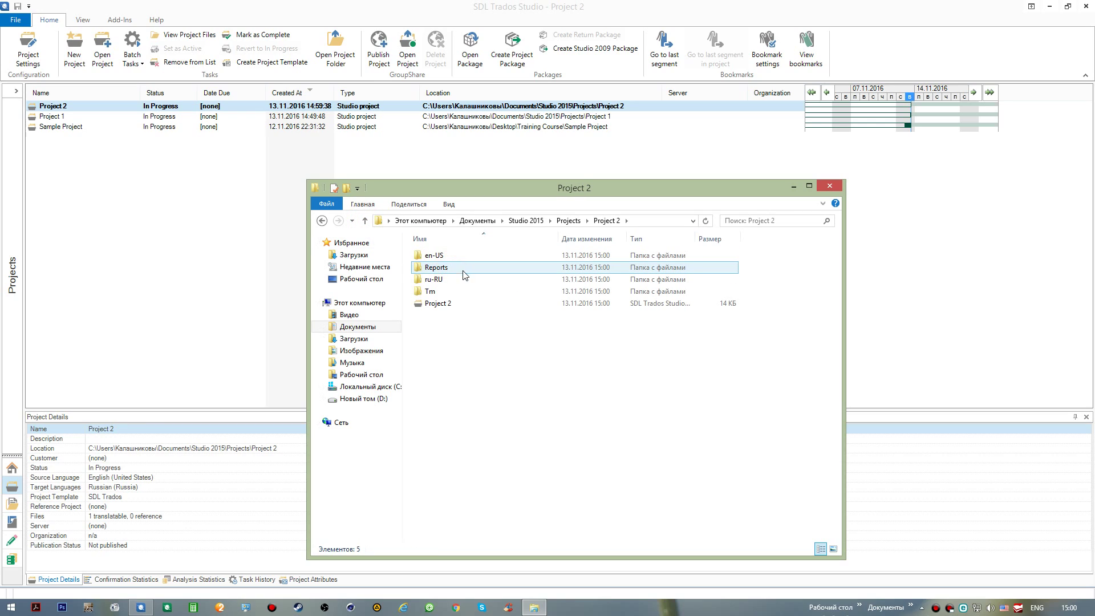
left_click(446, 293)
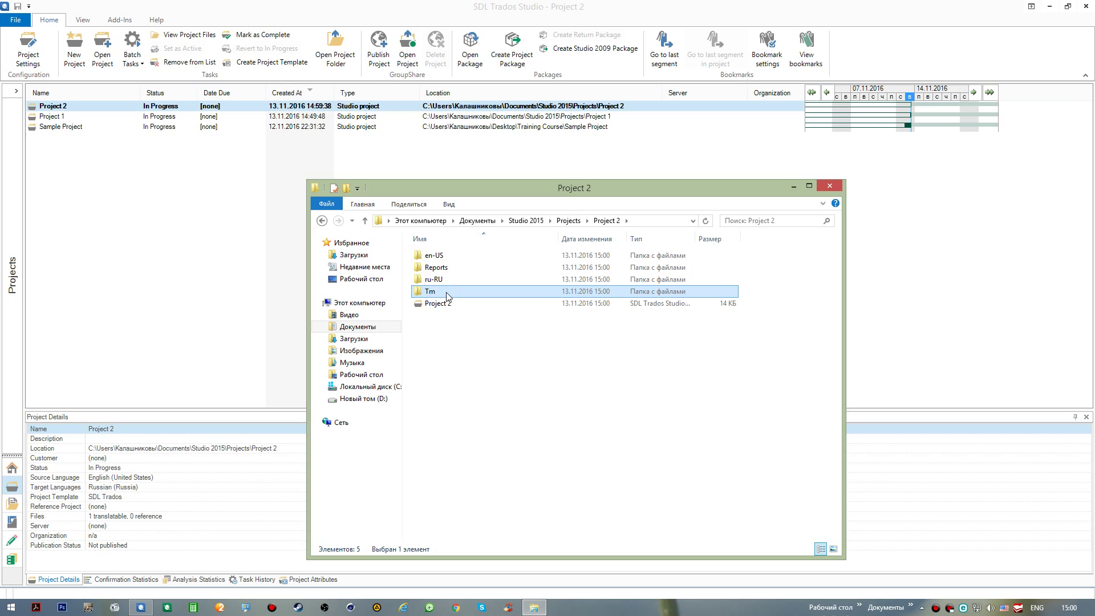
double_click(447, 292)
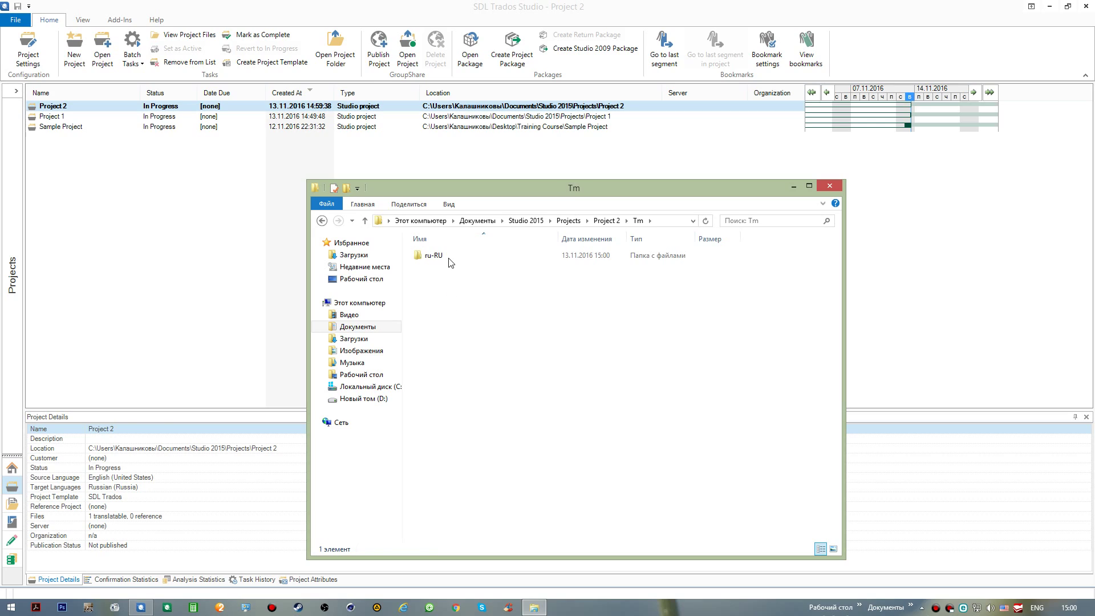
double_click(450, 261)
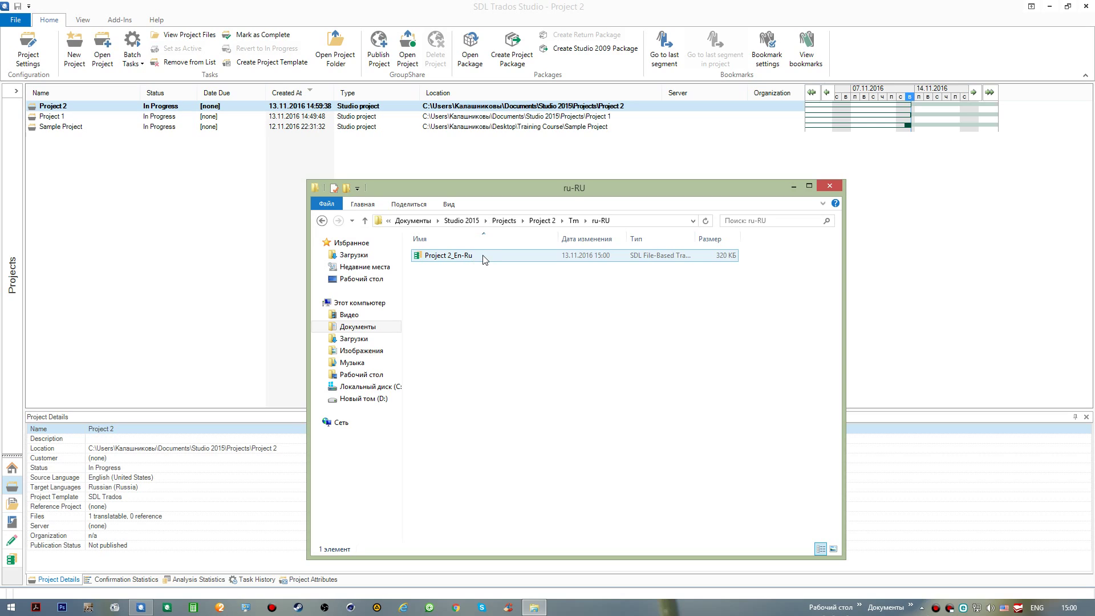
Go to the Studio 2015 Translation Memories folder and inspect the main En-Ru translation memory file.
left_click(365, 220)
left_click(365, 221)
left_click(366, 221)
left_click(365, 220)
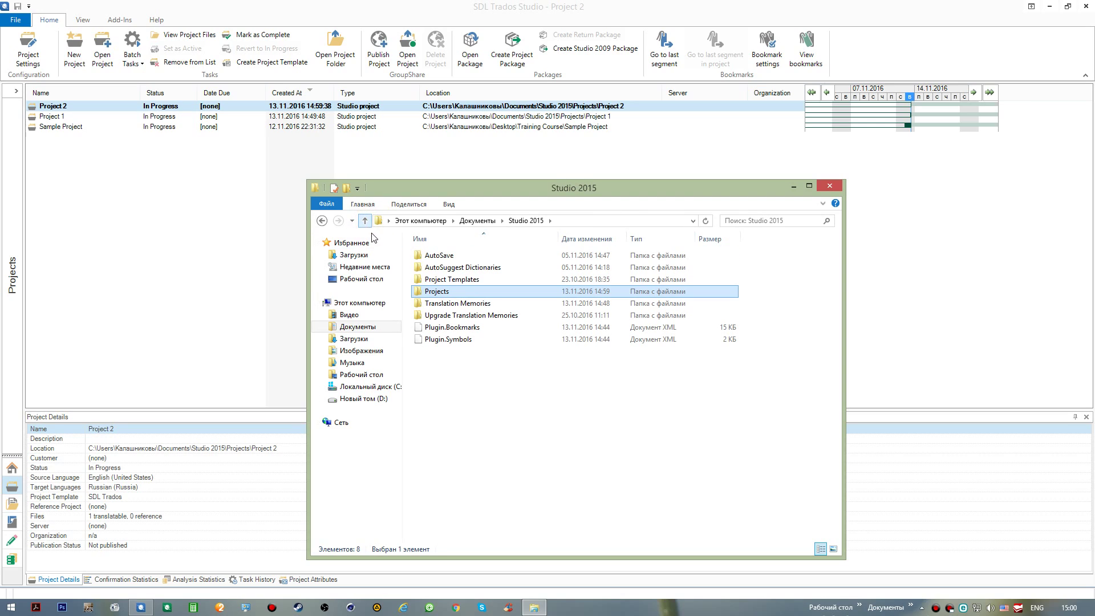
left_click(479, 304)
double_click(479, 304)
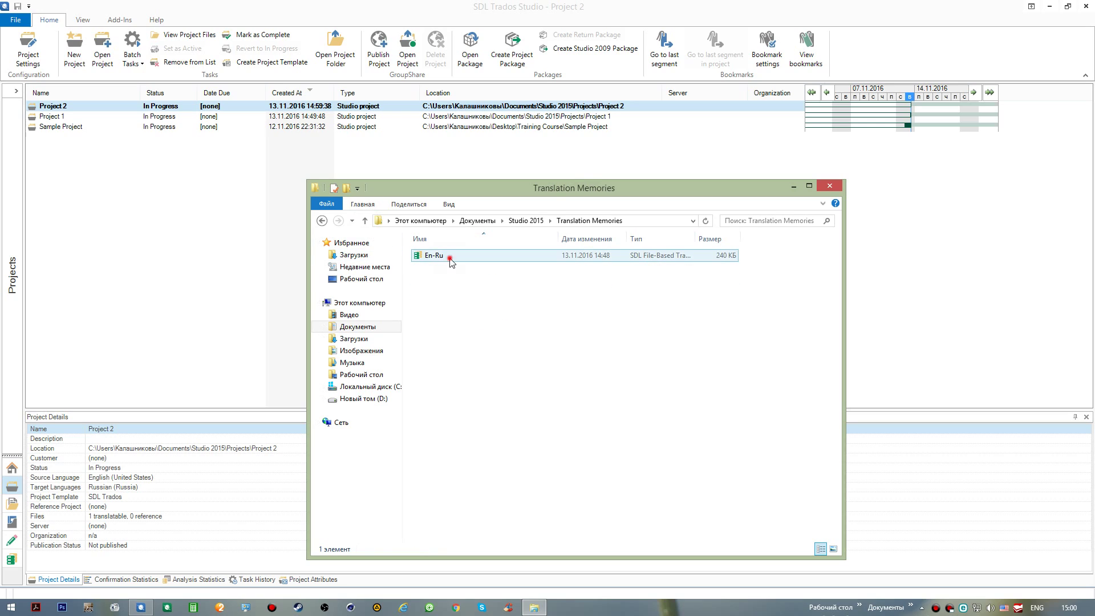
left_click(450, 257)
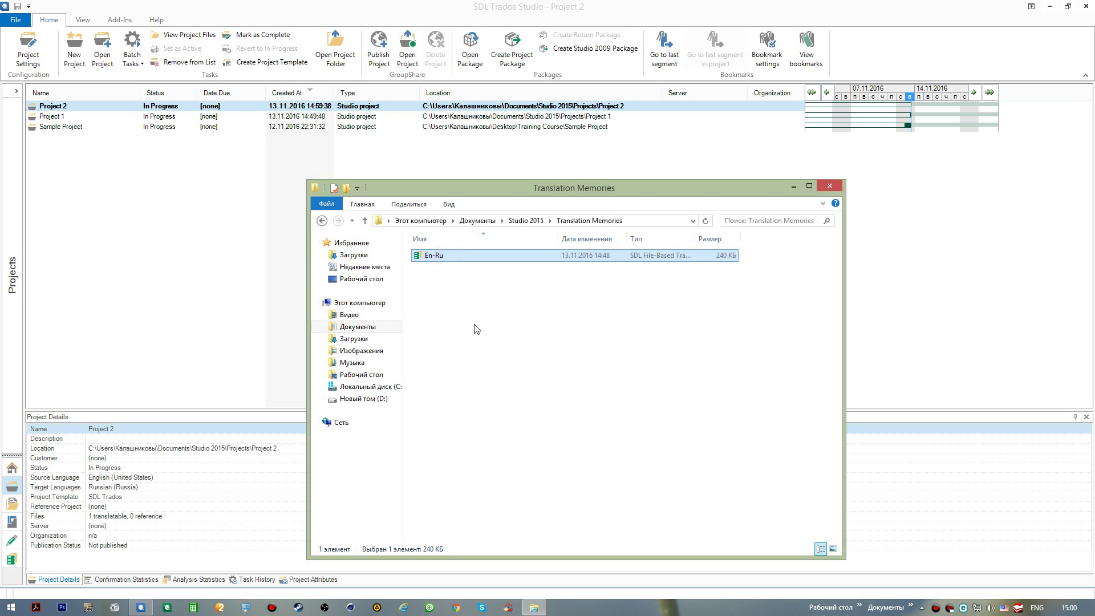
Revisit Project 2's Tm\ru-RU folder to compare Project 2_En-Ru with the main translation memory, and close File Explorer.
left_click(365, 221)
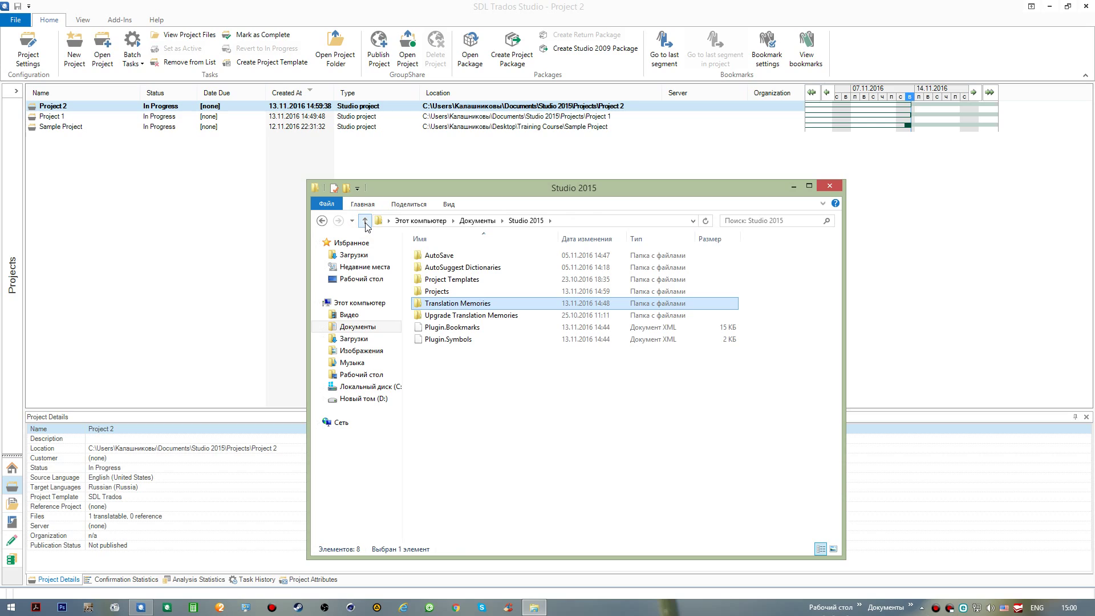
double_click(438, 291)
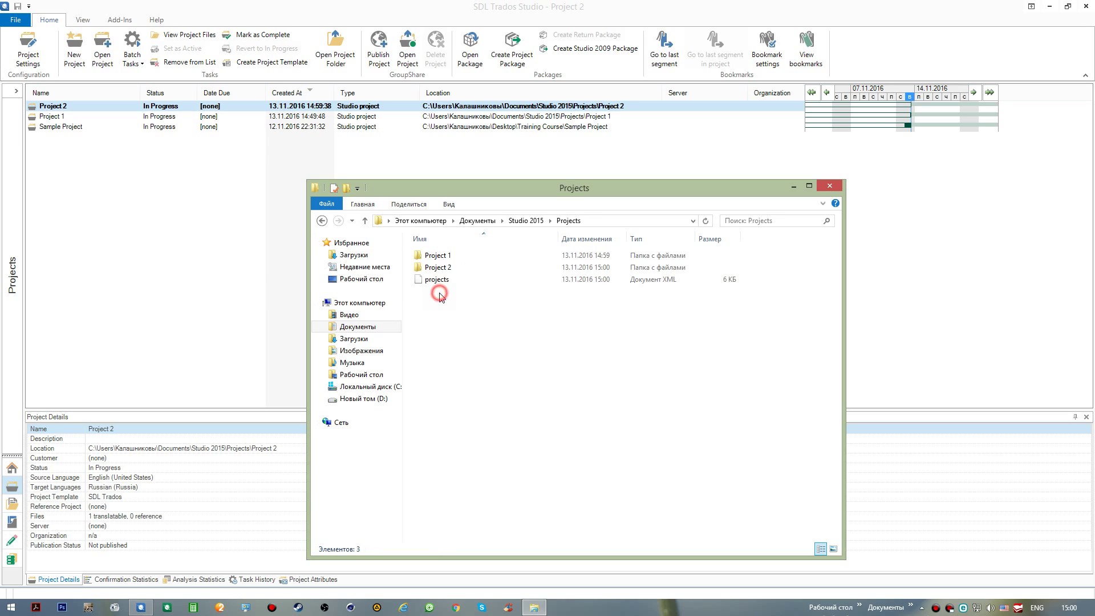
left_click(450, 268)
double_click(451, 269)
double_click(449, 291)
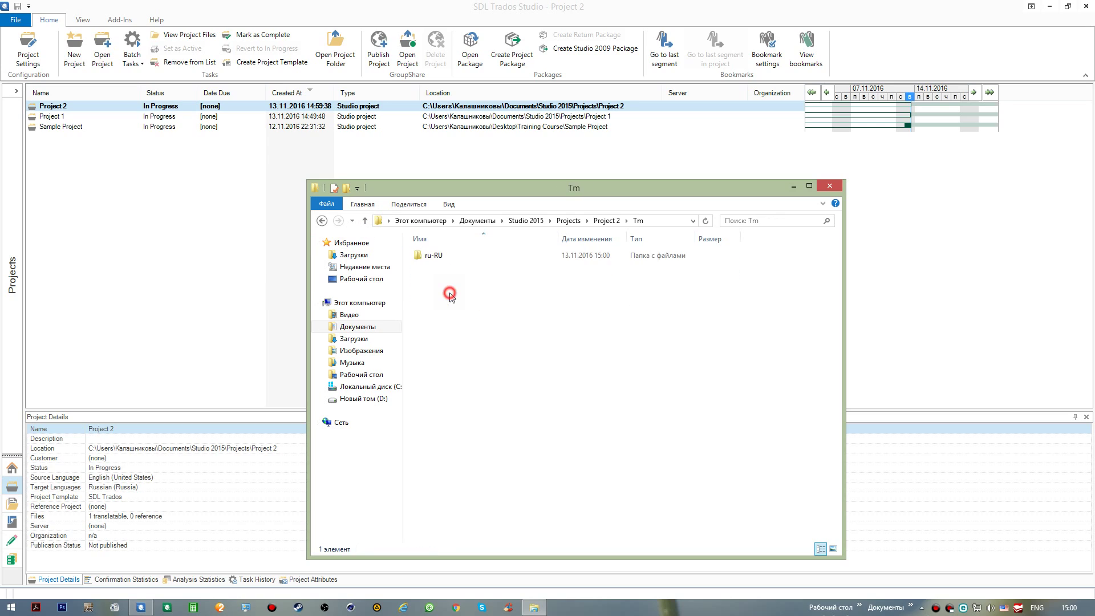
double_click(452, 262)
left_click(452, 261)
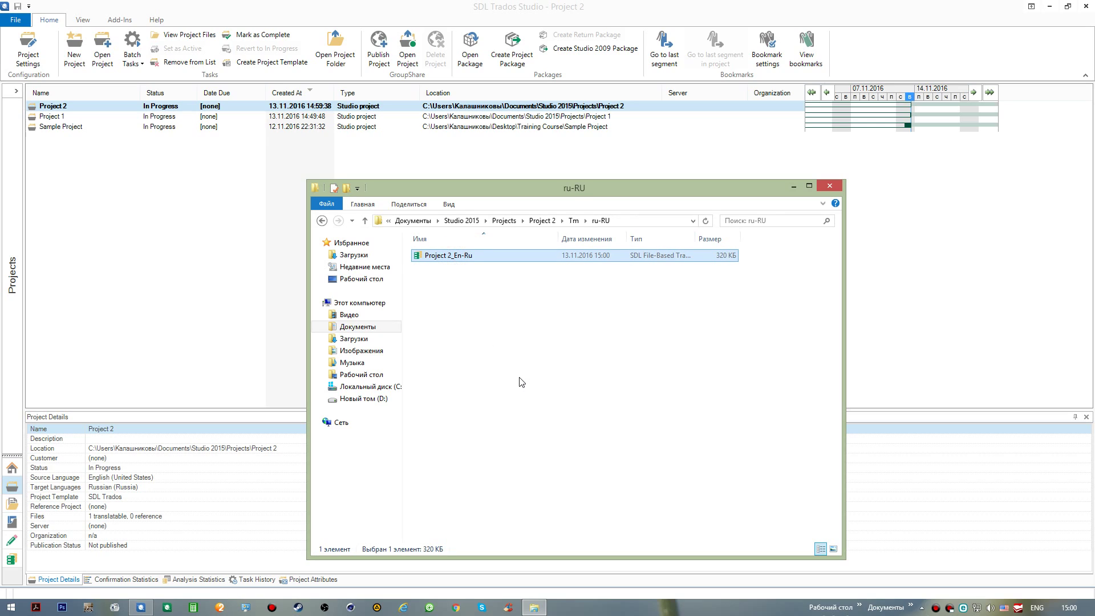
left_click(365, 220)
left_click(366, 220)
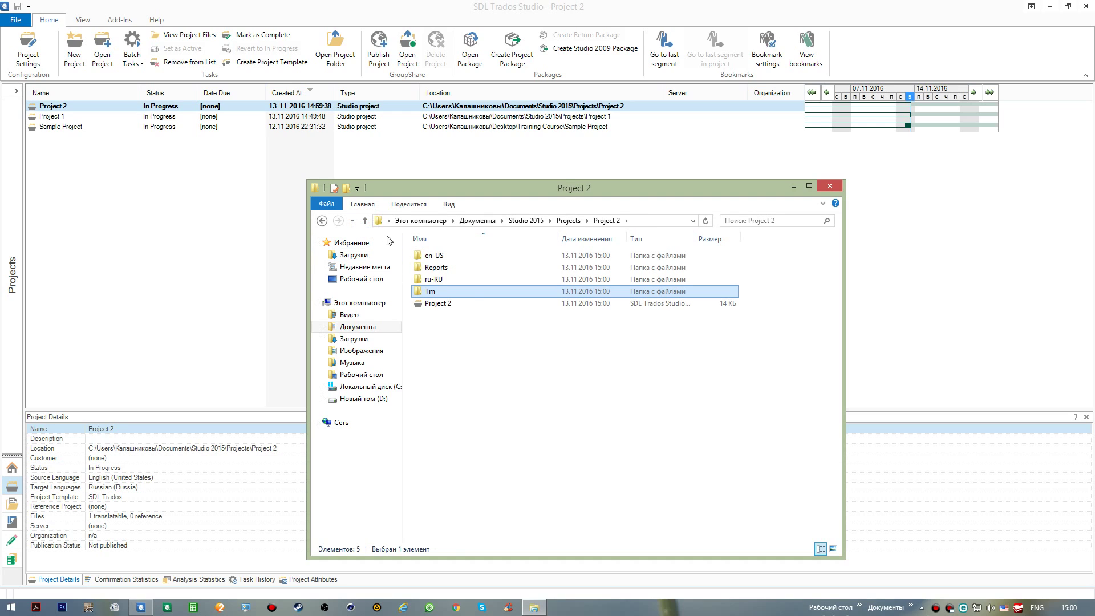
left_click(829, 185)
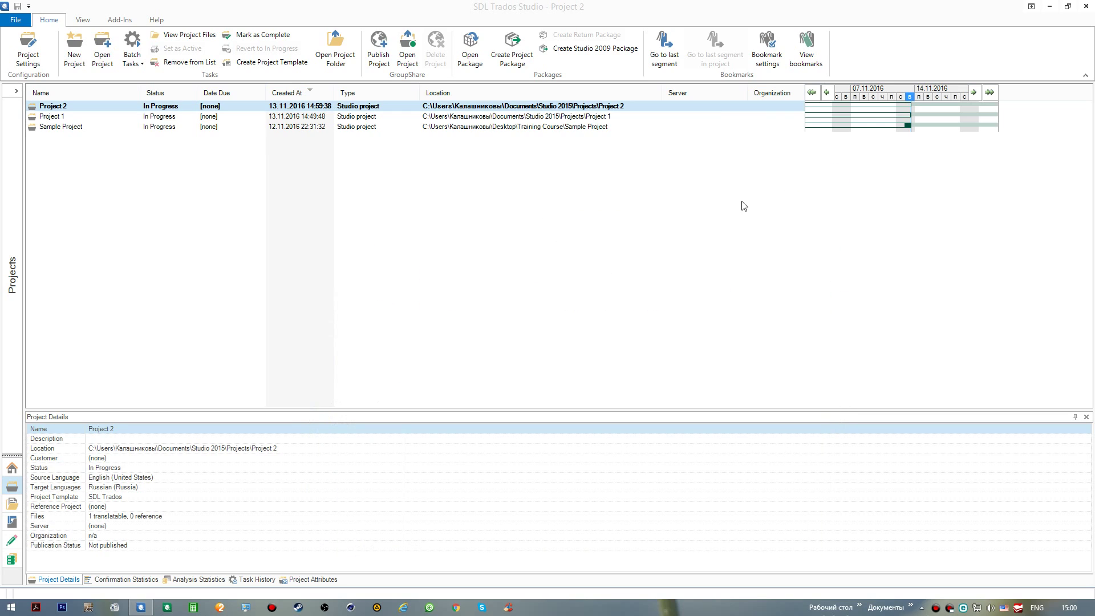
Remove Project 2 from the project list in SDL Trados Studio.
right_click(74, 106)
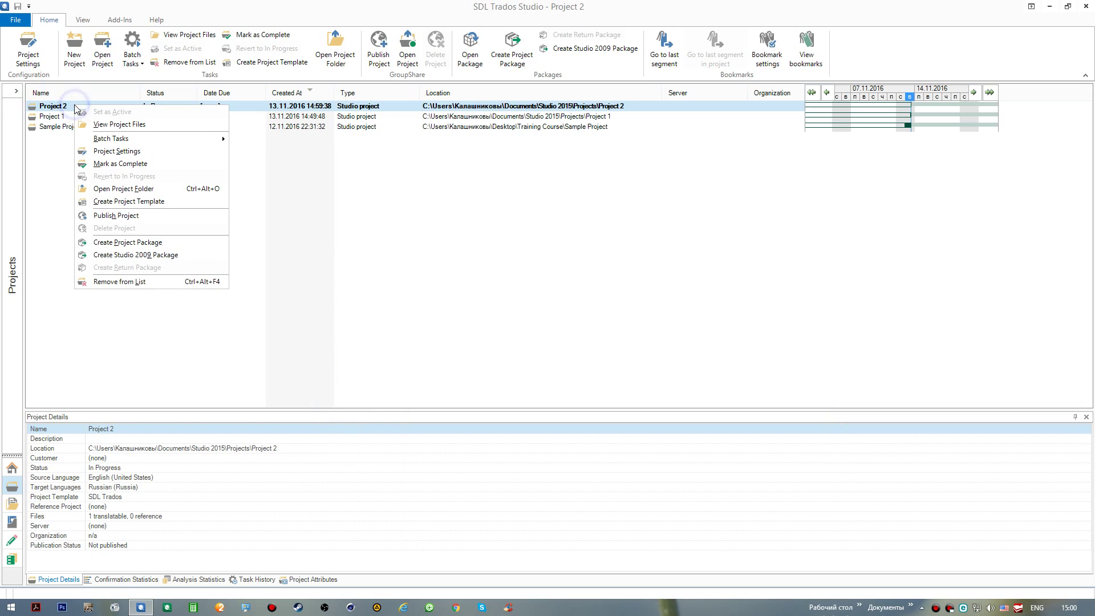
left_click(129, 282)
left_click(555, 351)
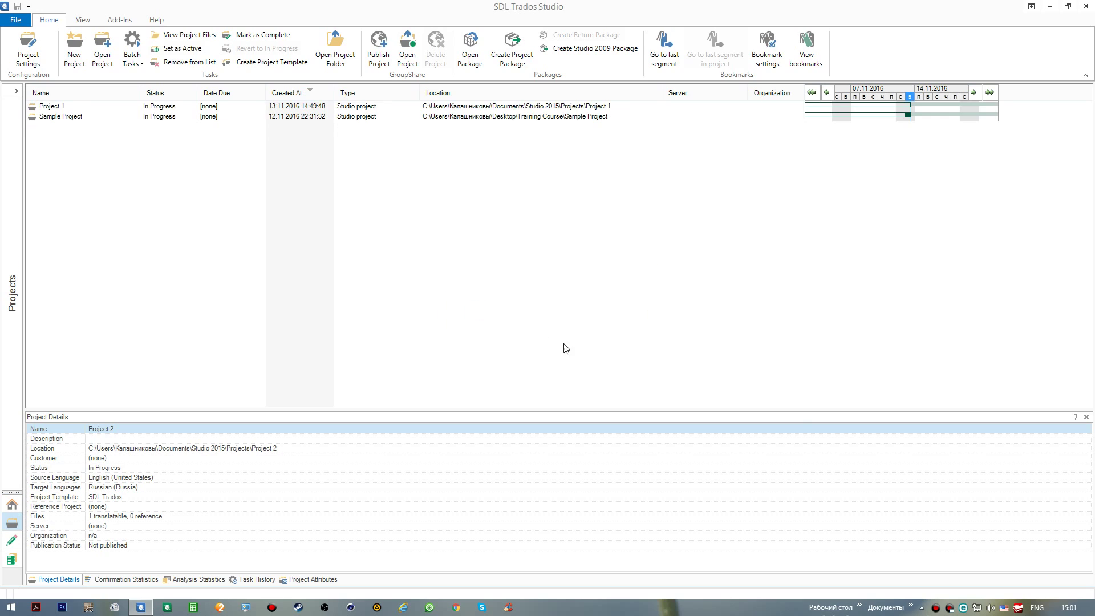
Delete the Project 2 folder from Documents\Studio 2015\Projects in File Explorer, and close the Explorer window.
left_click(910, 606)
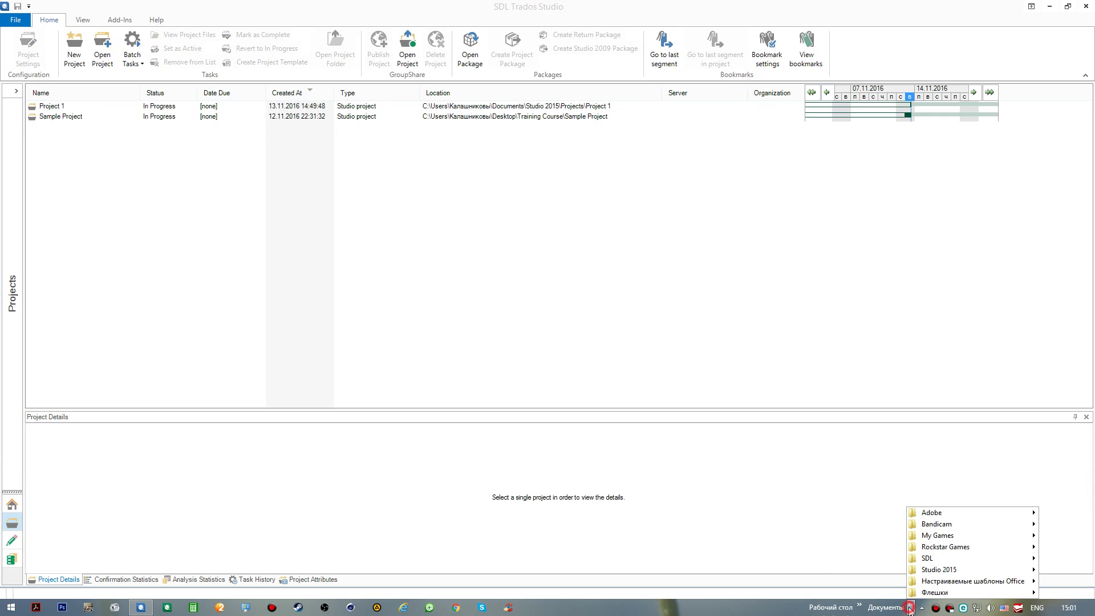
left_click(930, 570)
left_click(858, 526)
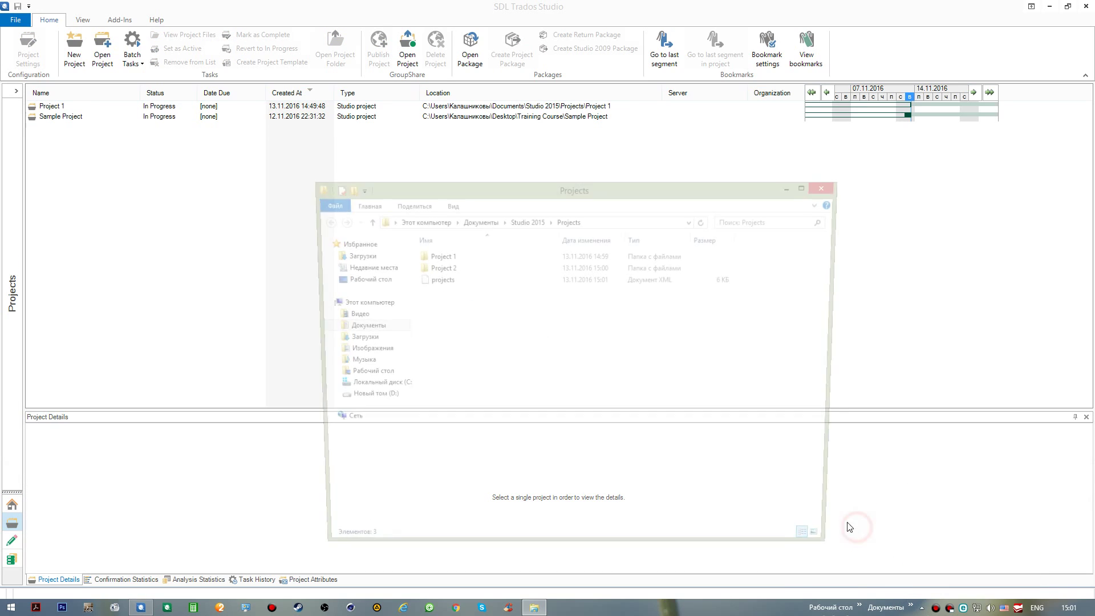
left_click(456, 267)
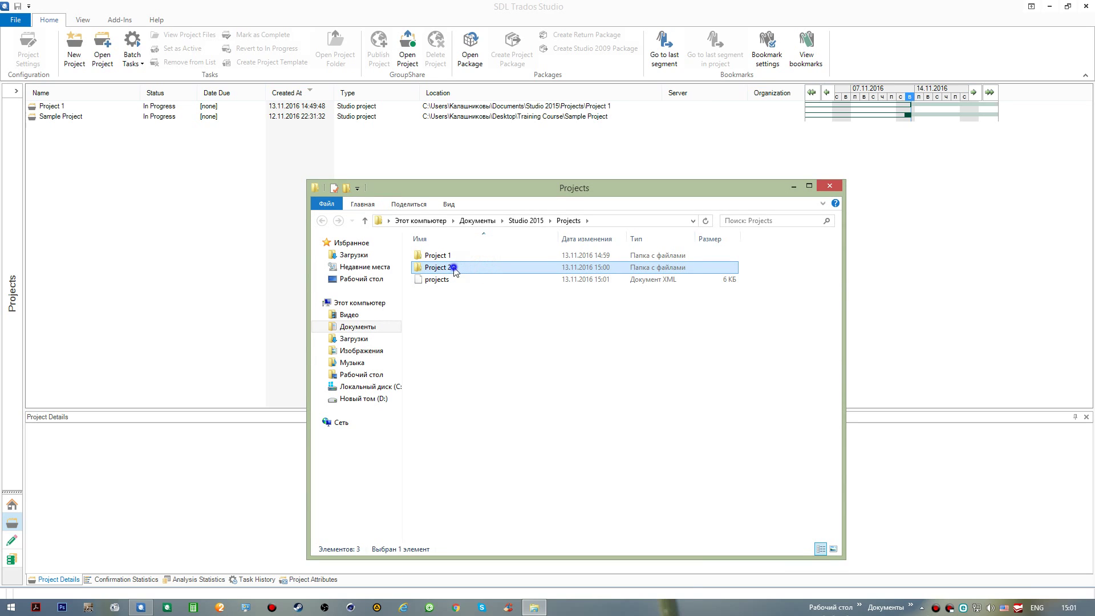
right_click(456, 265)
left_click(508, 562)
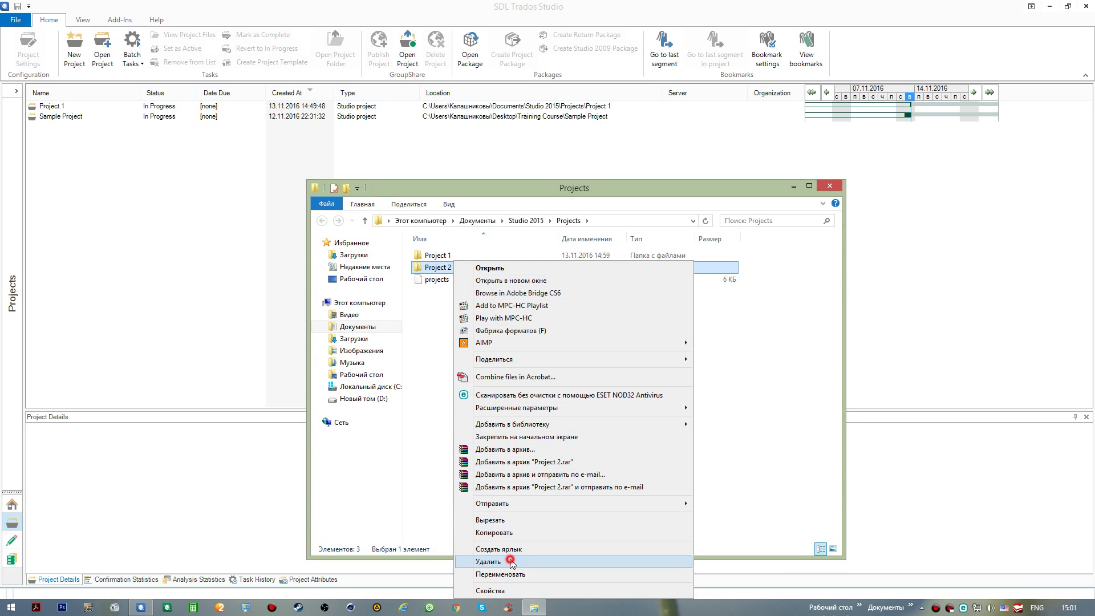
left_click(601, 352)
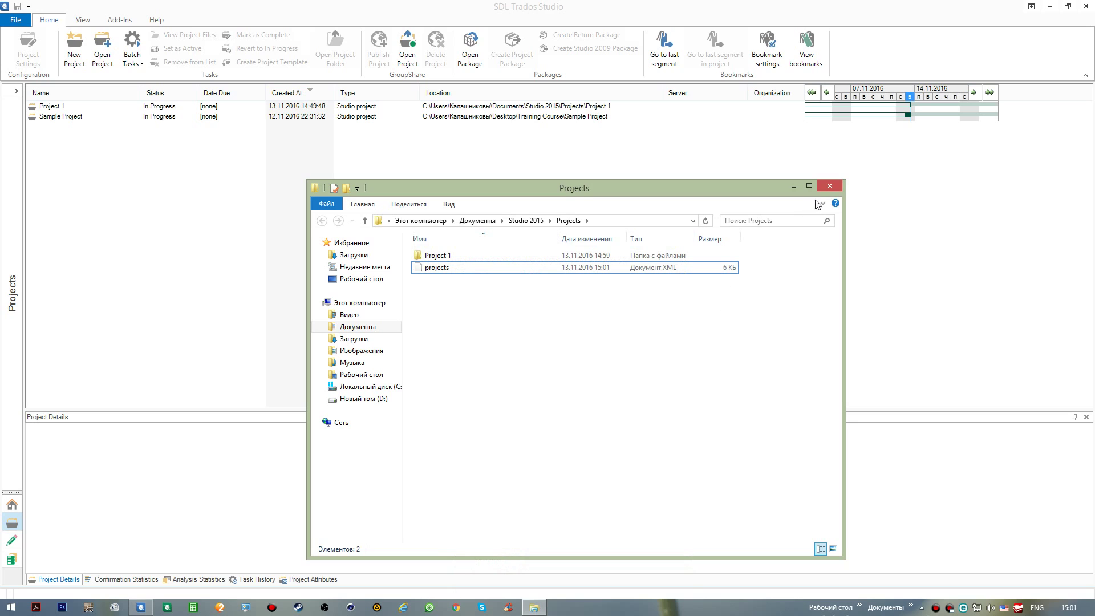
left_click(830, 185)
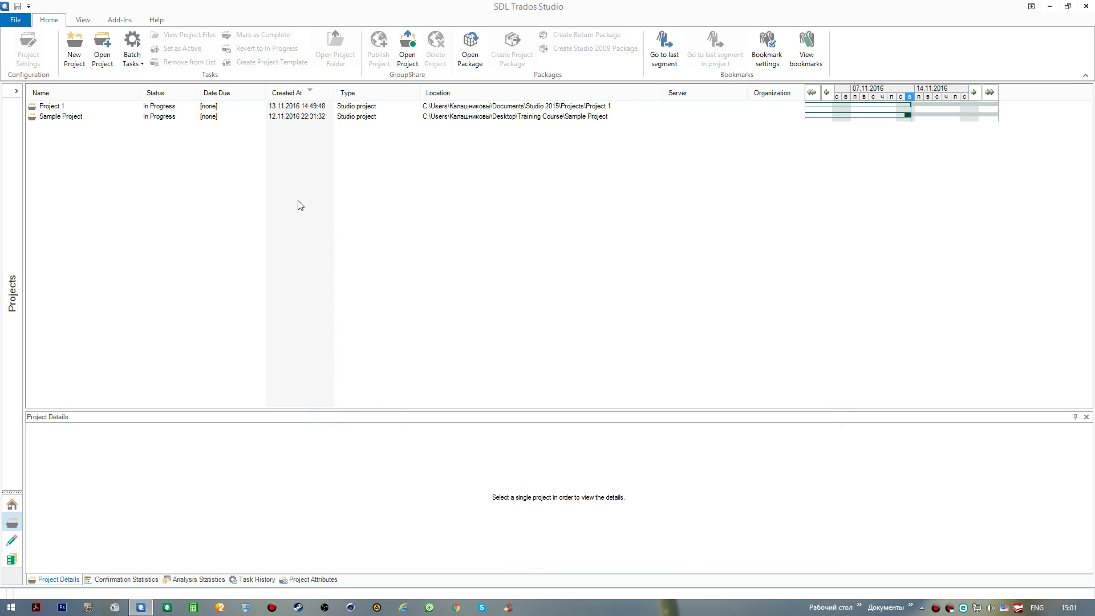
Open Project 1 from the project list in SDL Trados Studio to view its files.
double_click(105, 106)
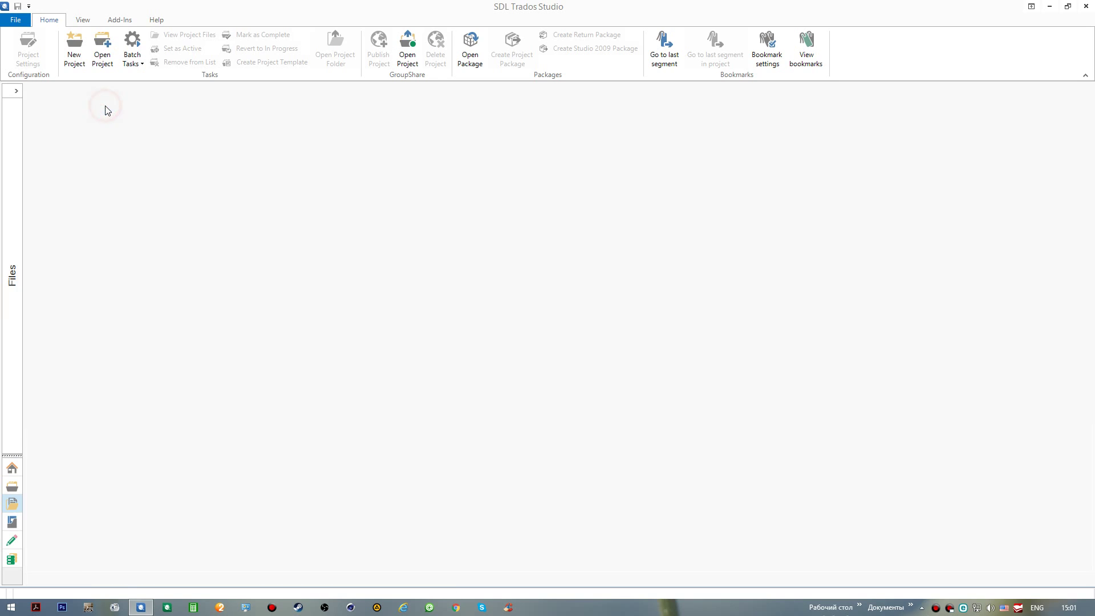